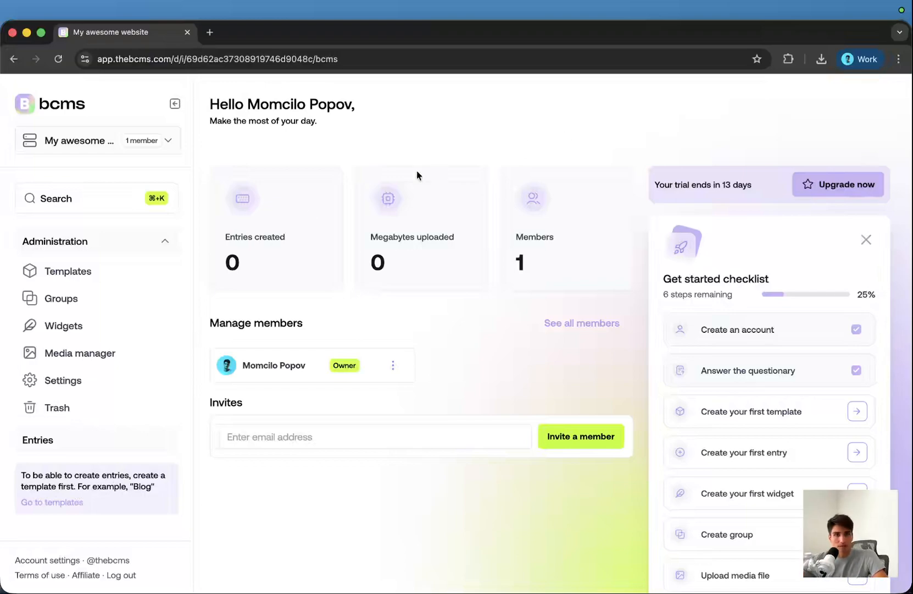
Create a new template labelled "Blog" with no description and the single entry option off.
left_click(124, 259)
left_click(760, 100)
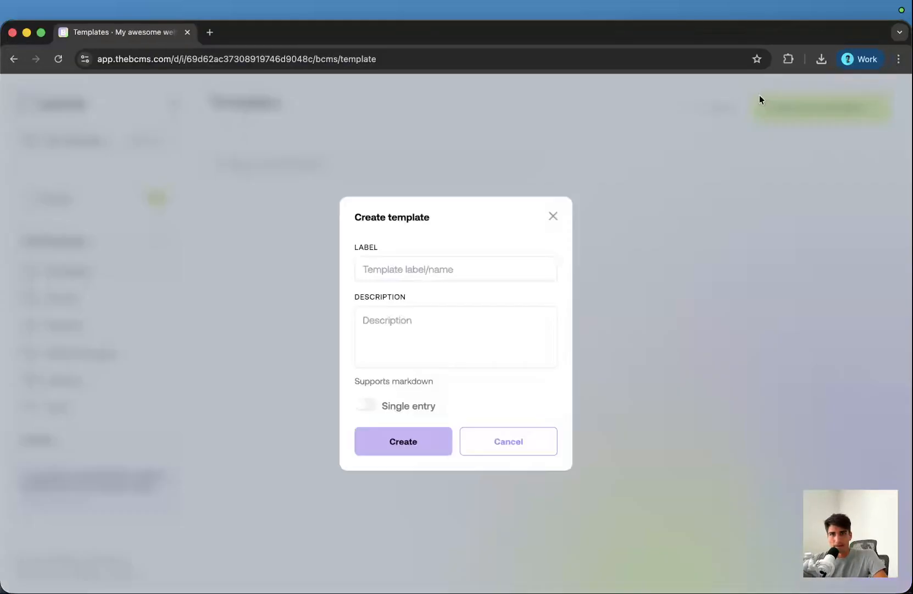
left_click(481, 258)
type("Blog")
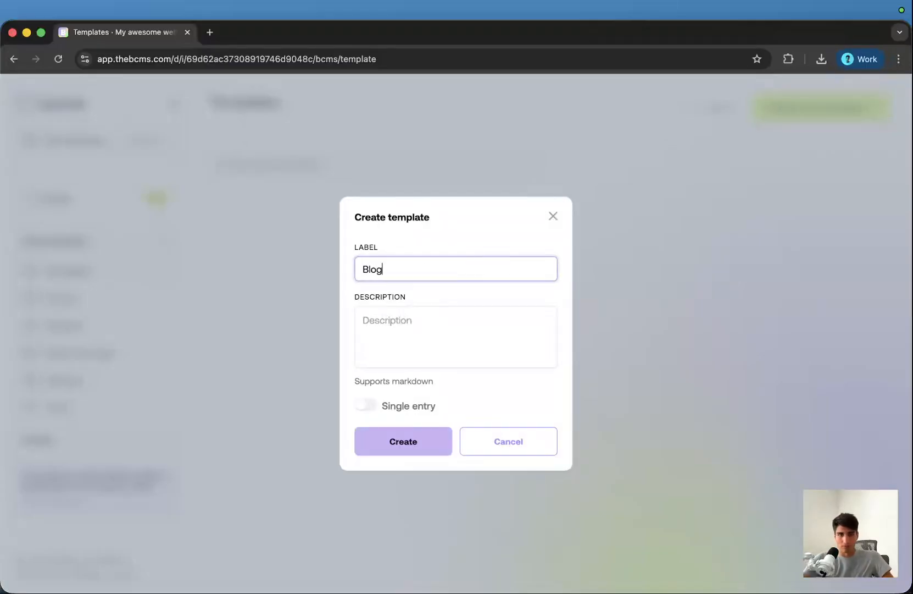
left_click(383, 296)
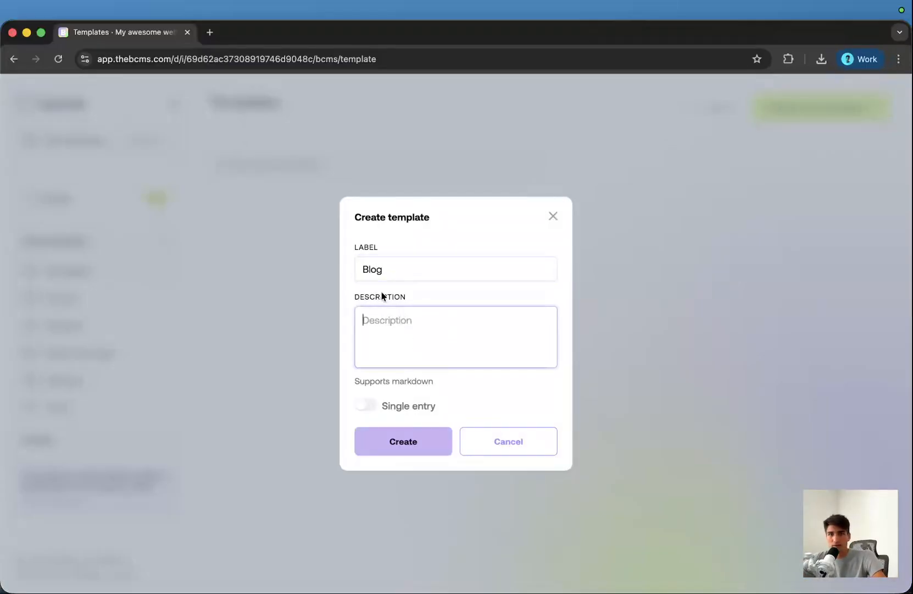
left_click(485, 384)
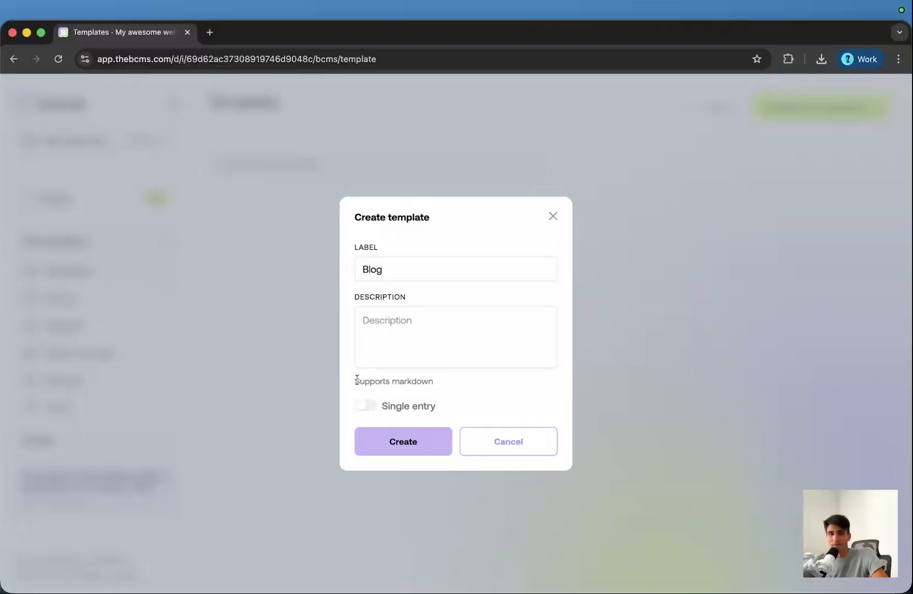
left_click(358, 441)
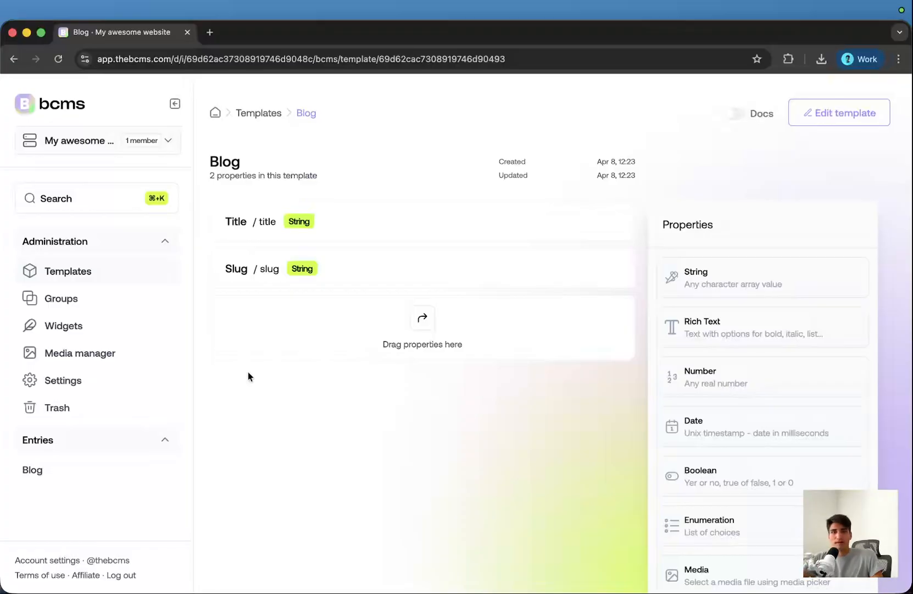
Open a new Blog entry form and examine its title, slug, status and language options.
left_click(61, 474)
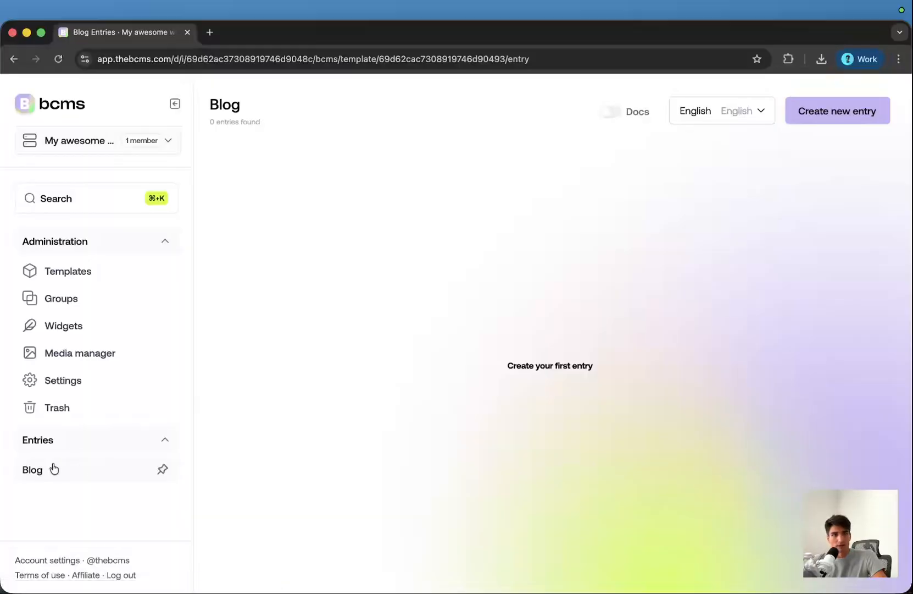
left_click(811, 111)
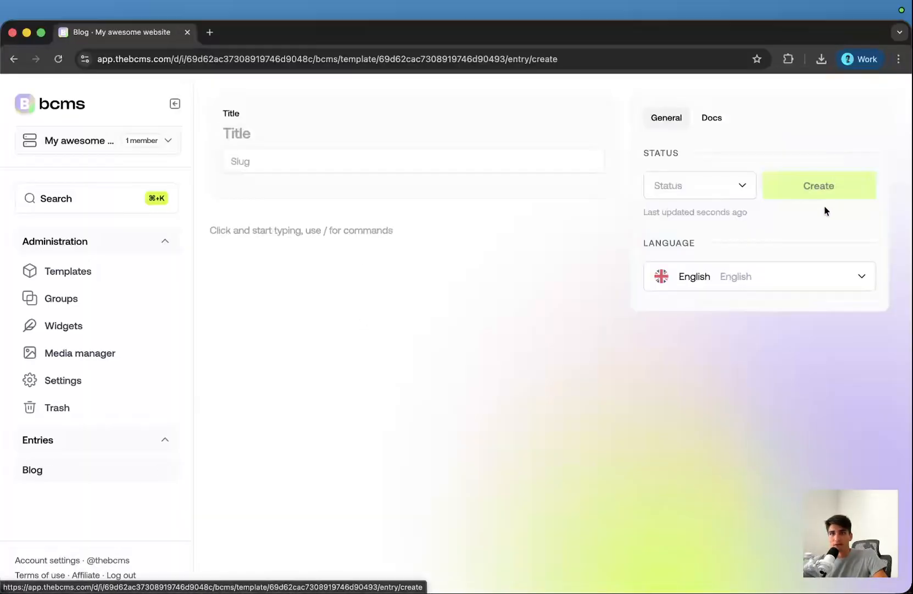
left_click(277, 163)
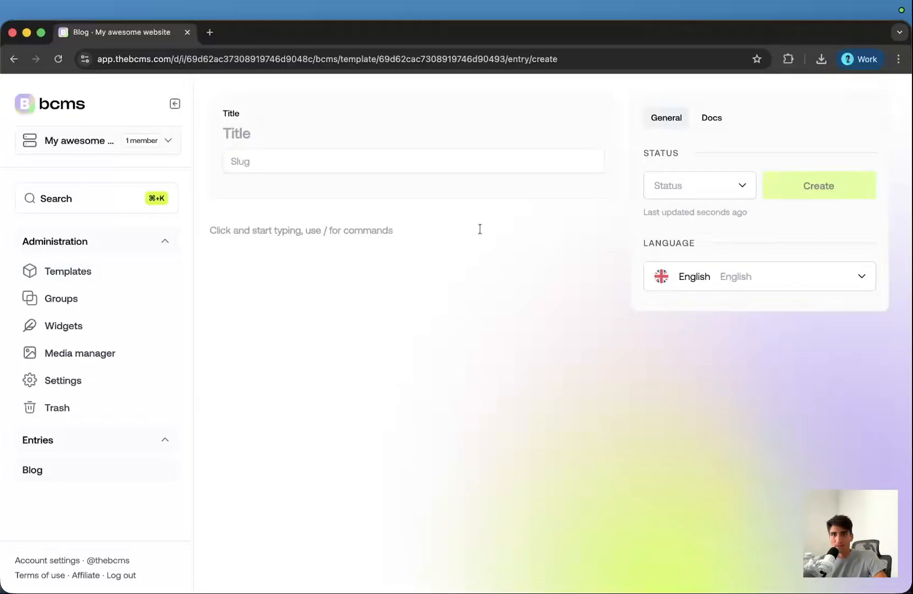
left_click(683, 193)
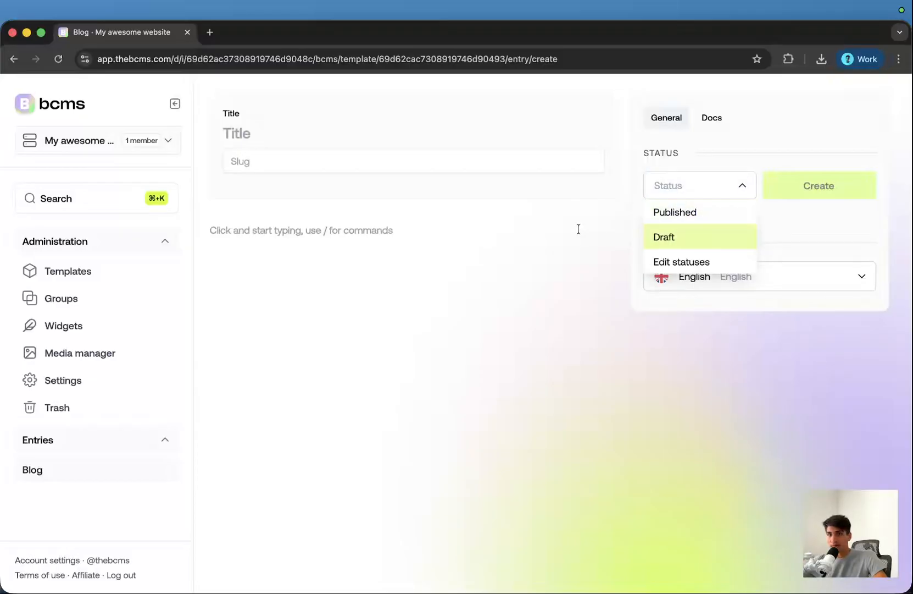
left_click(579, 229)
left_click(720, 279)
left_click(580, 267)
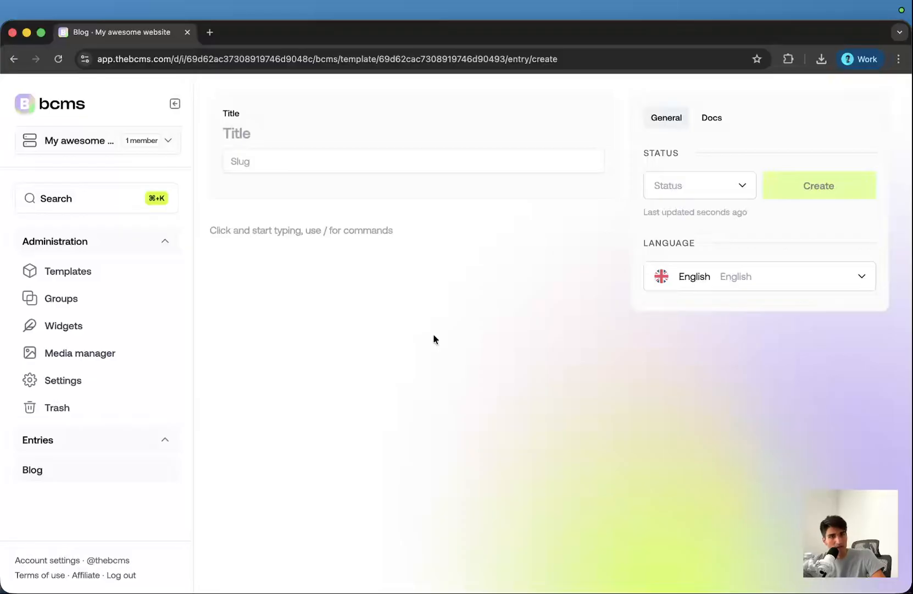
Add a required String property labelled "Description" to the Blog template.
left_click(93, 272)
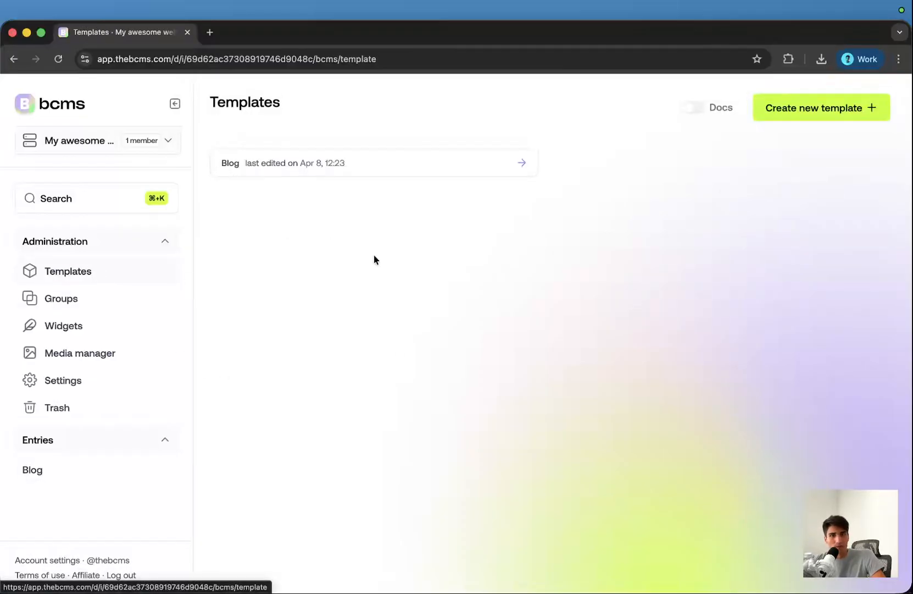
left_click(347, 176)
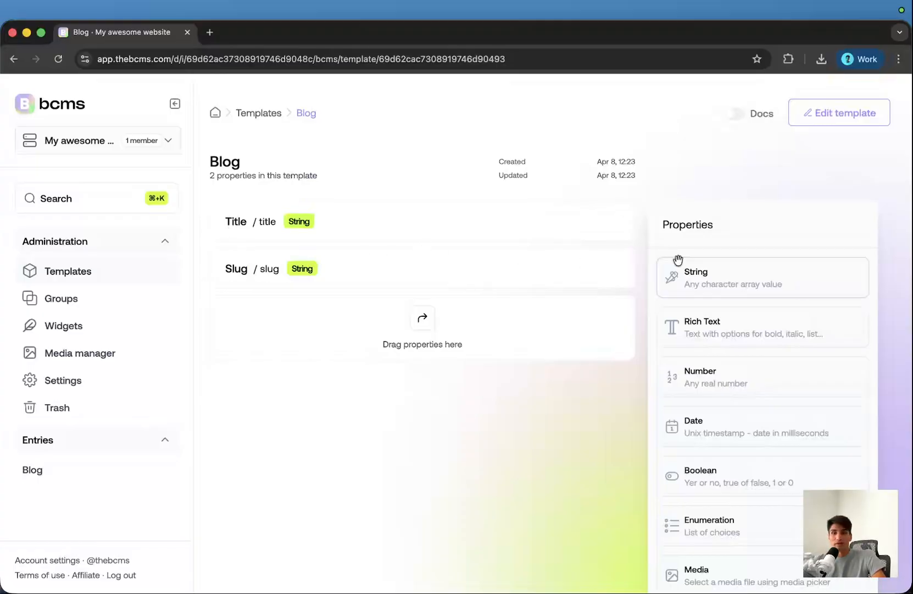
left_click_drag(670, 285, 392, 335)
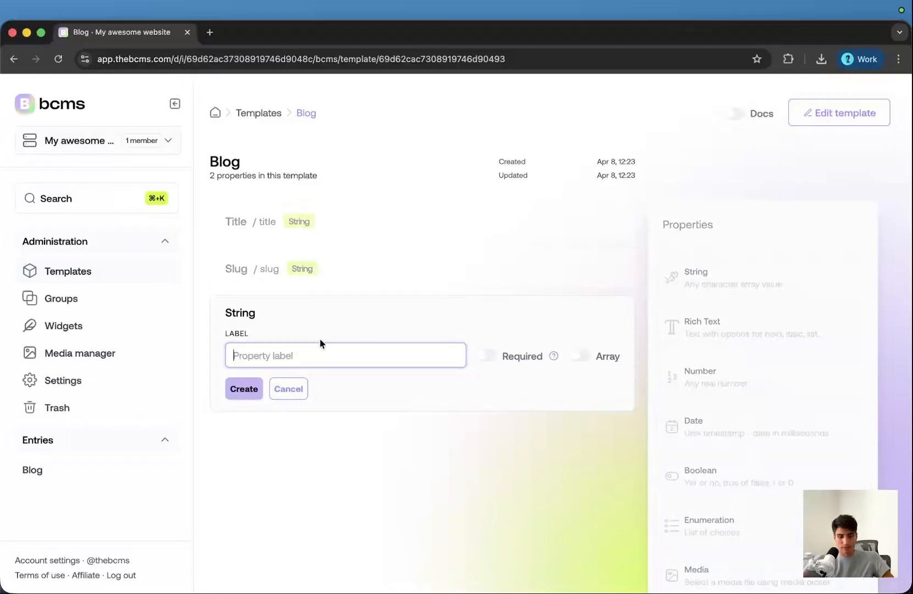
type("Descripti")
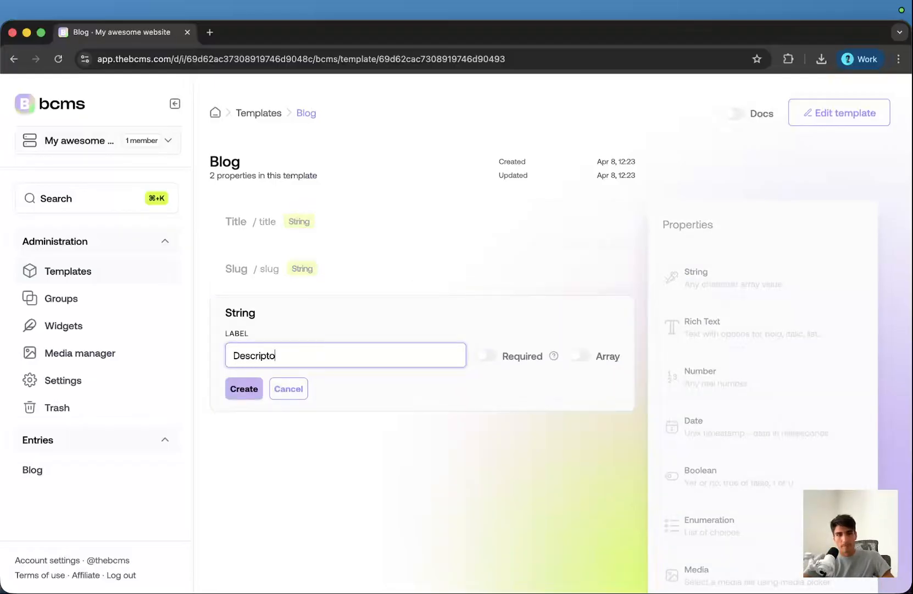
key("super+a")
key("BackSpace")
type("Descrip")
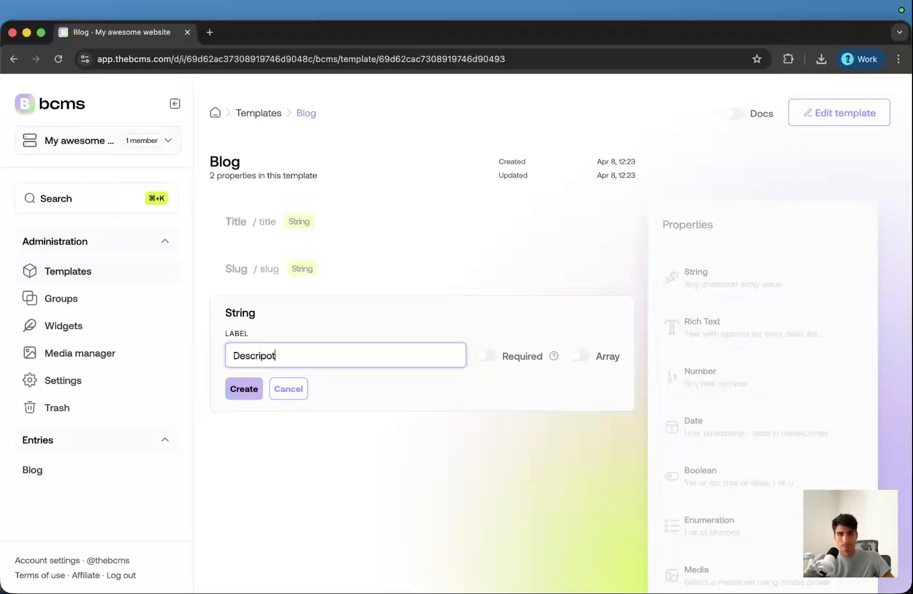
key("super+a")
key("BackSpace")
type("Description")
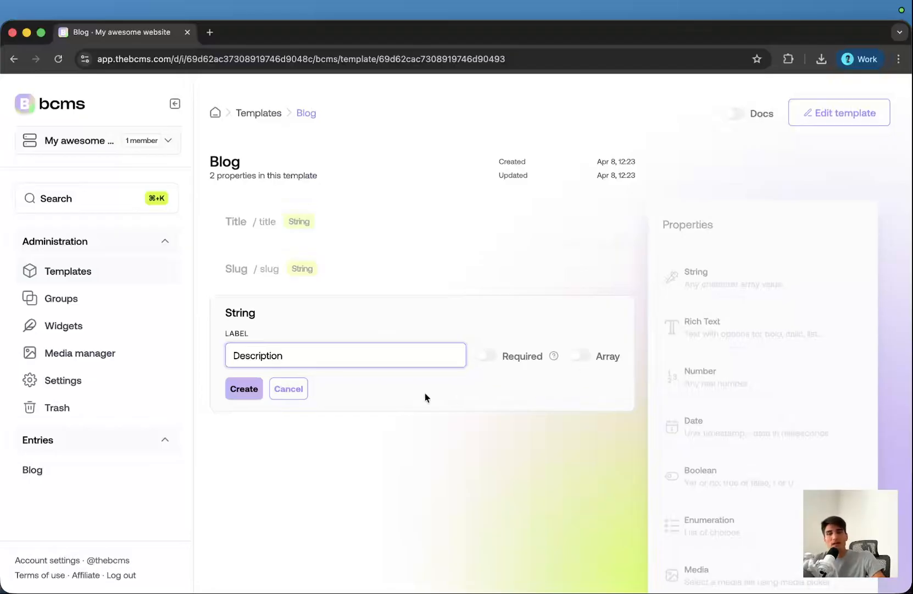
left_click(484, 357)
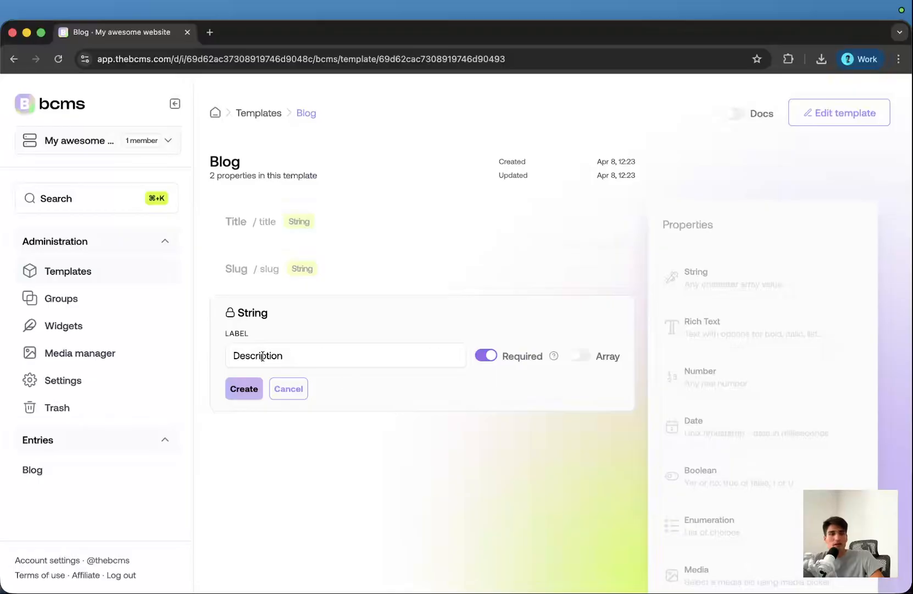
left_click(244, 389)
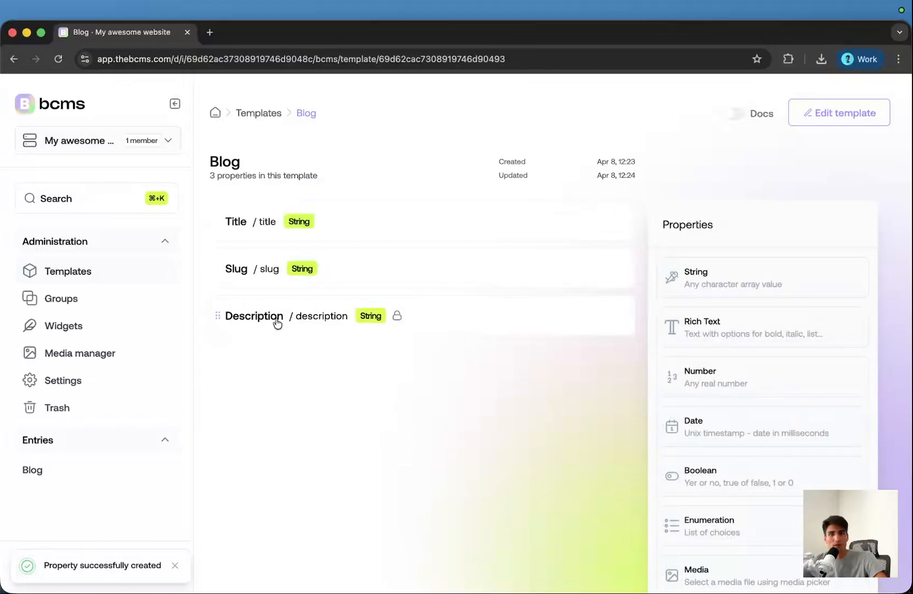
Add a required Date property labelled "Date published" to the Blog template.
scroll(492, 373, "down", 1)
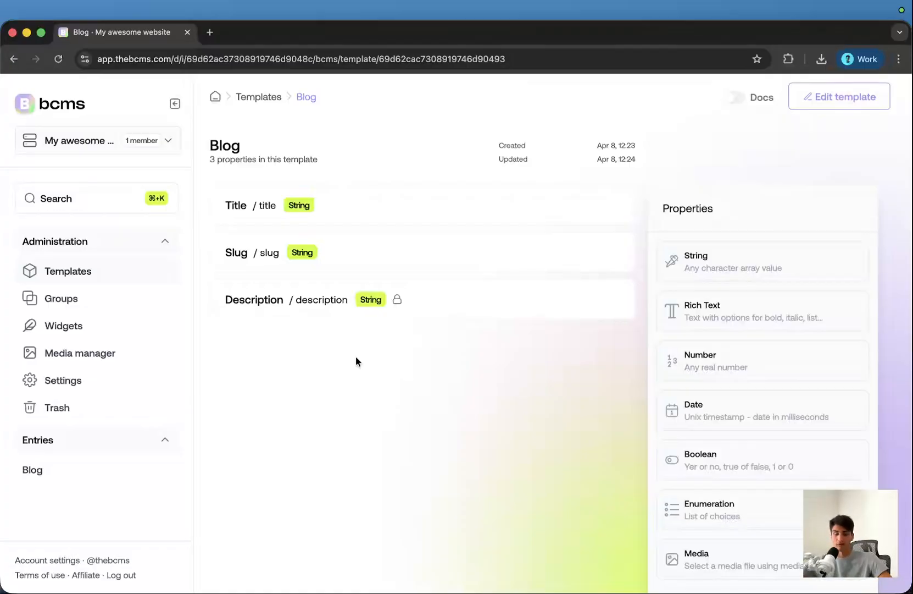
scroll(356, 358, "up", 1)
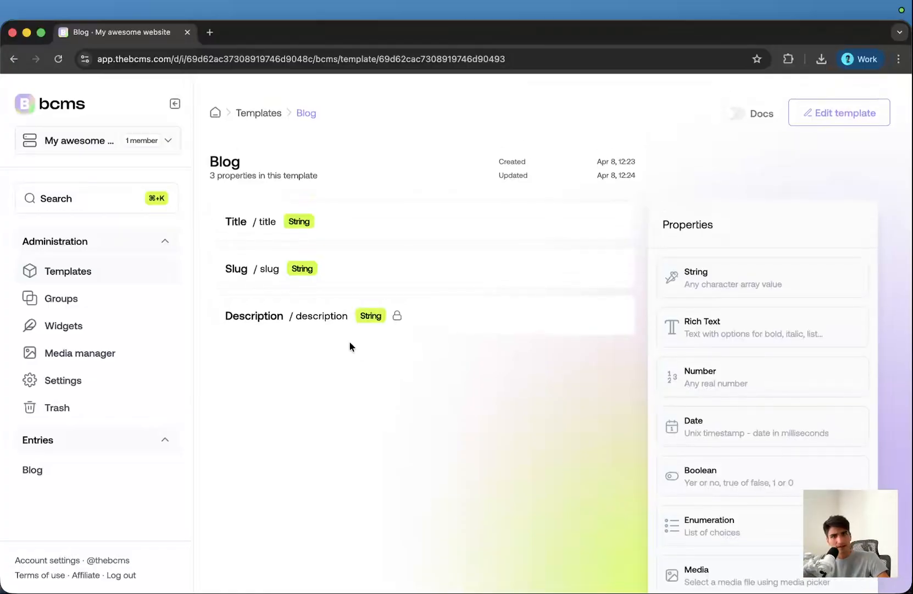
scroll(524, 378, "down", 1)
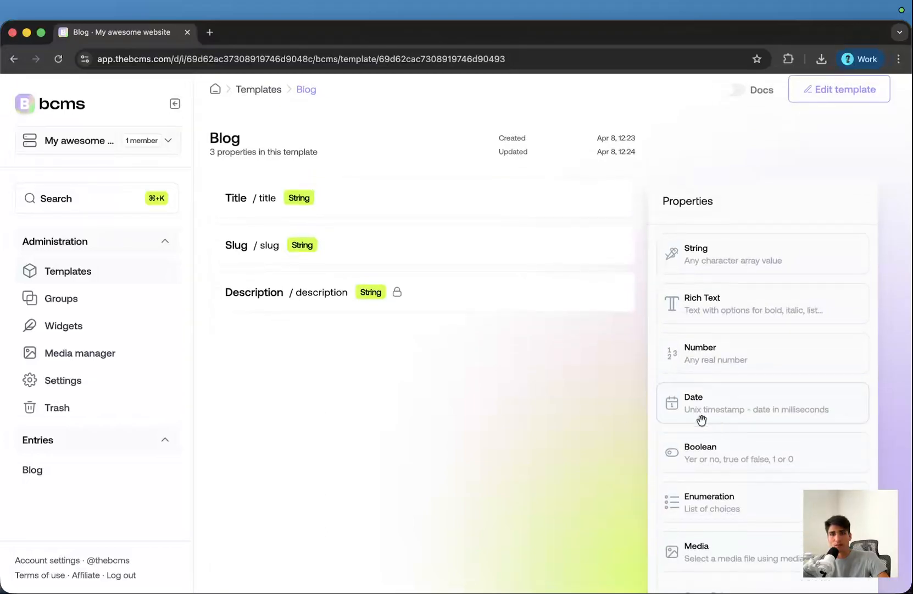
left_click_drag(728, 405, 440, 352)
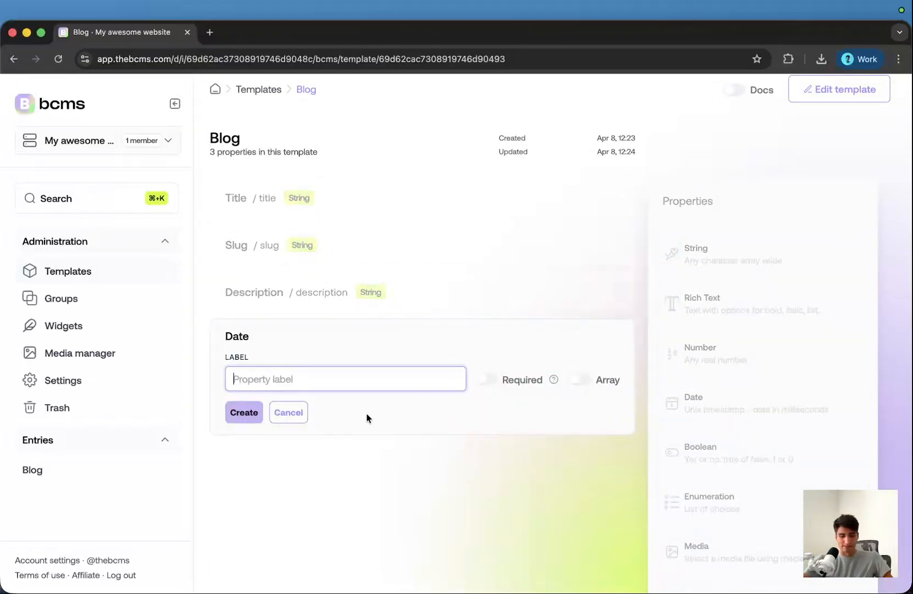
type("Date p")
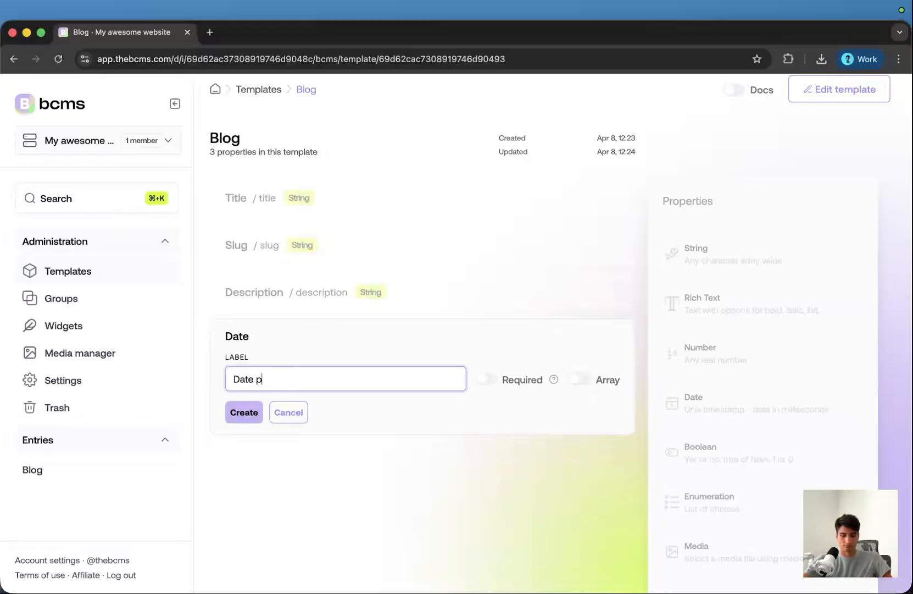
type("ublished")
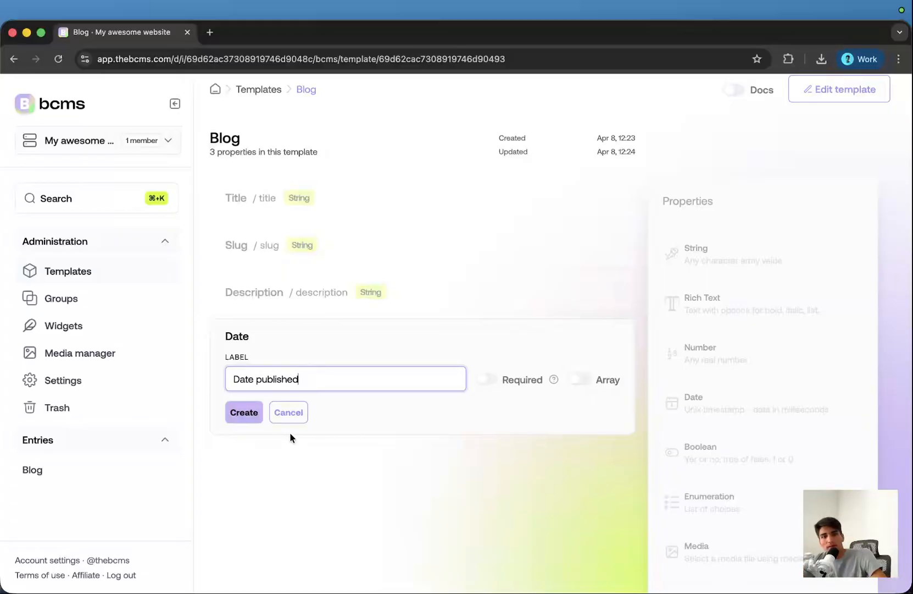
double_click(264, 378)
left_click(410, 401)
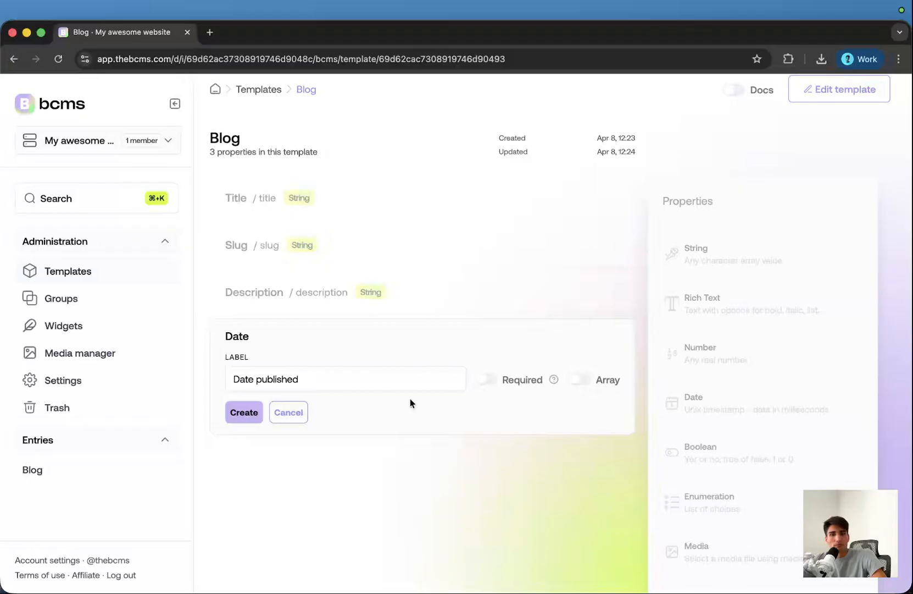
left_click(482, 382)
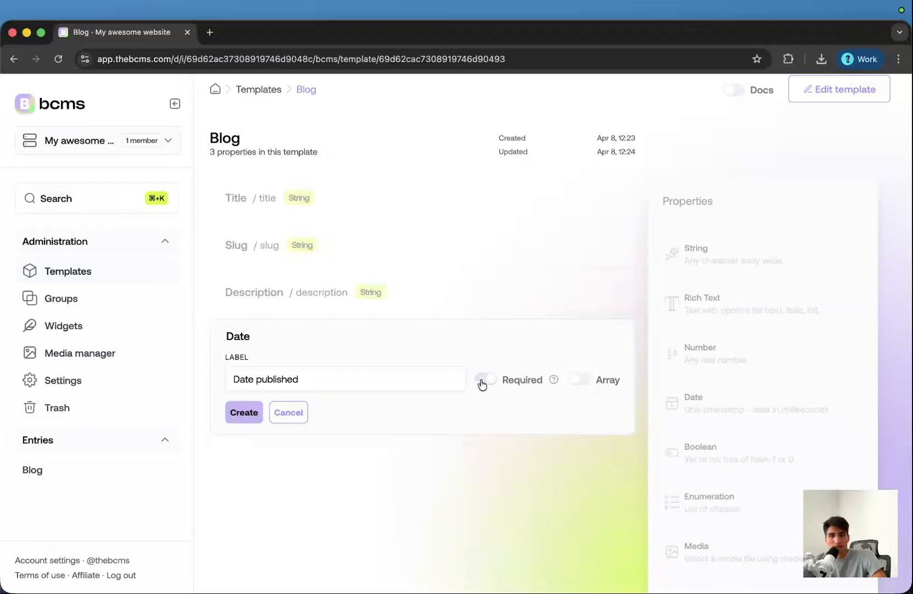
left_click(250, 414)
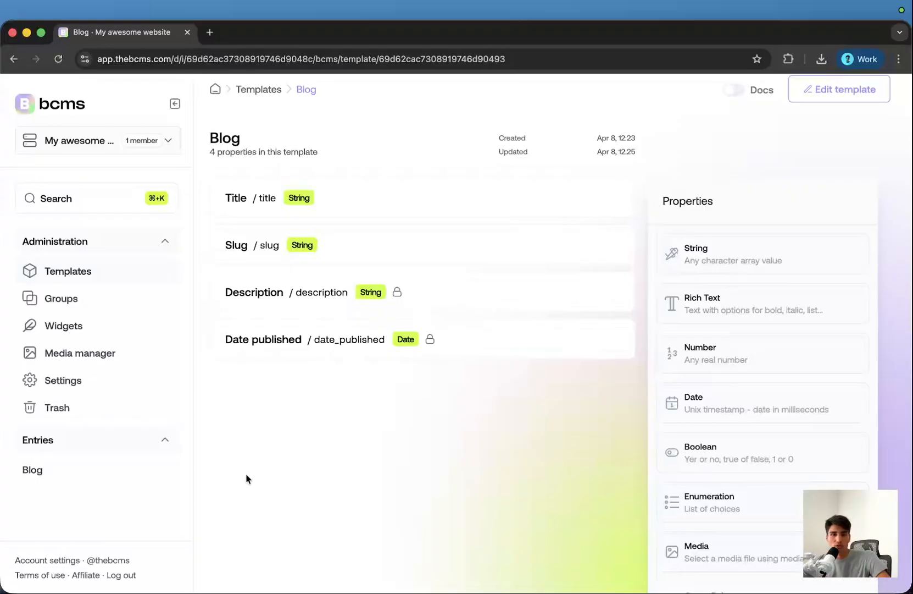
Add a required Media property labelled "Cover image" to the Blog template.
scroll(246, 473, "up", 1)
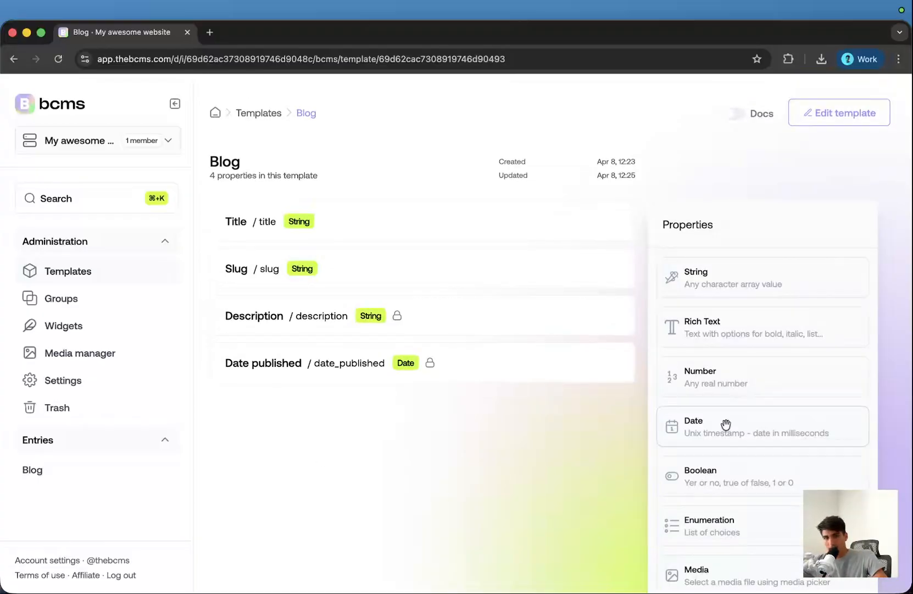
scroll(742, 428, "down", 2)
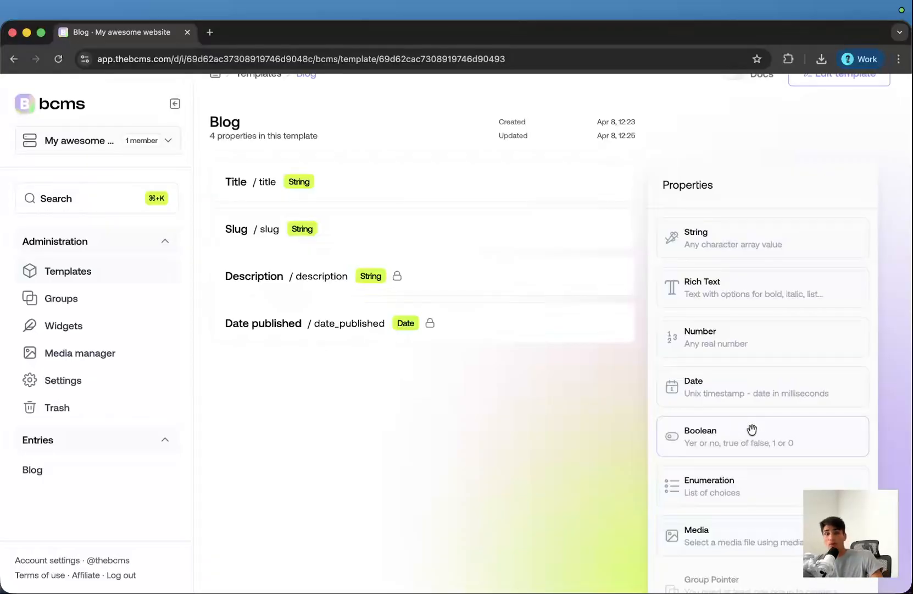
scroll(752, 429, "down", 1)
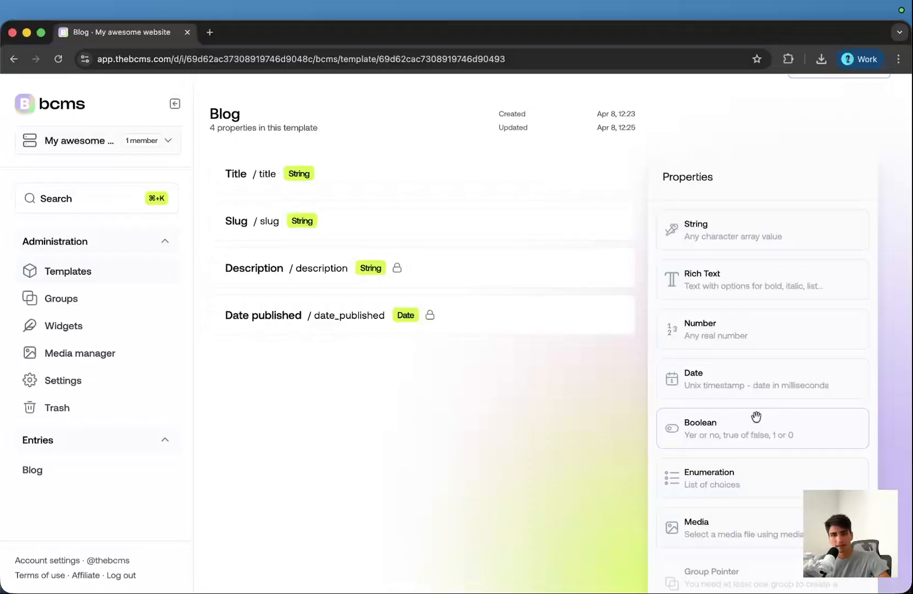
scroll(758, 434, "down", 1)
left_click_drag(754, 483, 421, 352)
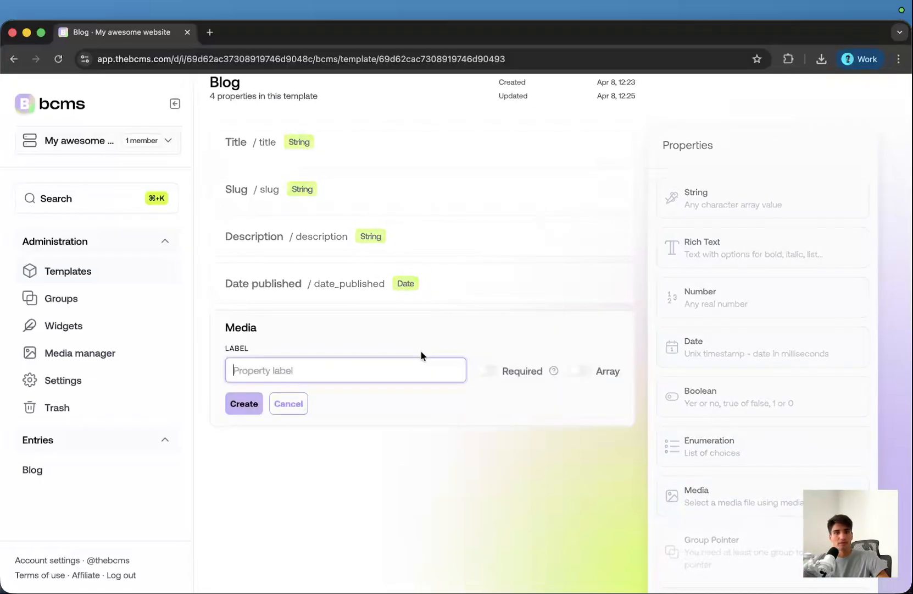
type("Cover image")
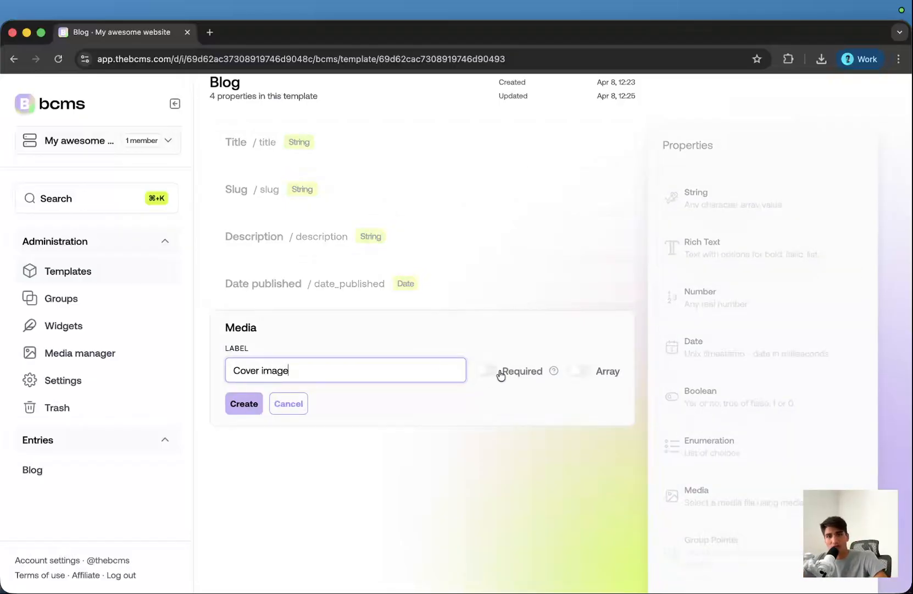
left_click(491, 371)
left_click(231, 403)
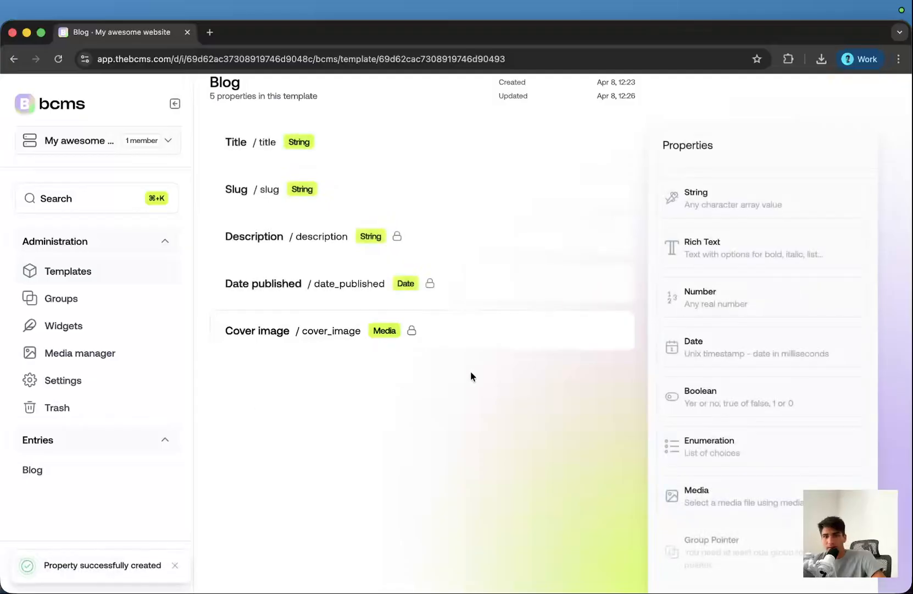
scroll(693, 408, "down", 3)
scroll(802, 448, "up", 5)
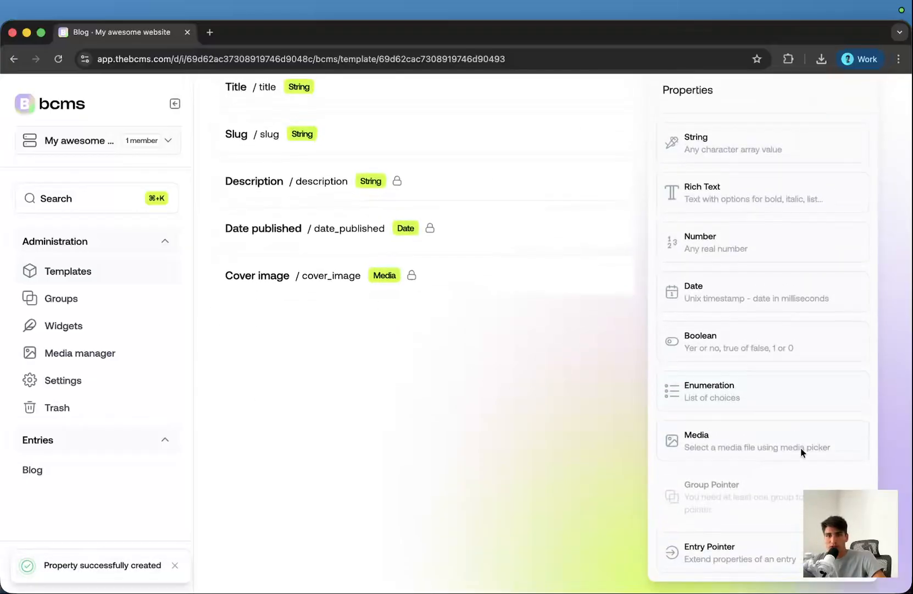
scroll(753, 380, "down", 5)
scroll(753, 379, "up", 5)
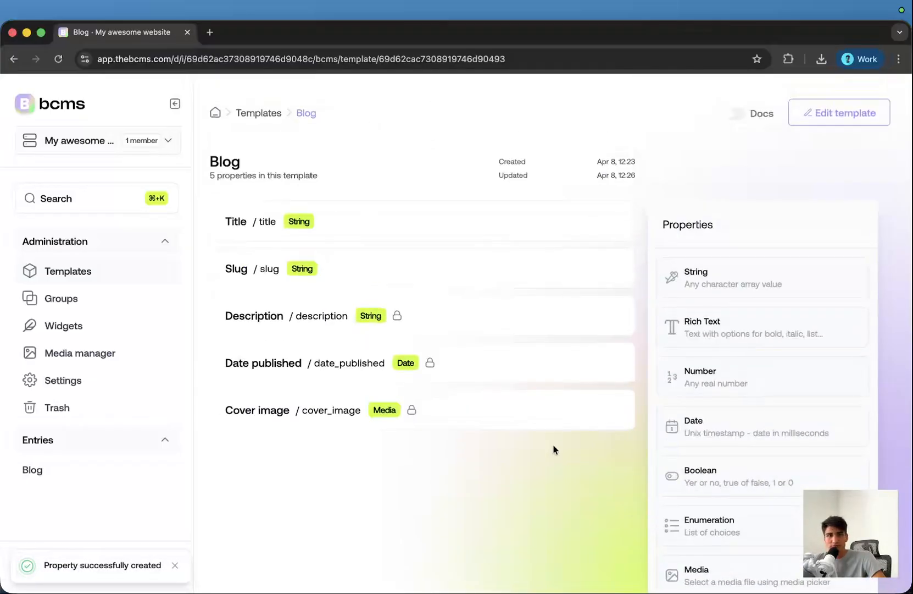
Start a new entry from the Blog template and look over its title, slug, description, date and cover image fields.
left_click(62, 469)
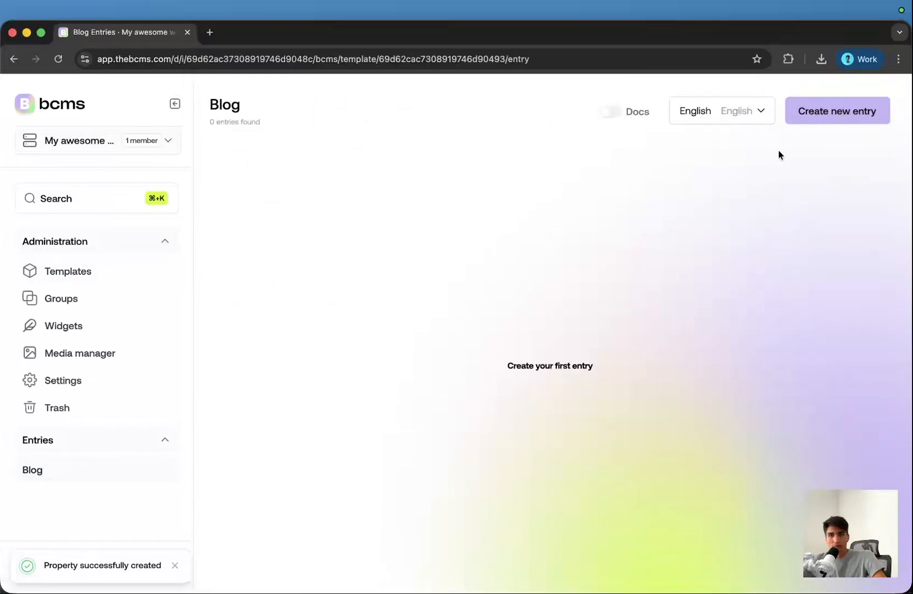
left_click(809, 115)
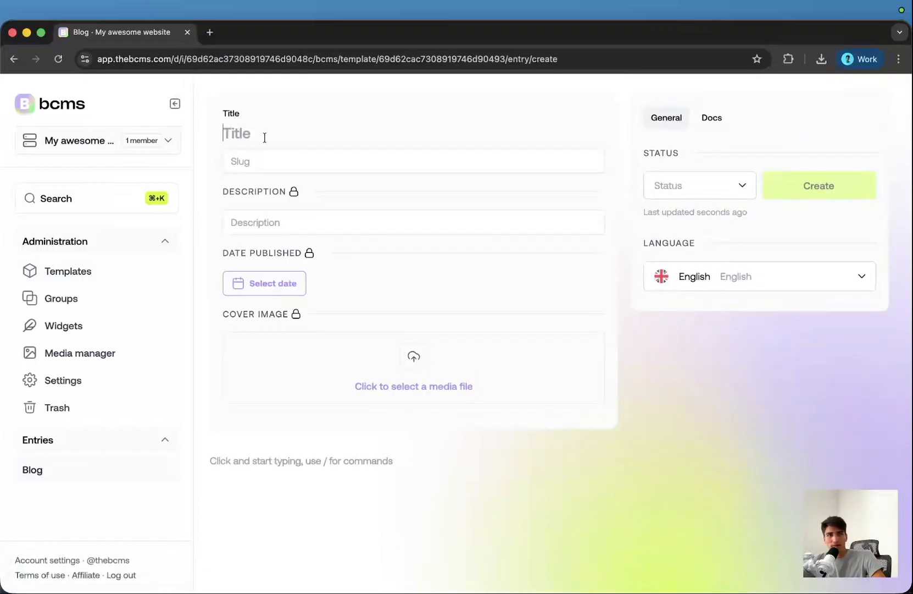
left_click(275, 160)
left_click(275, 223)
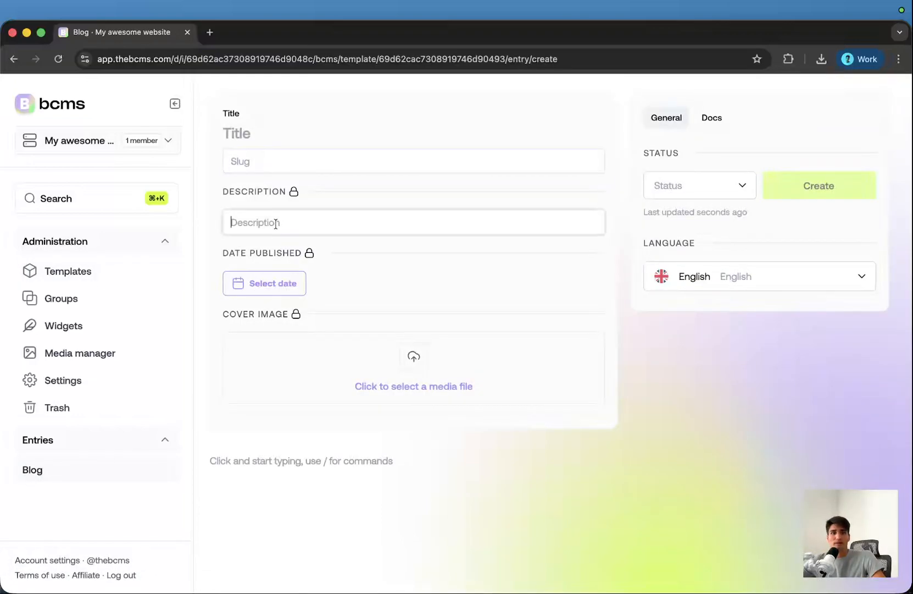
left_click(507, 489)
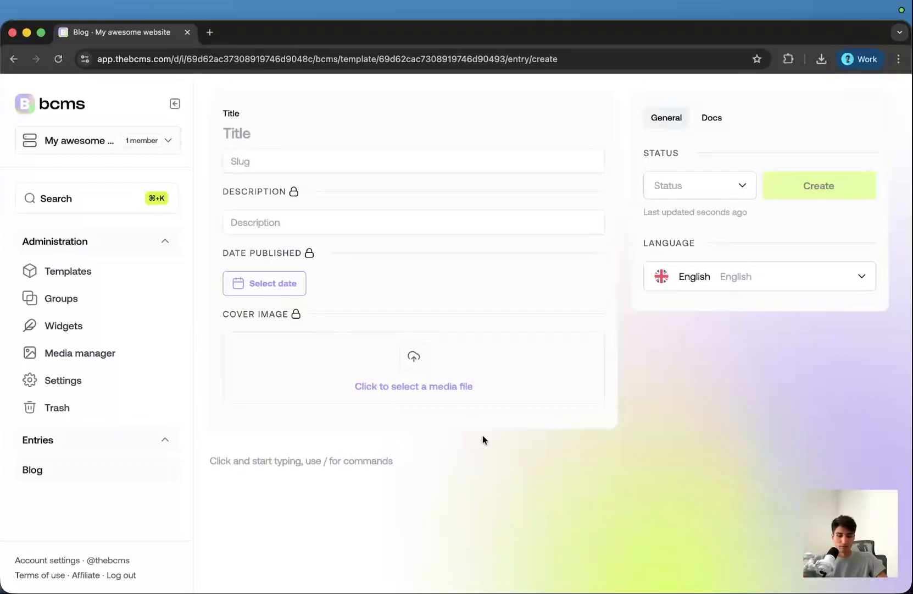
Write "Hello world" in the entry's content area and add the Heading 3 line "Maybe H3?" below it.
left_click(449, 459)
type("Hello world")
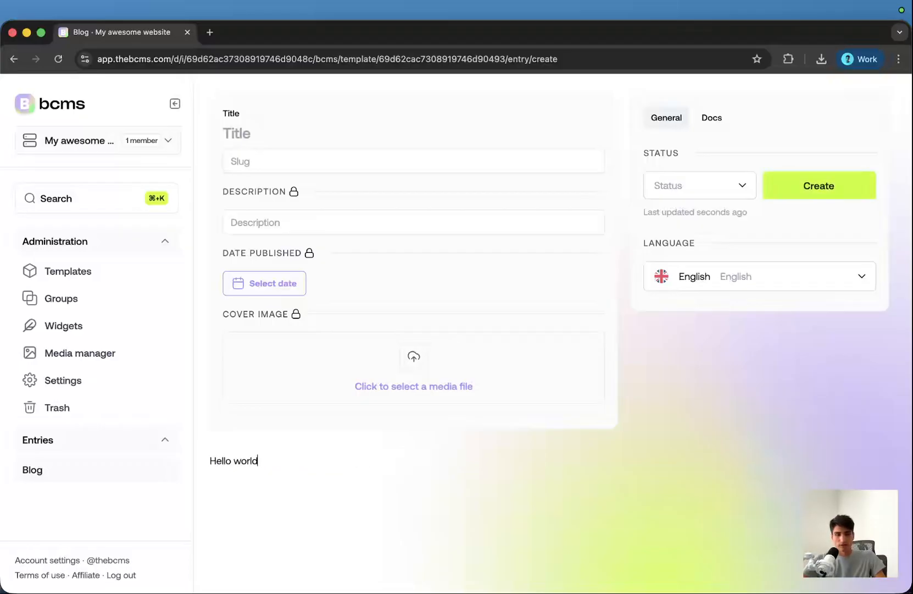
key("Return")
type("/")
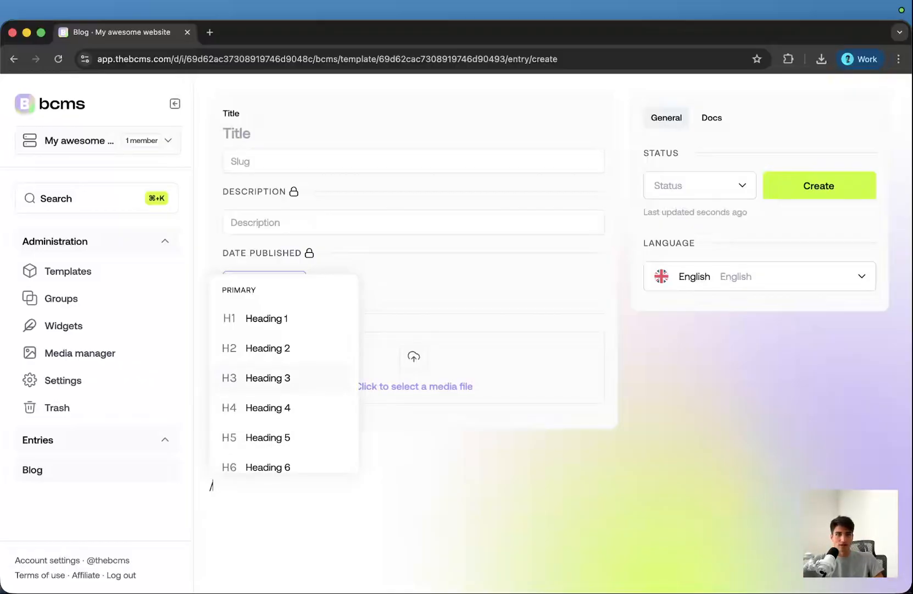
key("BackSpace")
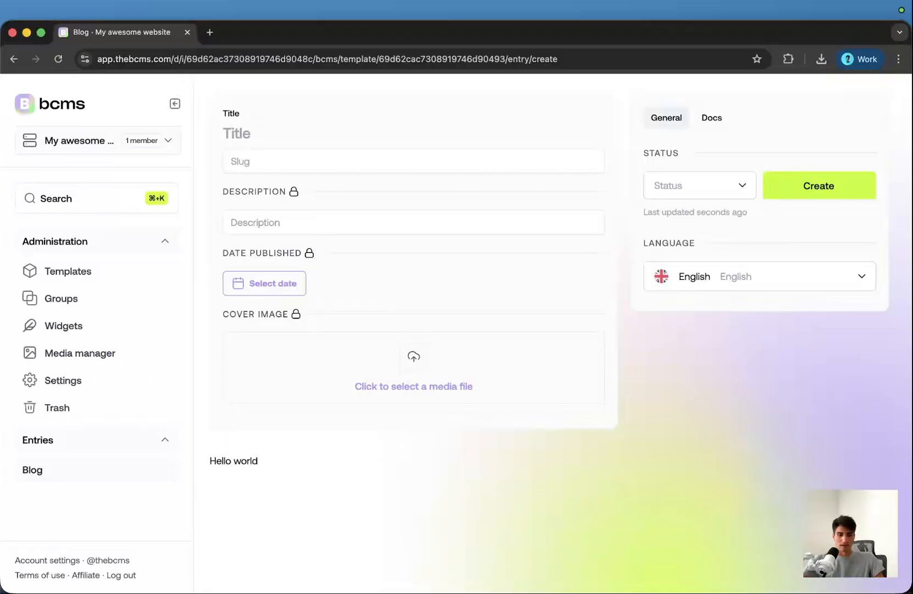
type("Maybe HR?")
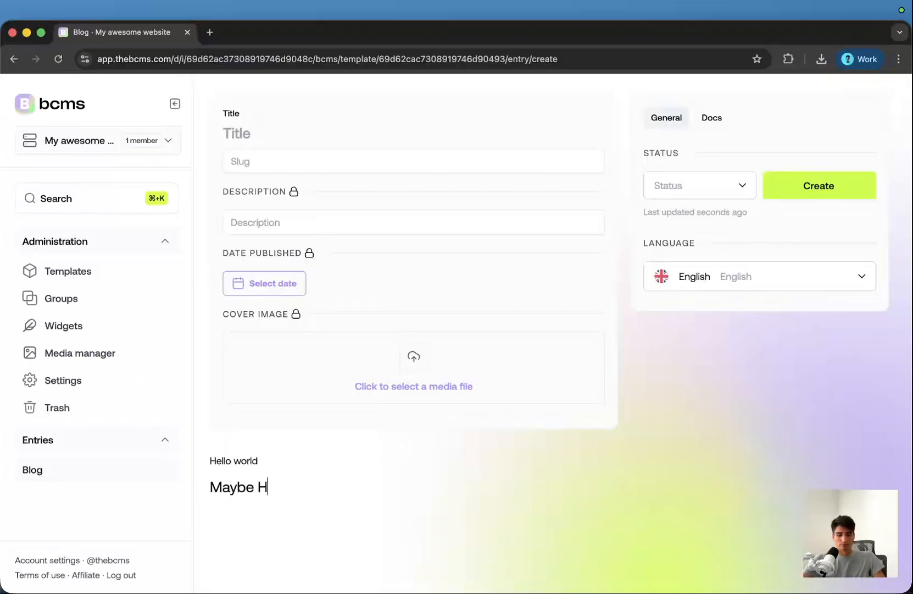
key("BackSpace")
key("BackSpace")
key("BackSpace")
type("3?")
Add the line "How about H2?" below the "Maybe H3?" heading and format it as Heading 2.
key("Return")
type("How")
key("BackSpace")
key("BackSpace")
key("BackSpace")
key("BackSpace")
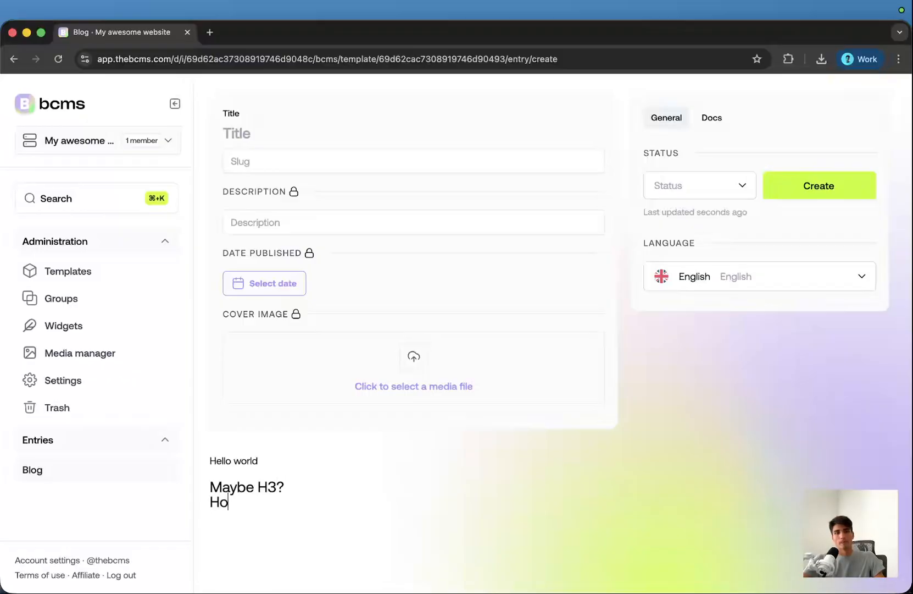
key("Return")
type("How abo")
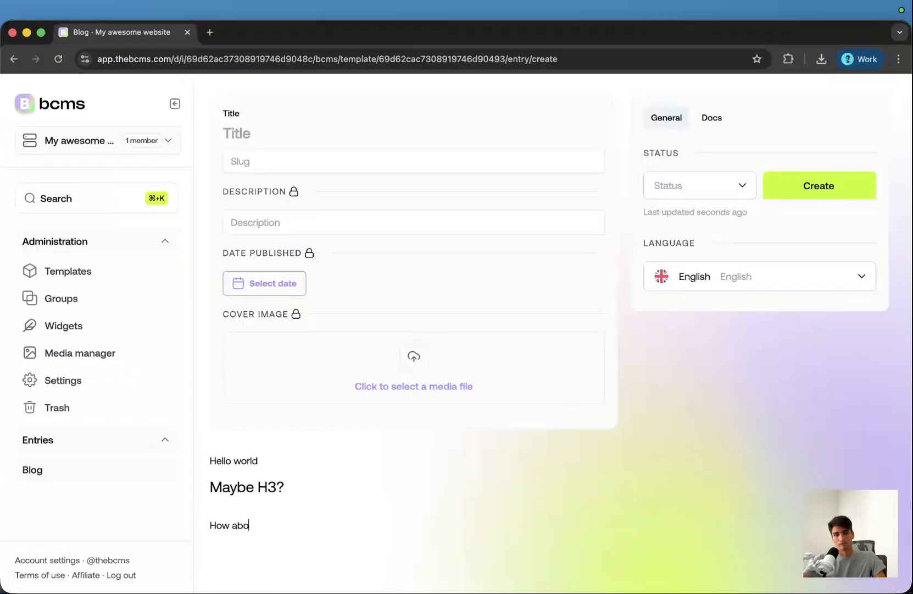
type("ut H2?")
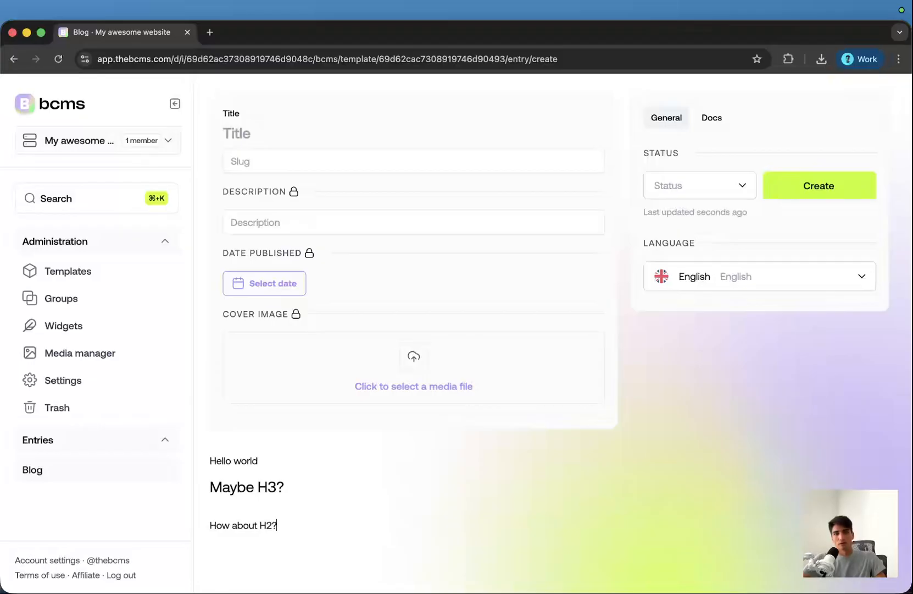
key("shift+super+Left")
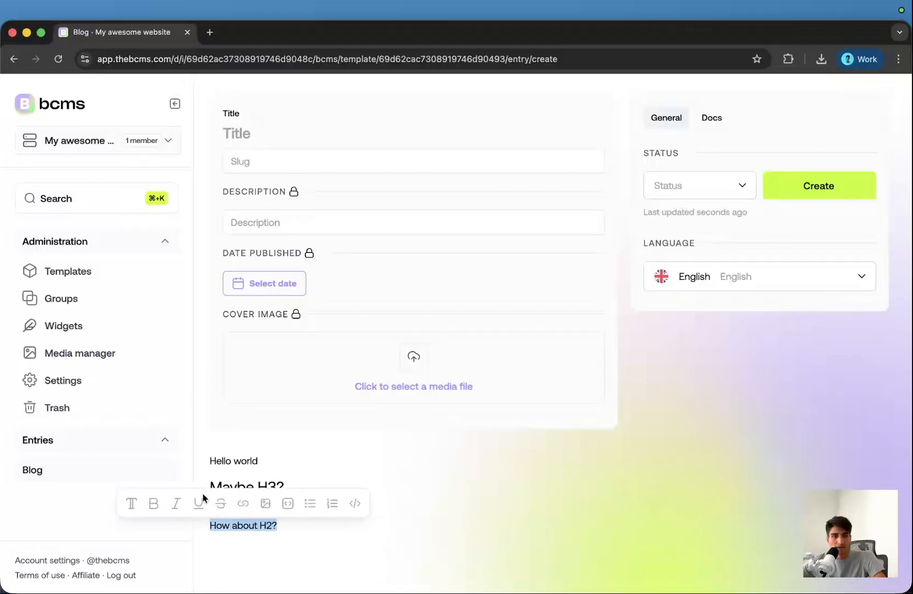
left_click(130, 503)
left_click(146, 547)
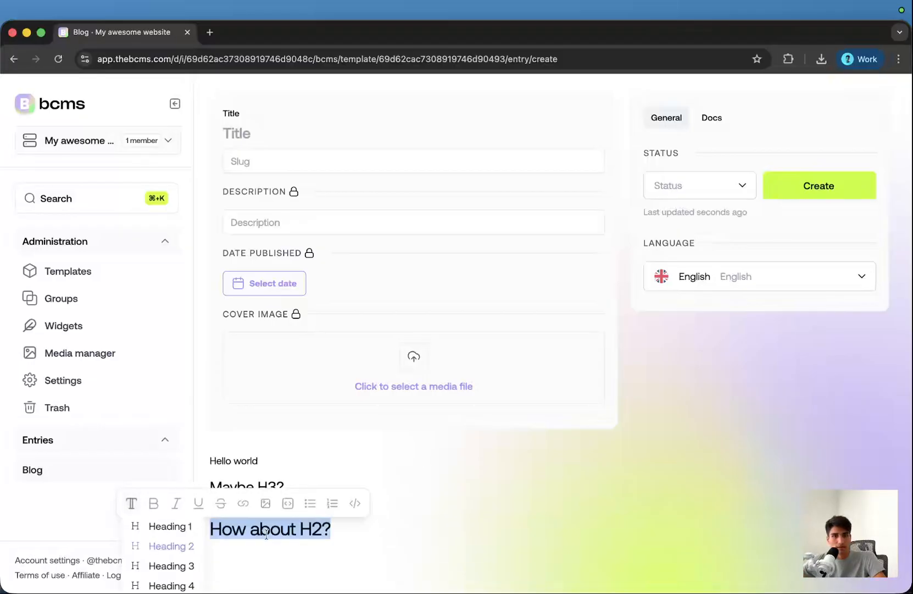
scroll(306, 538, "down", 1)
left_click(384, 510)
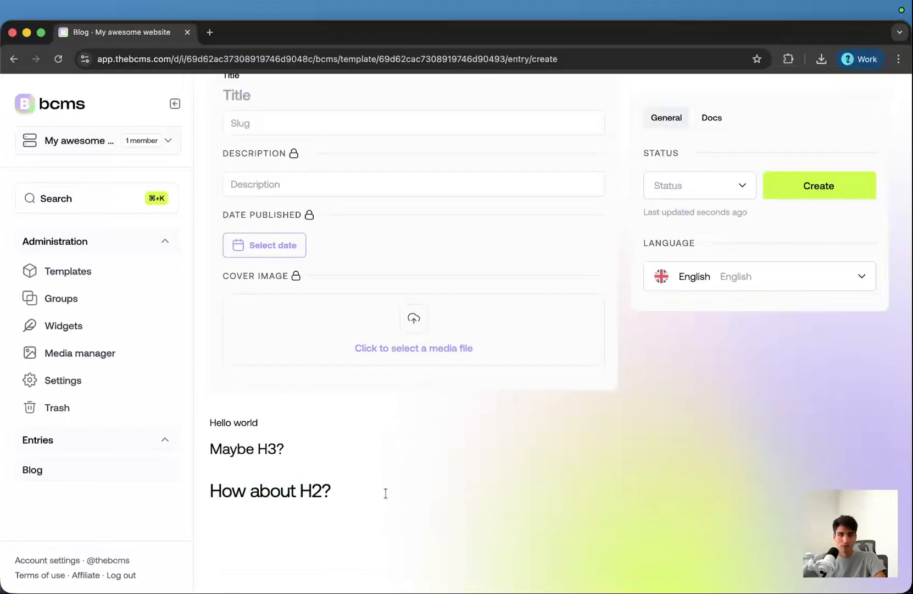
Add a bulleted list with the items "List", "Item" and "Three" under the "How about H2?" heading.
key("Return")
type("- List")
key("Return")
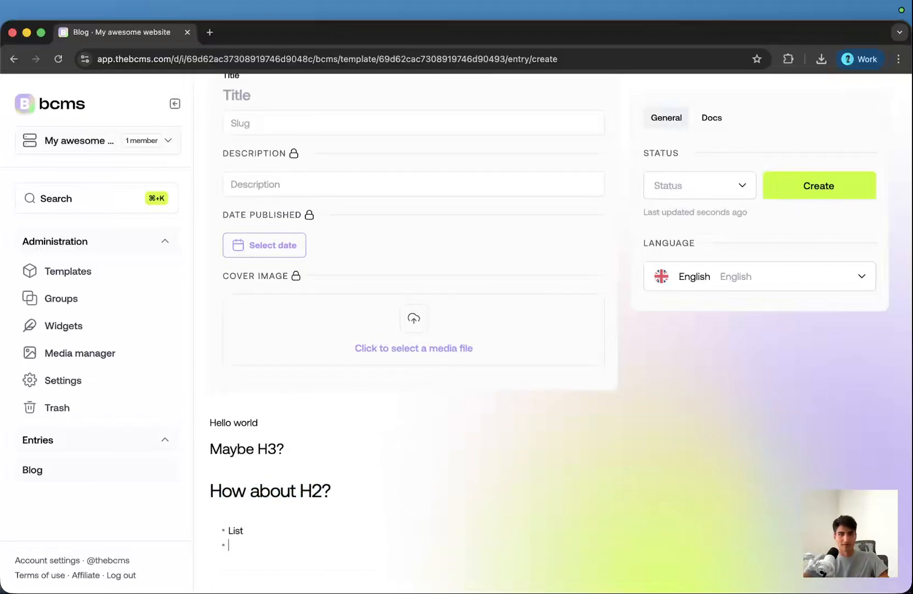
type("Item")
key("Return")
type("Thr")
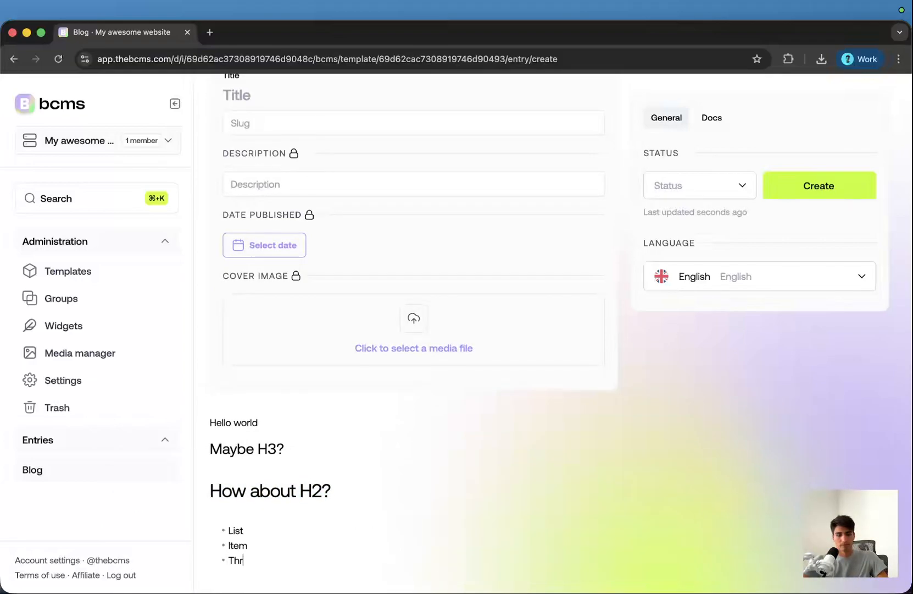
type("ee")
scroll(346, 490, "down", 1)
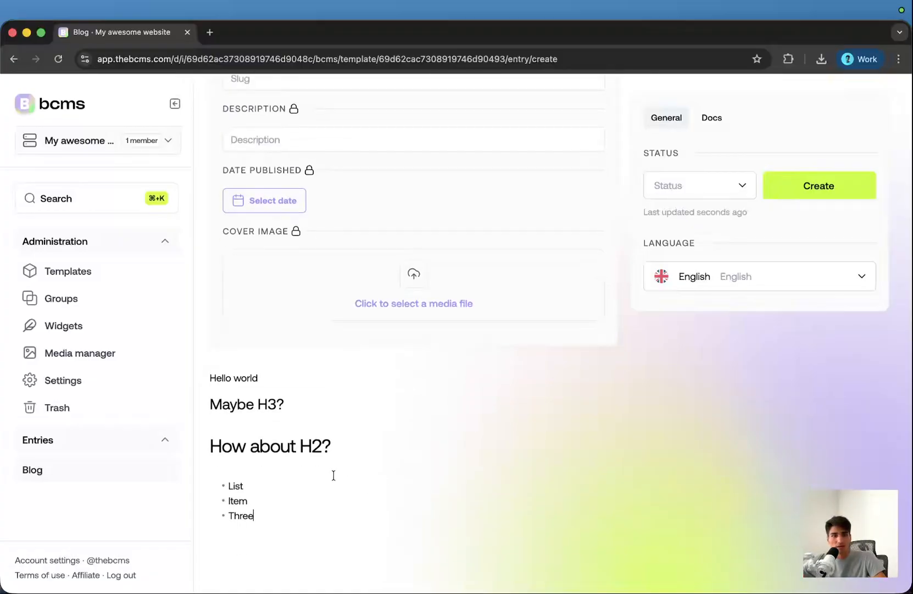
double_click(233, 485)
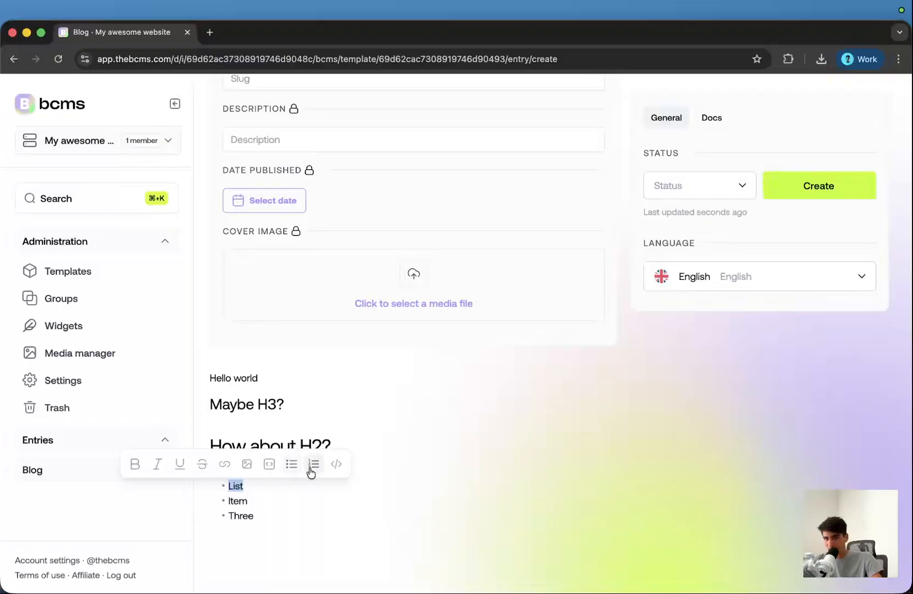
left_click(364, 512)
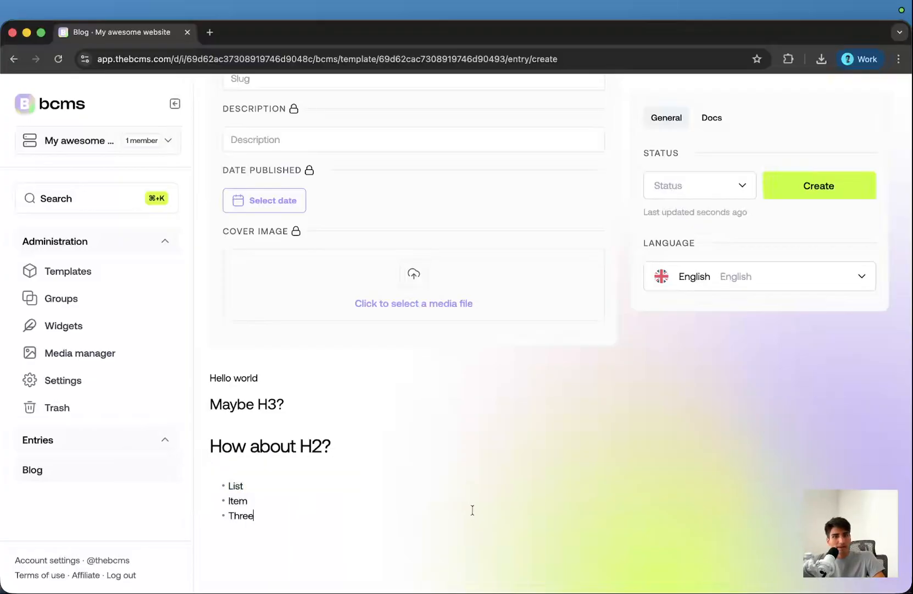
Try to create the entry with its required fields empty, and give it the title "My first blog".
left_click(781, 183)
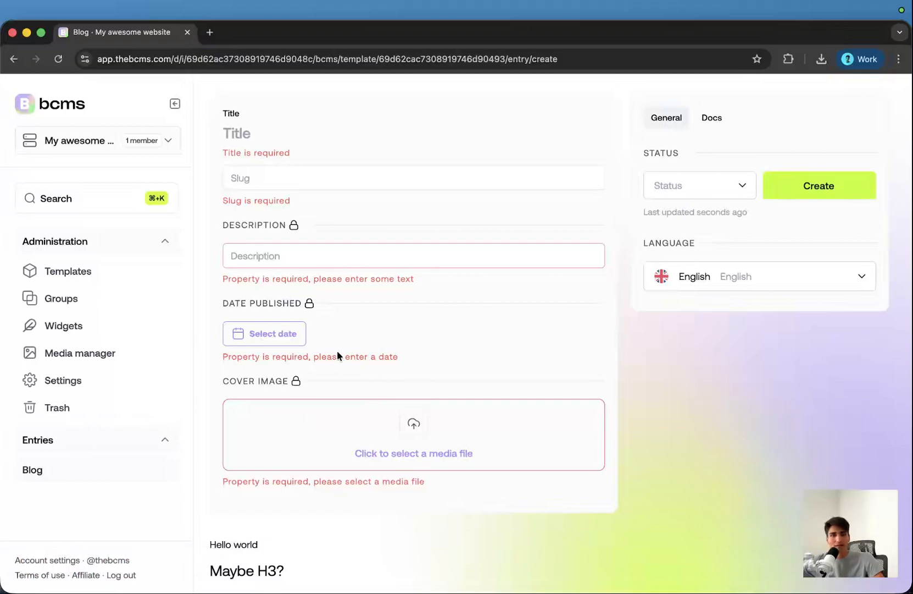
left_click(242, 134)
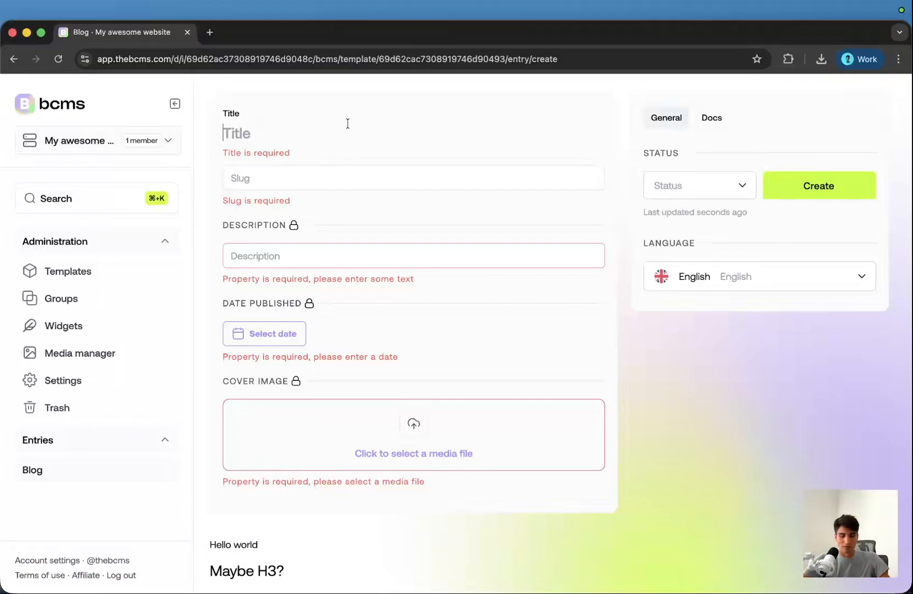
type("My first blog")
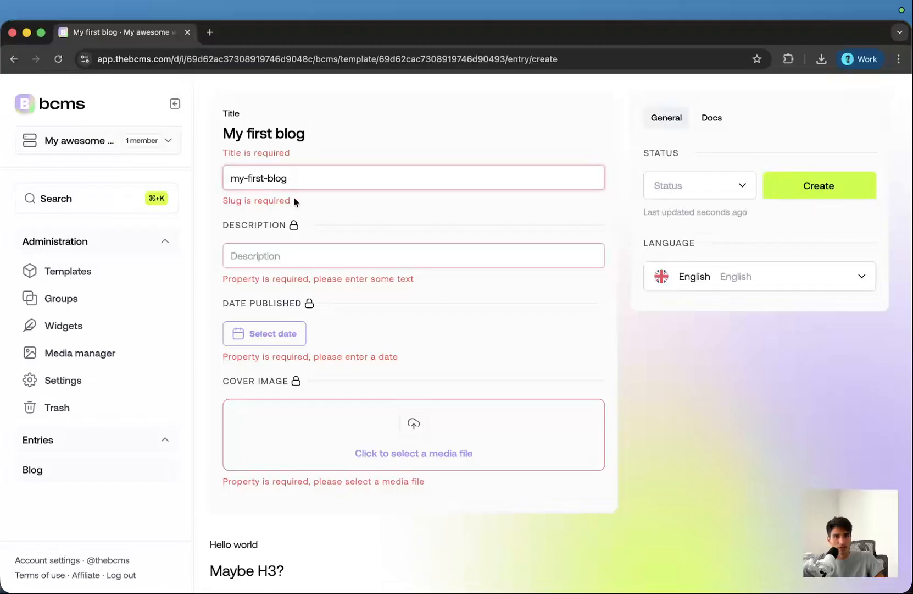
Set the entry's description to "My blog's description" and its publication date to Apr 8, 2026.
scroll(306, 247, "down", 1)
scroll(305, 246, "down", 1)
left_click(303, 242)
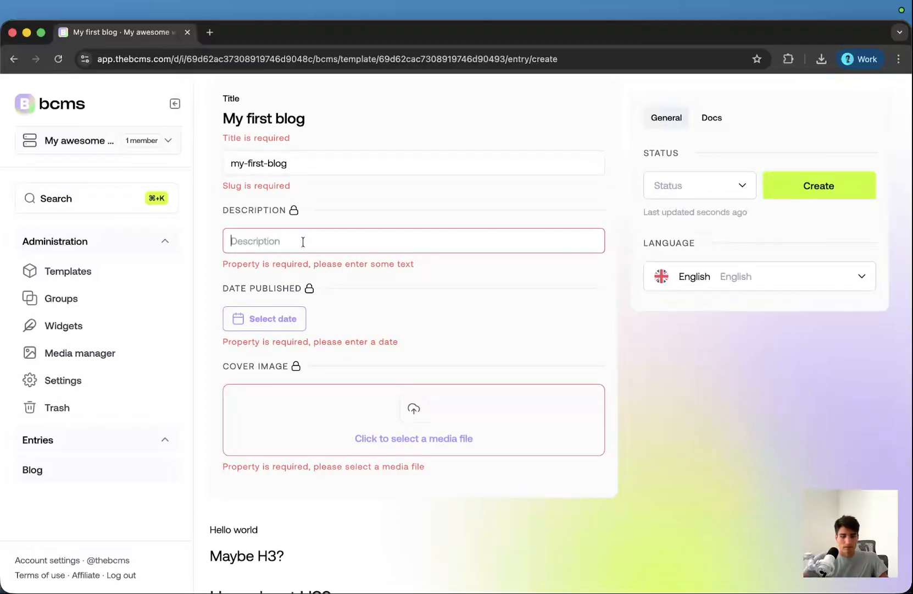
type("My blog's ")
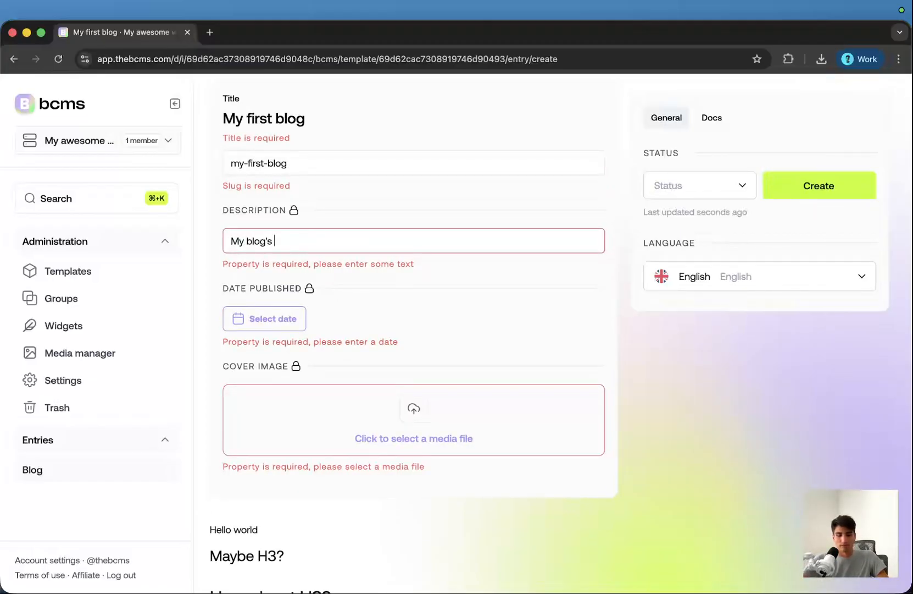
type("description")
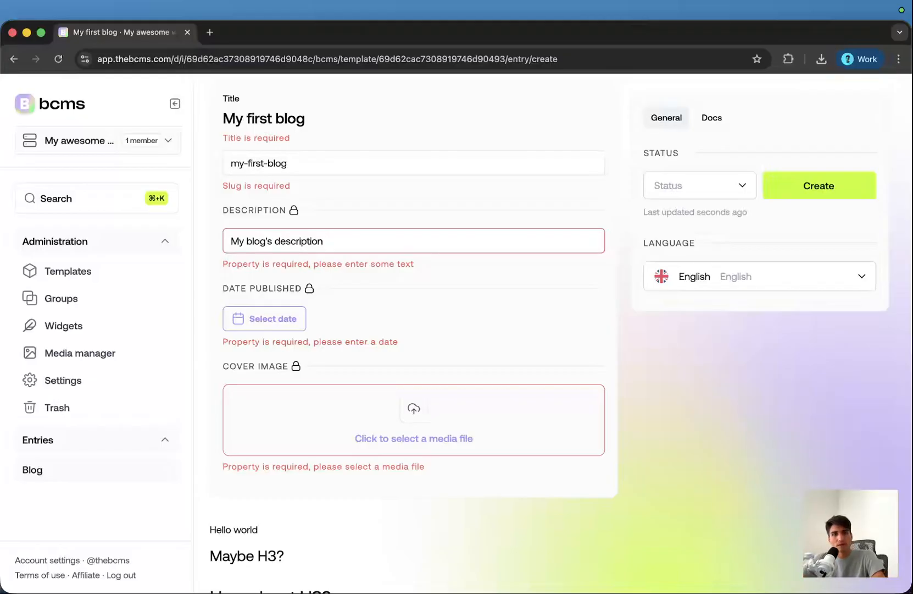
left_click(266, 318)
left_click(304, 467)
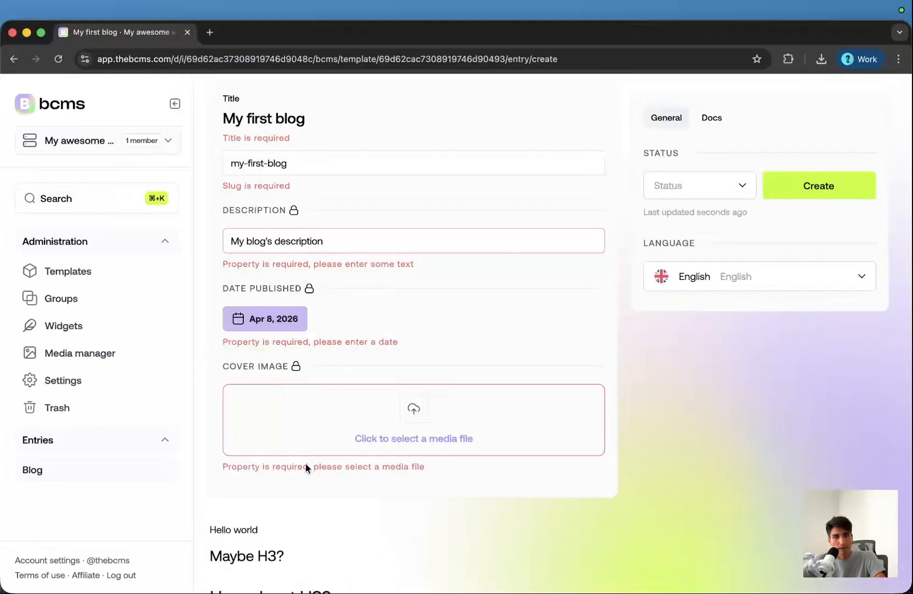
Upload the faq-section image from the Desktop folder for the entry's cover image.
scroll(681, 353, "down", 3)
scroll(627, 411, "up", 3)
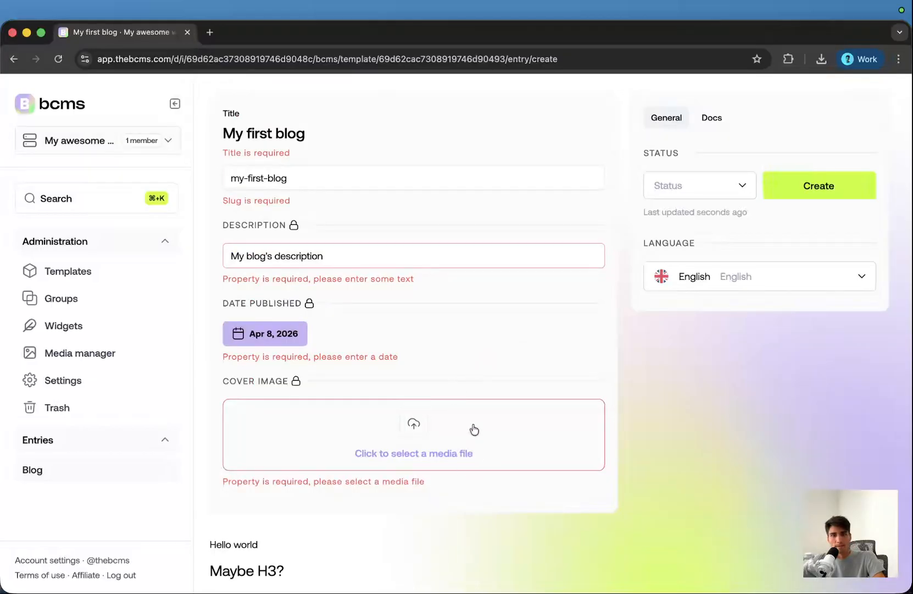
left_click(431, 443)
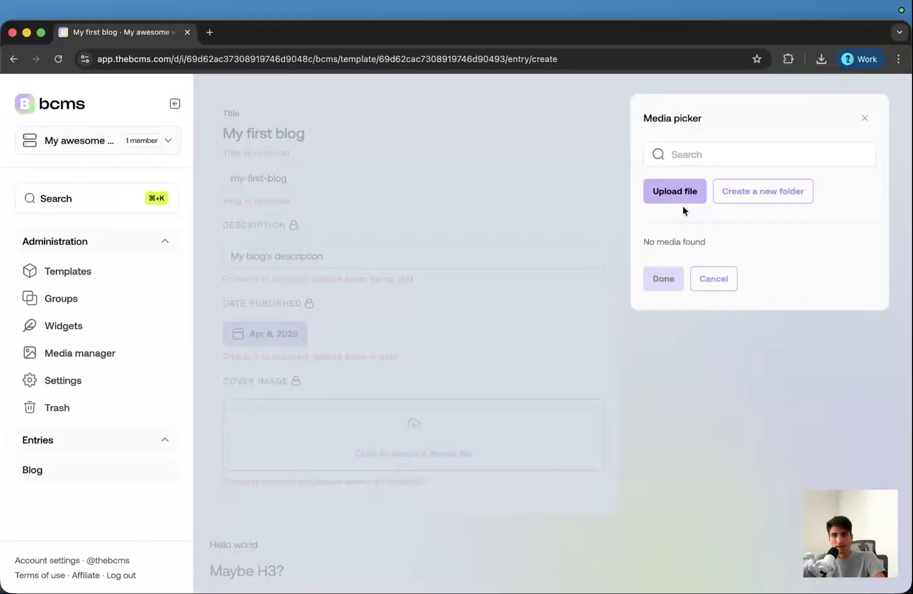
left_click(681, 195)
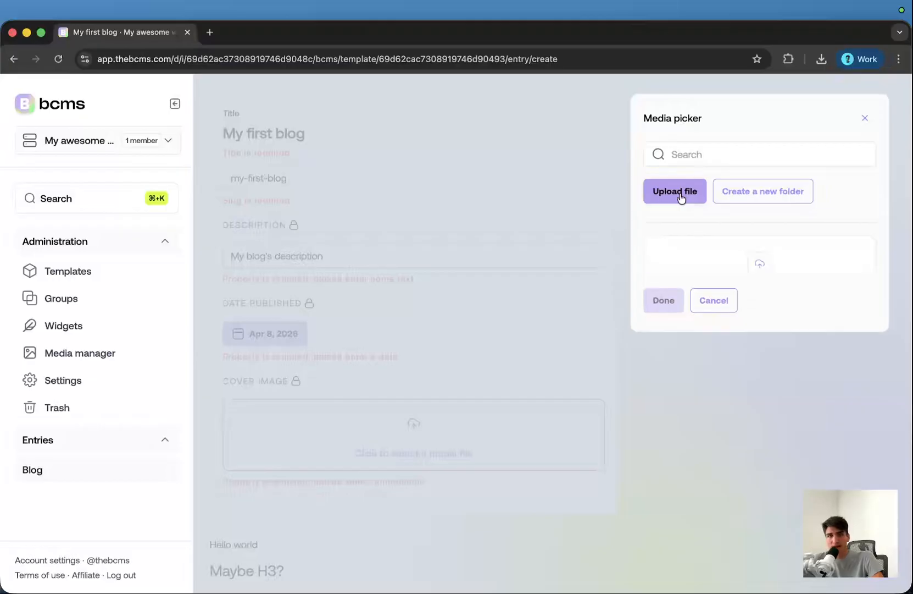
left_click(705, 283)
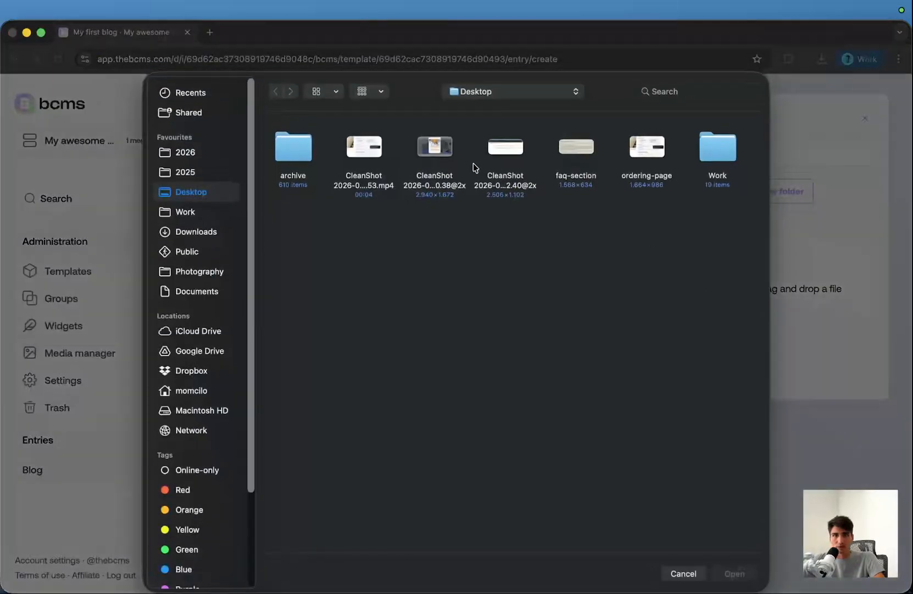
left_click(375, 158)
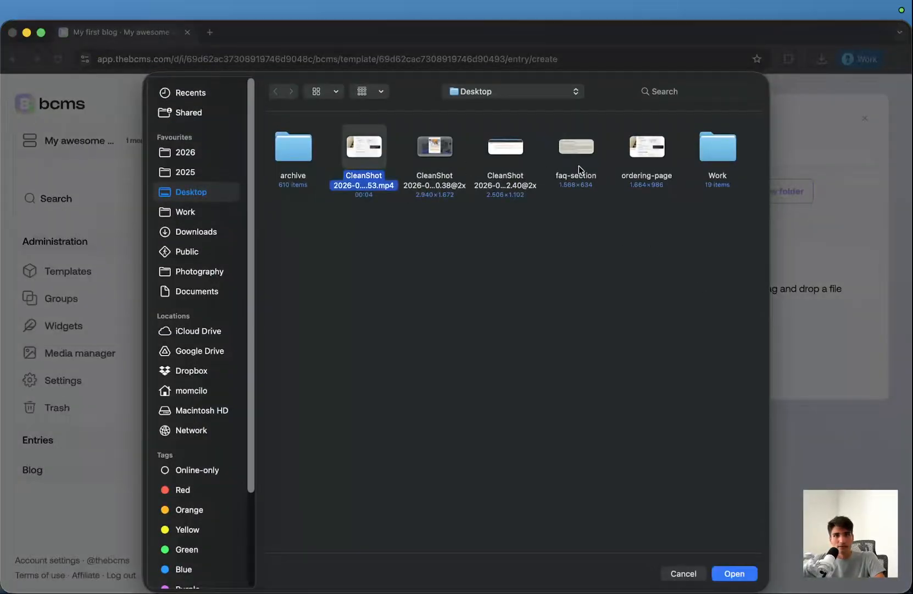
left_click(582, 163)
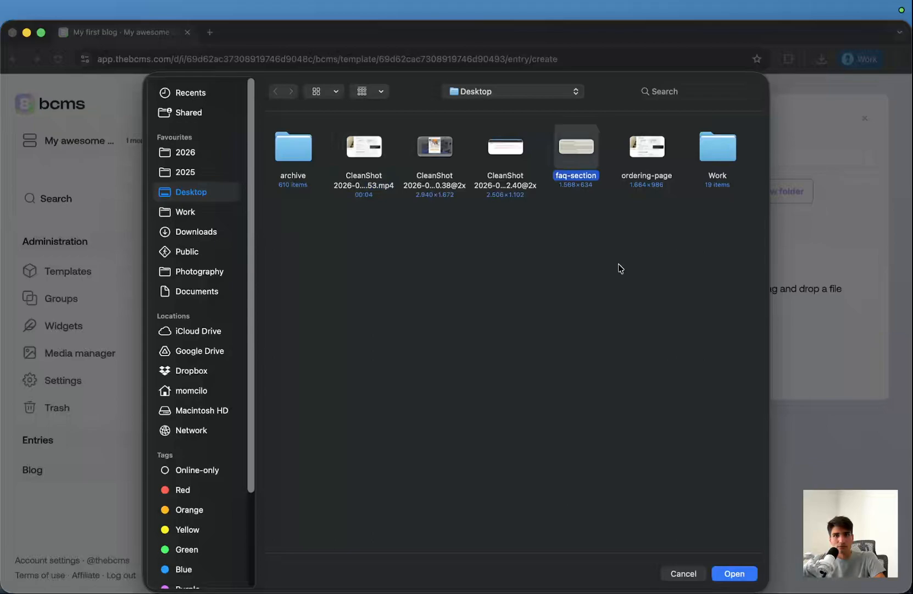
left_click(731, 573)
scroll(702, 336, "down", 1)
scroll(702, 336, "down", 1)
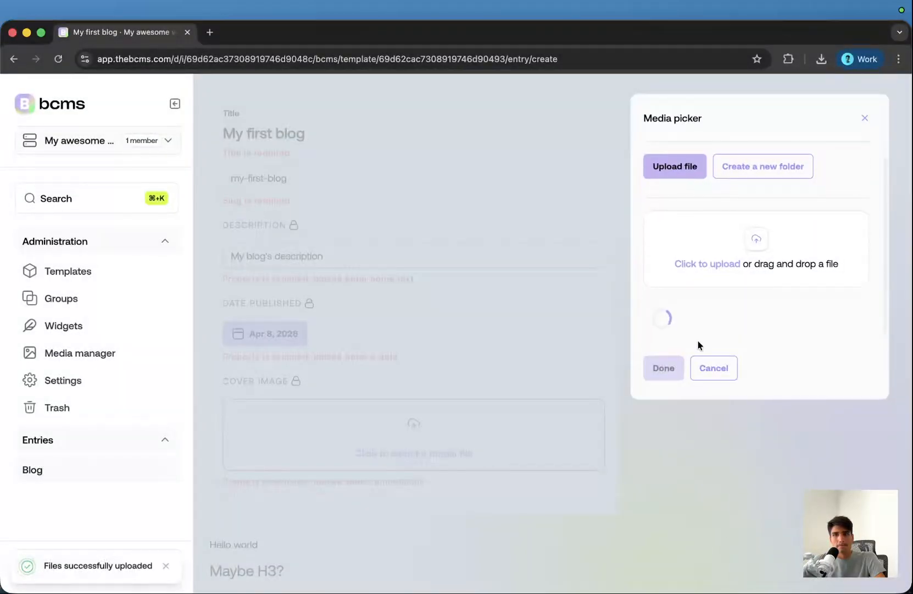
Set the uploaded faq-section.jpg as the cover image and create the blog entry.
left_click(669, 313)
left_click(664, 368)
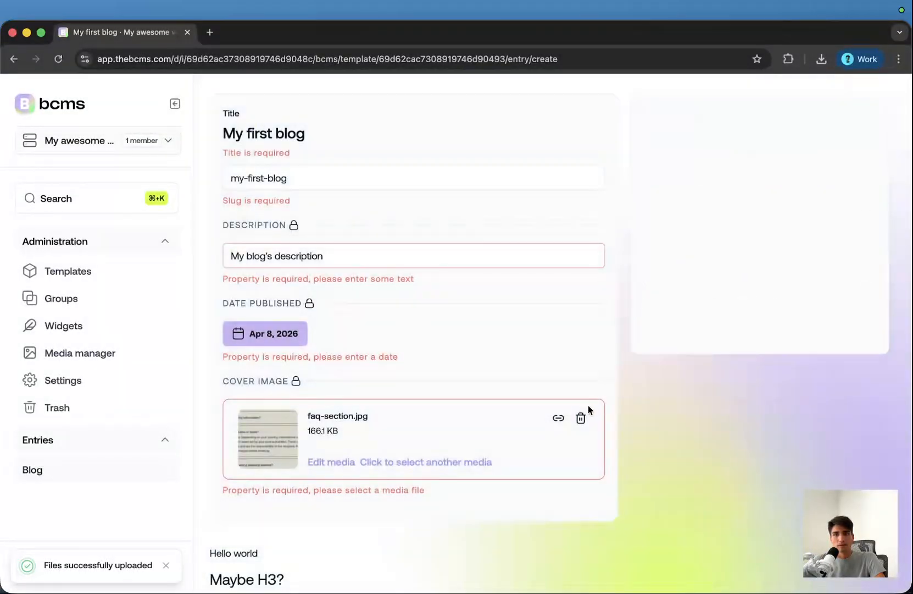
scroll(440, 374, "down", 1)
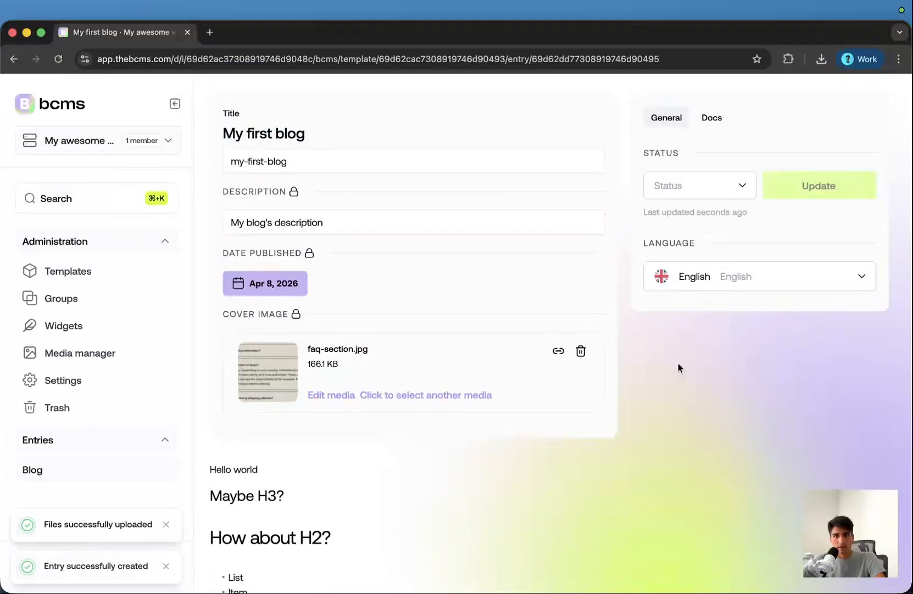
Review the created entry's fields and body content, and view its integration code examples in the docs.
scroll(560, 416, "down", 2)
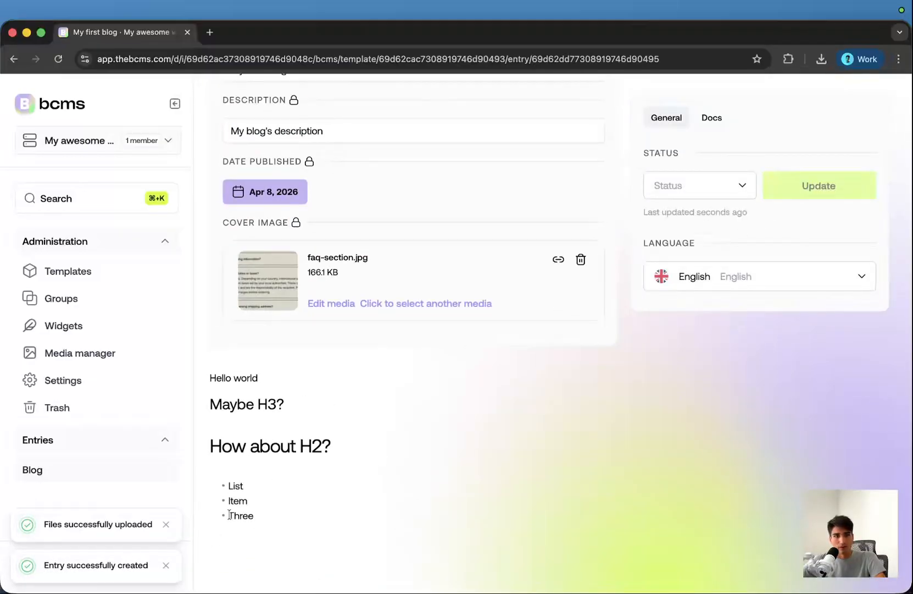
scroll(385, 443, "up", 2)
scroll(402, 454, "down", 2)
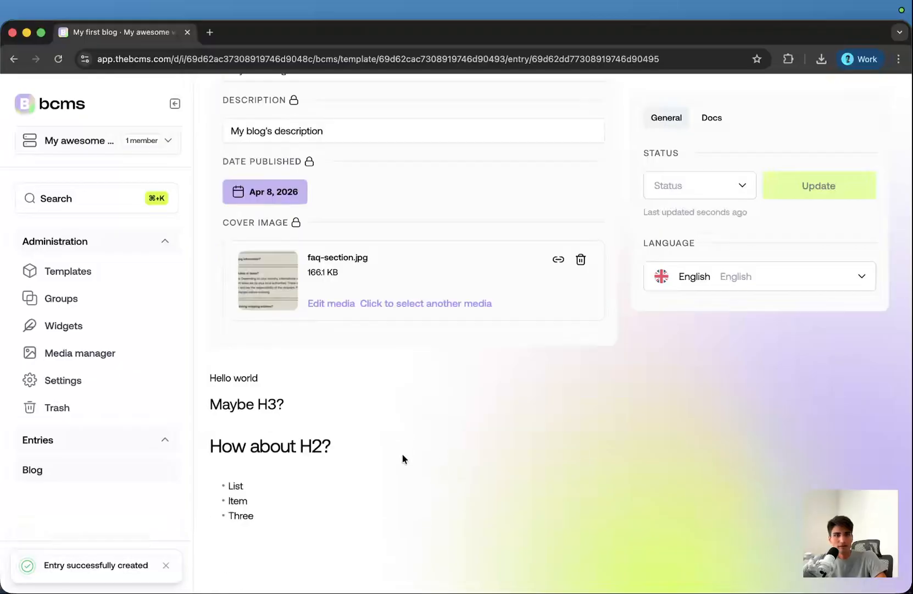
scroll(403, 454, "up", 2)
scroll(370, 453, "down", 2)
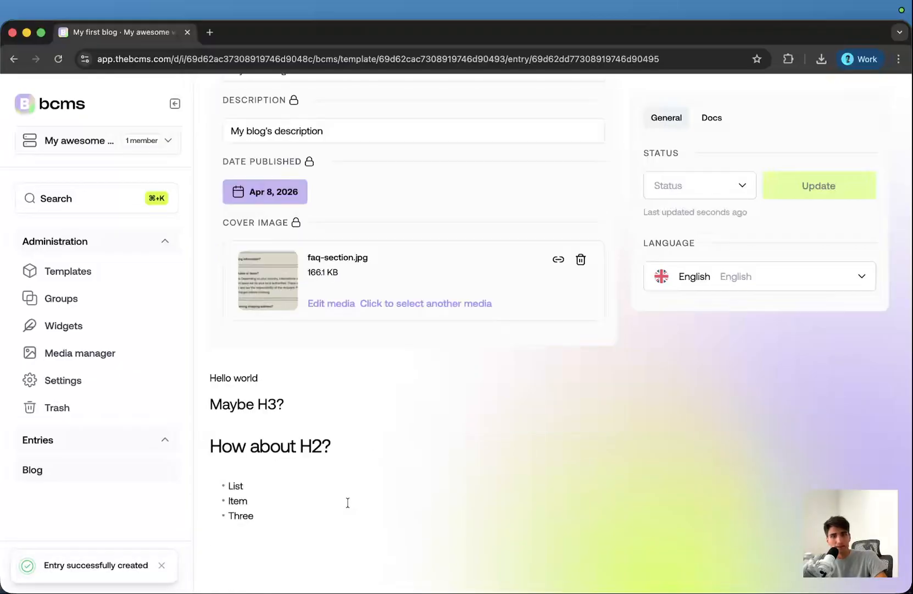
scroll(346, 501, "up", 2)
left_click(699, 118)
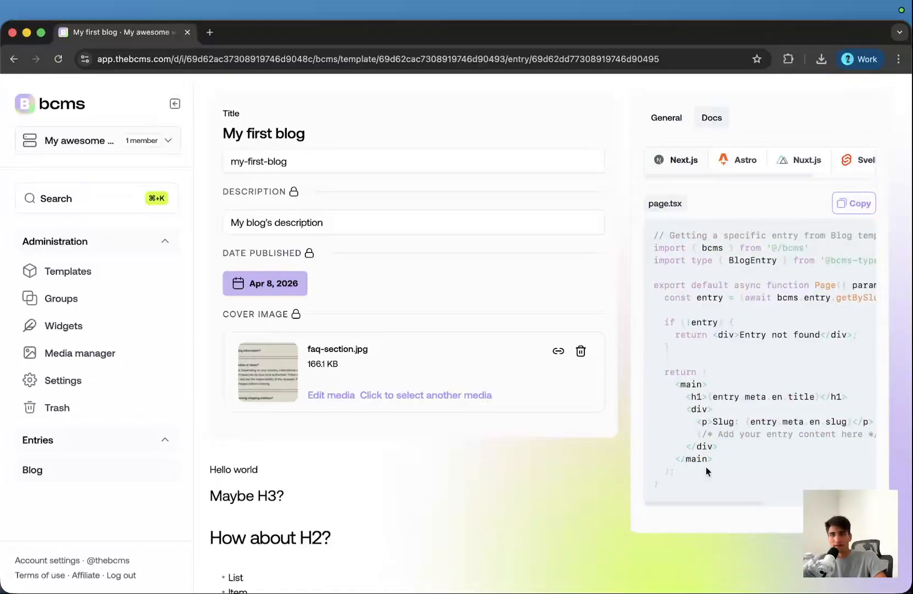
mouse_move(694, 504)
left_mouse_down()
mouse_move(791, 511)
mouse_move(685, 503)
left_mouse_up()
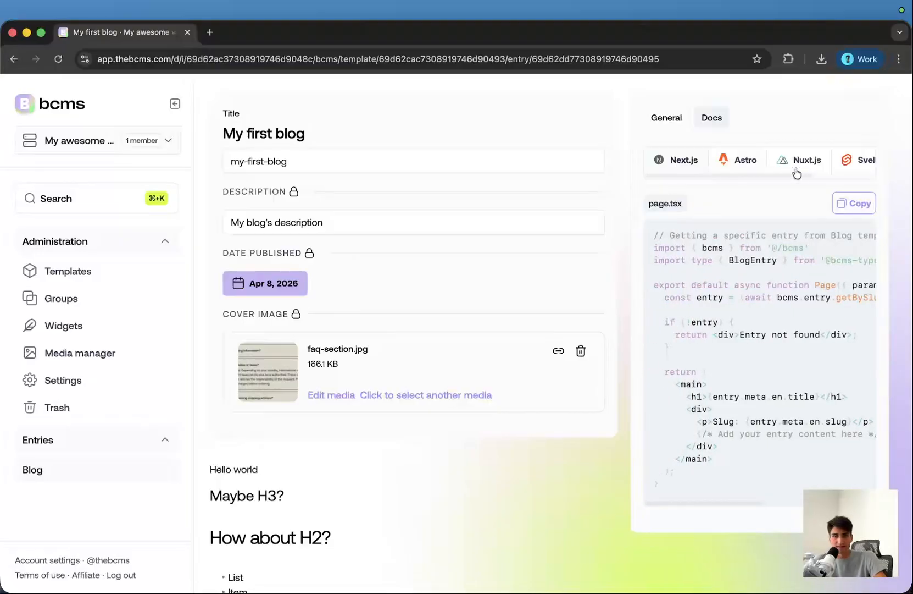
scroll(748, 362, "down", 3)
scroll(744, 385, "up", 3)
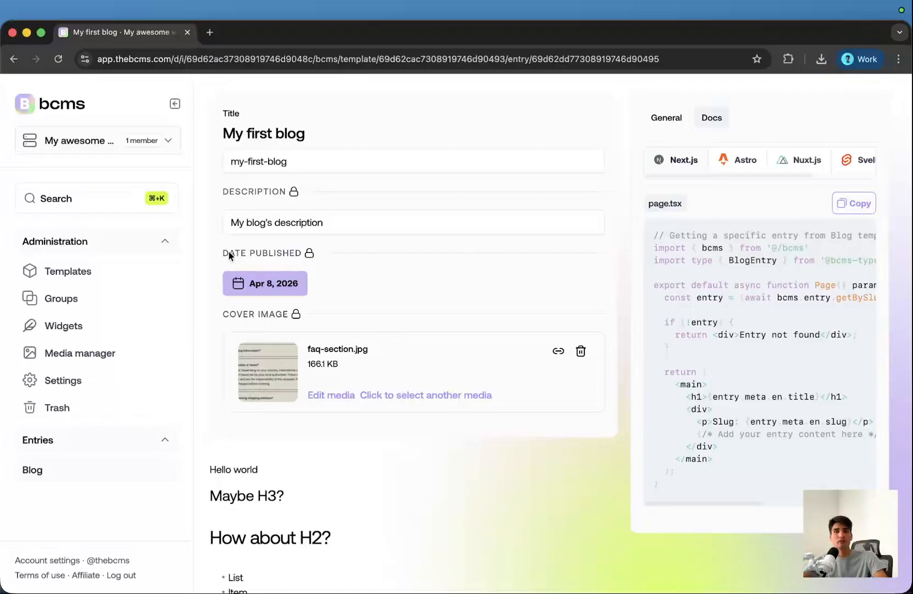
Create a new group labelled "FAQ".
left_click(75, 312)
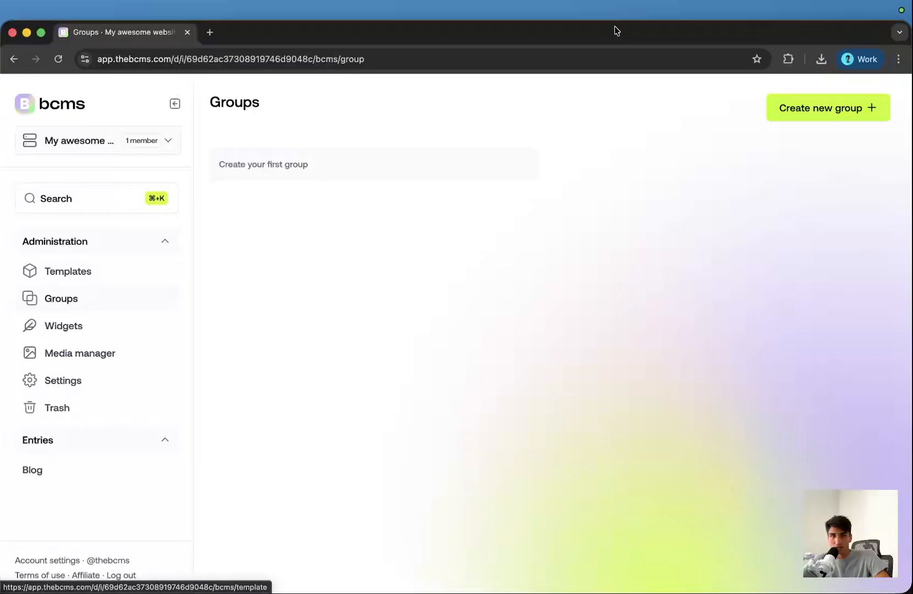
left_click(786, 117)
left_click(487, 282)
type("FAQ")
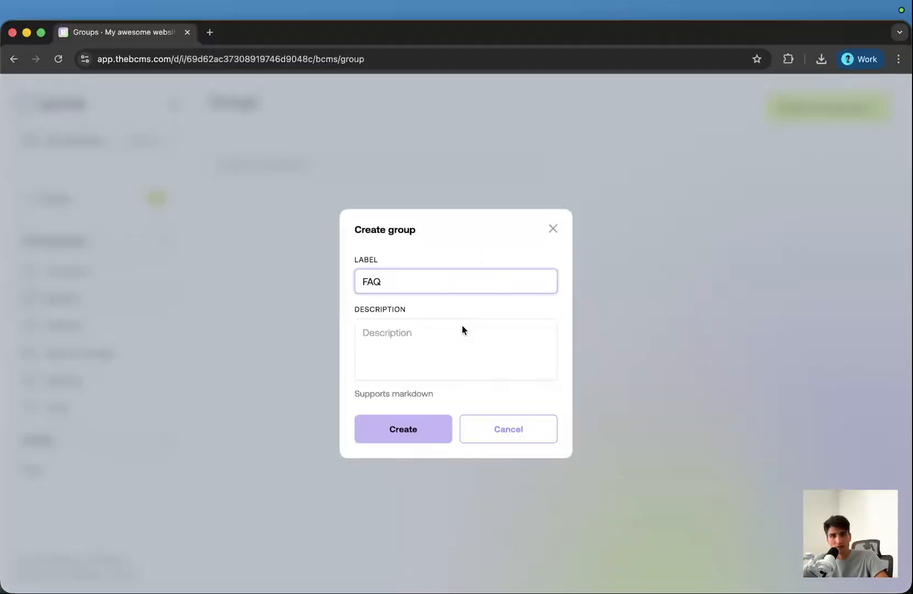
left_click(397, 428)
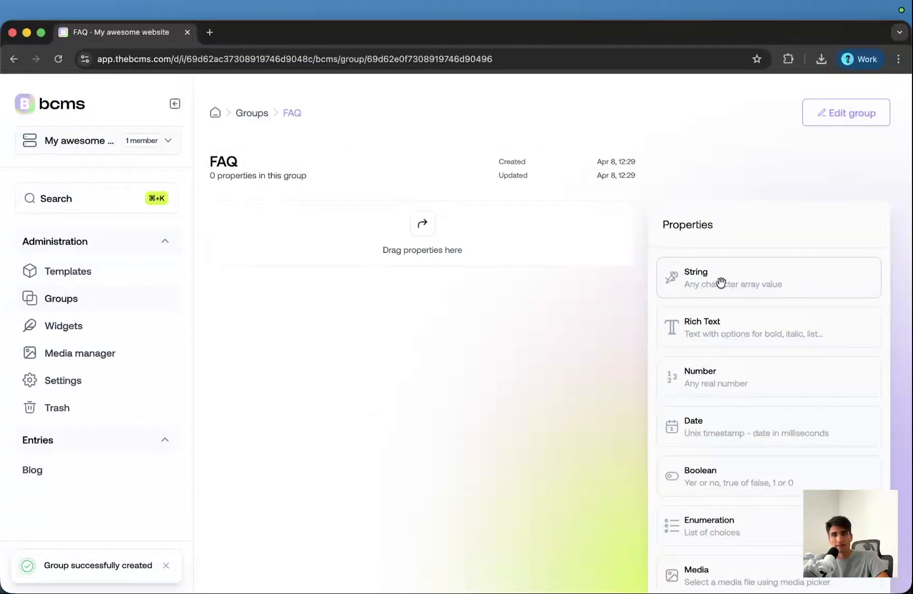
Add a String property labelled "Question" and a Rich Text property labelled "Answer" to the FAQ group.
left_click_drag(769, 284, 497, 234)
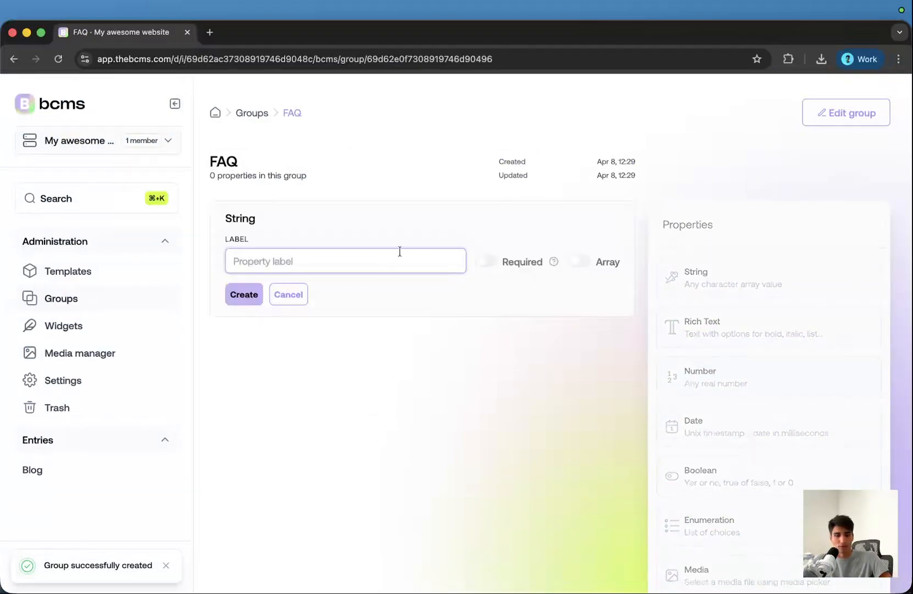
type("Question")
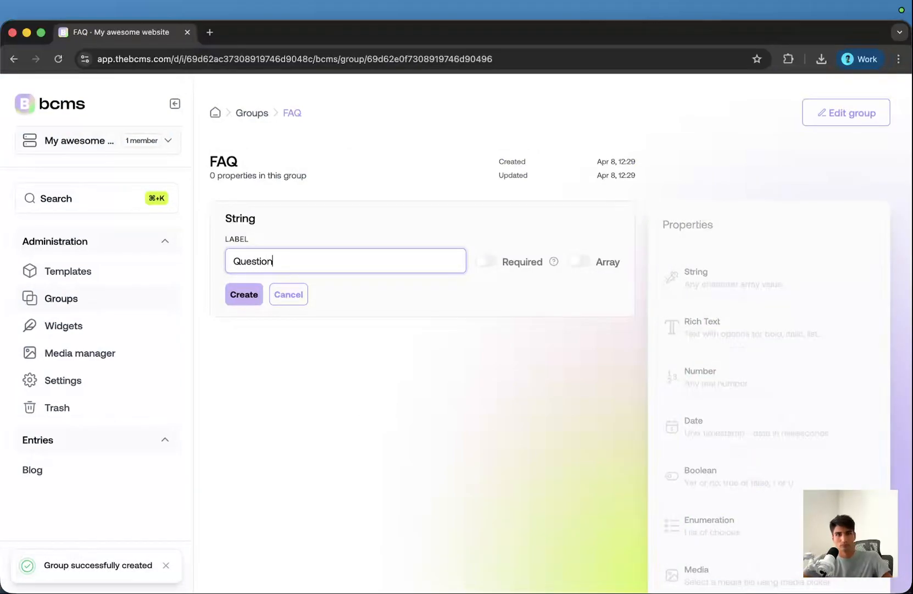
left_click(247, 300)
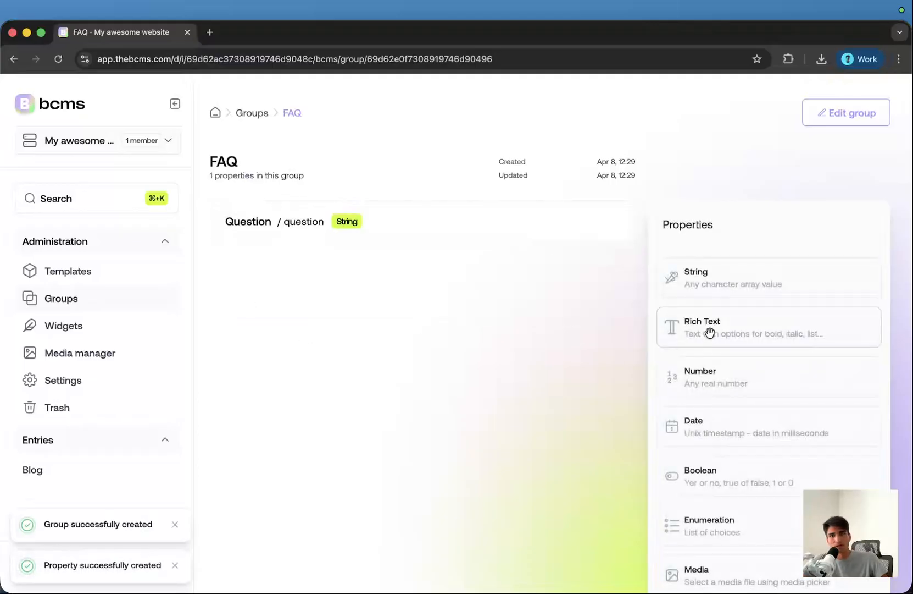
left_click_drag(703, 332, 441, 373)
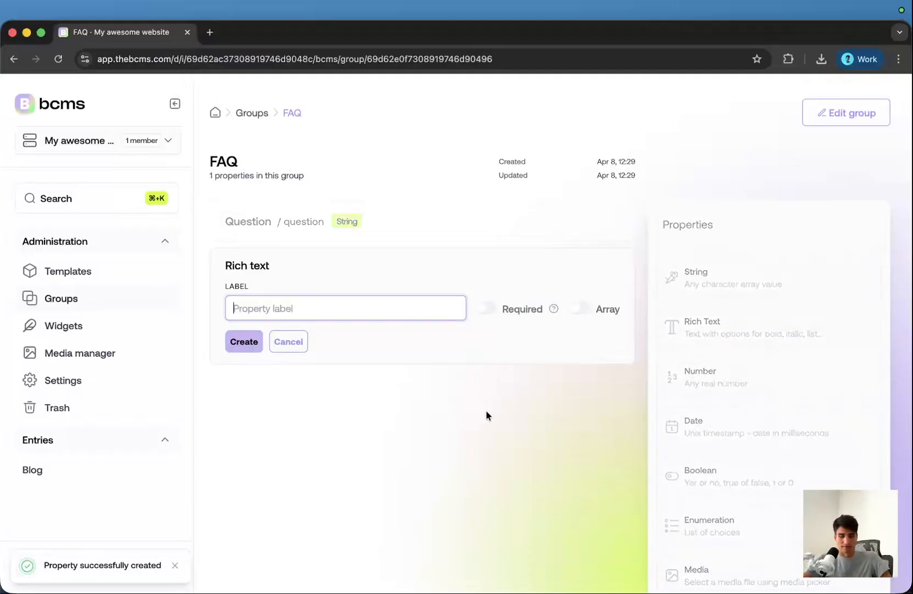
type("Answer")
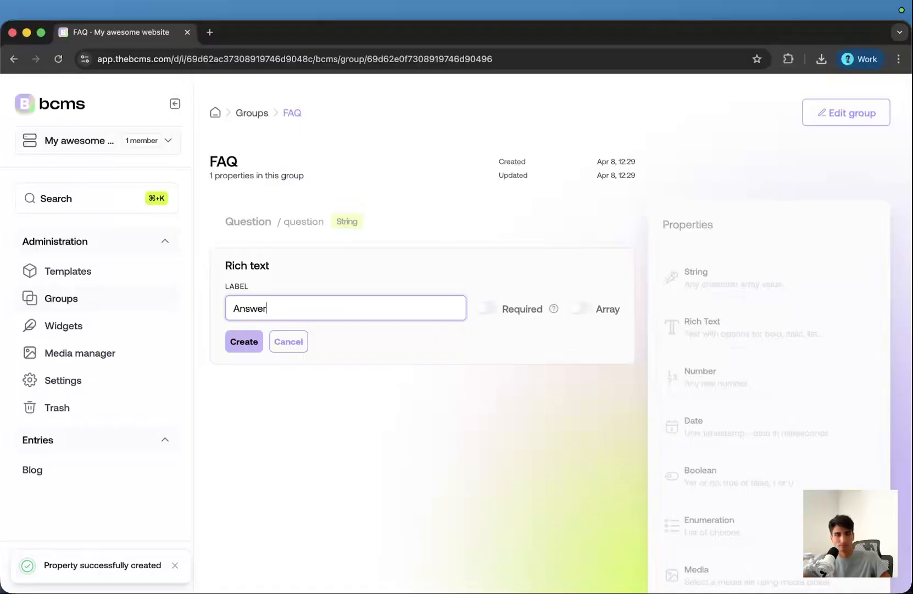
left_click(239, 345)
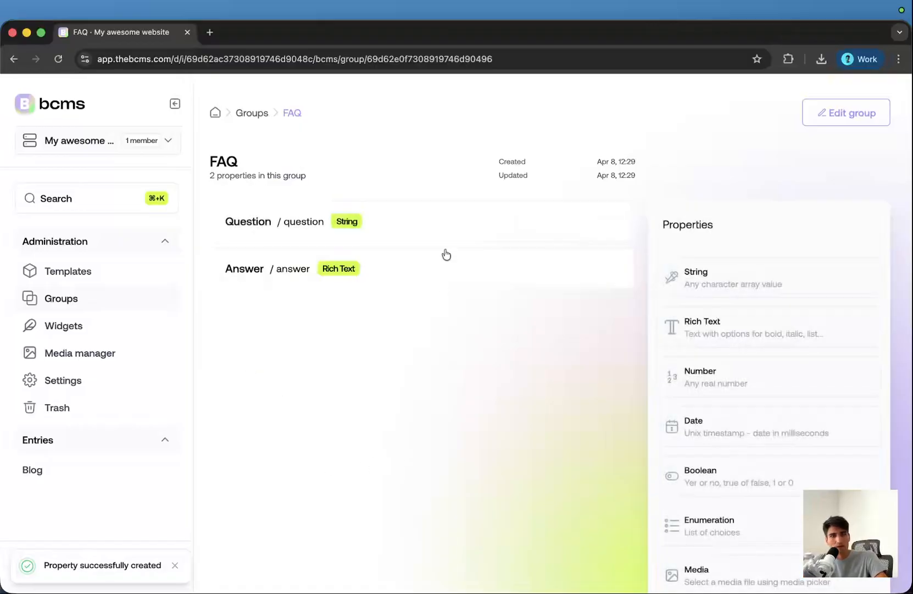
double_click(225, 157)
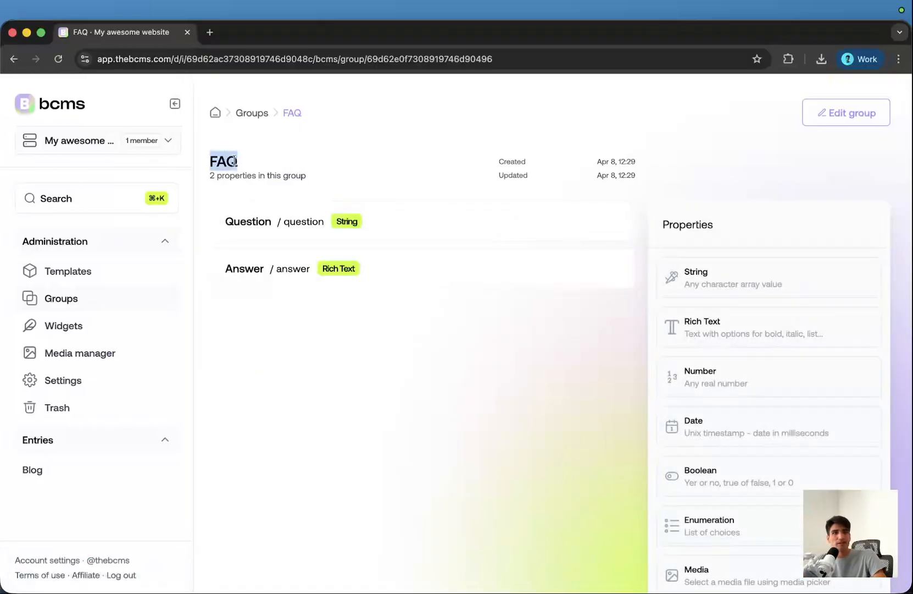
left_click(234, 161)
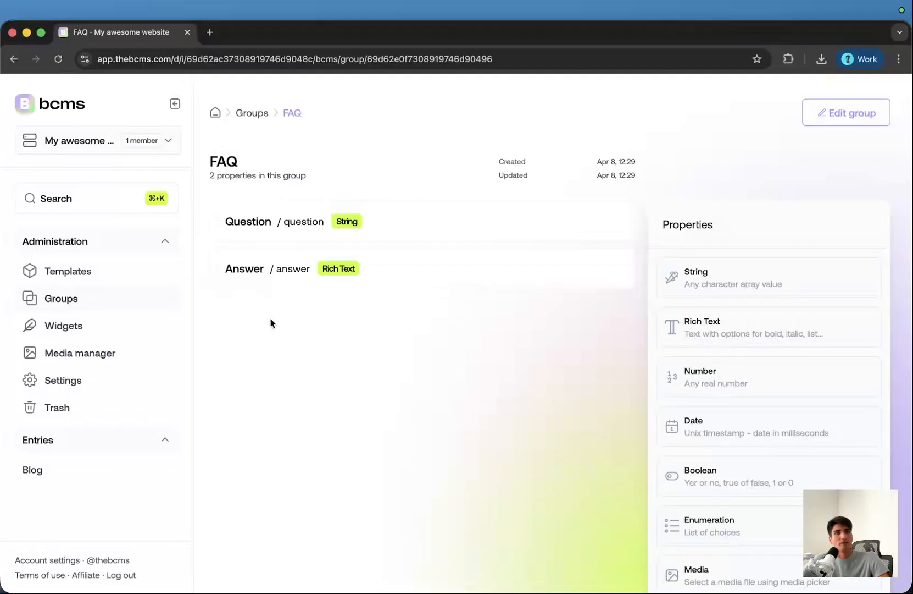
Add a Group Pointer property labelled "FAQ" to the Blog template, set as an array and pointing to the FAQ group.
left_click(73, 271)
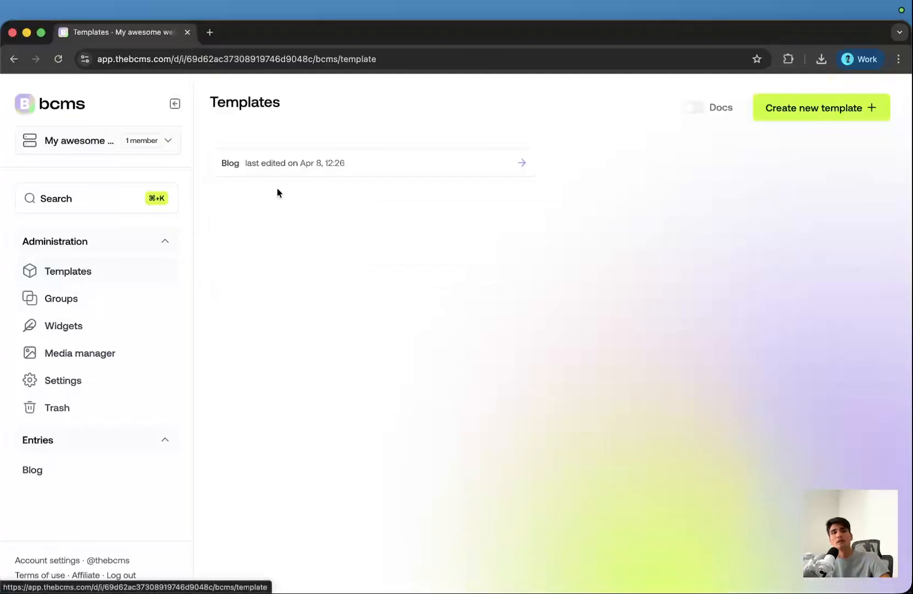
left_click(283, 166)
scroll(343, 305, "down", 3)
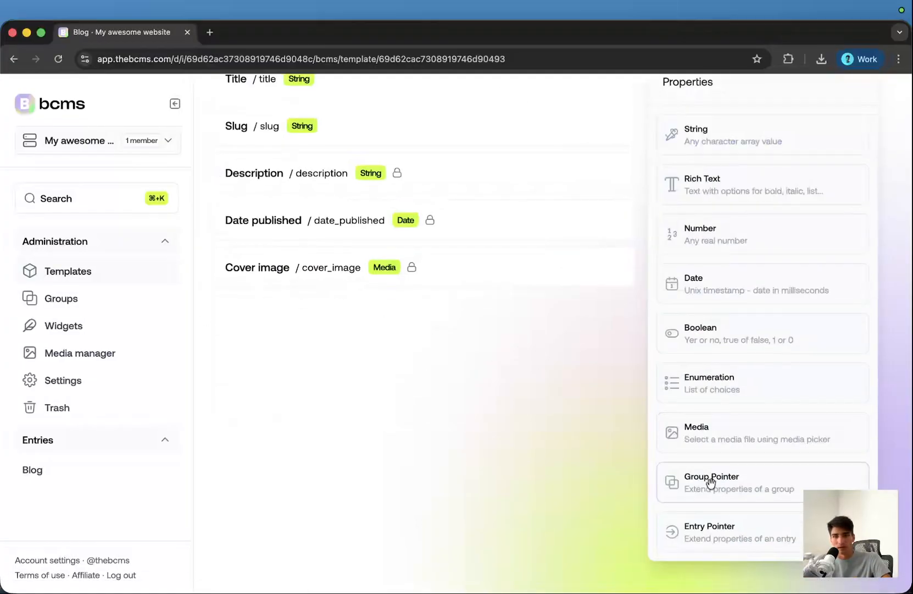
left_click_drag(728, 485, 342, 341)
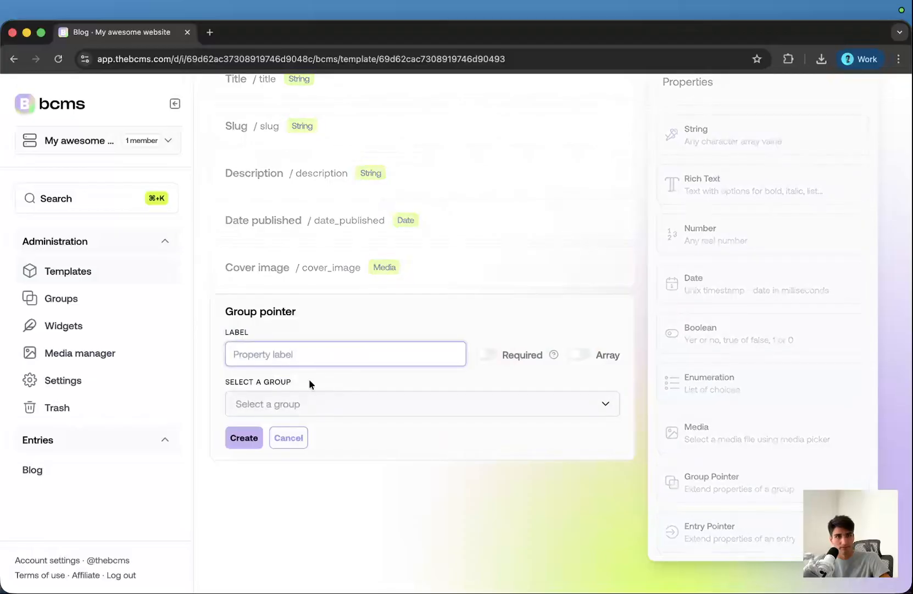
type("FAQ")
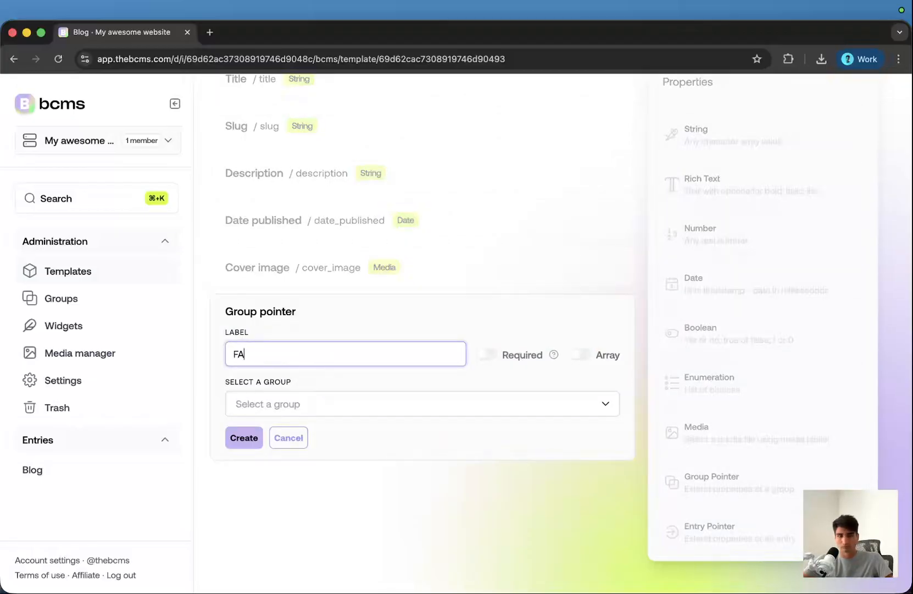
double_click(329, 358)
left_click(365, 323)
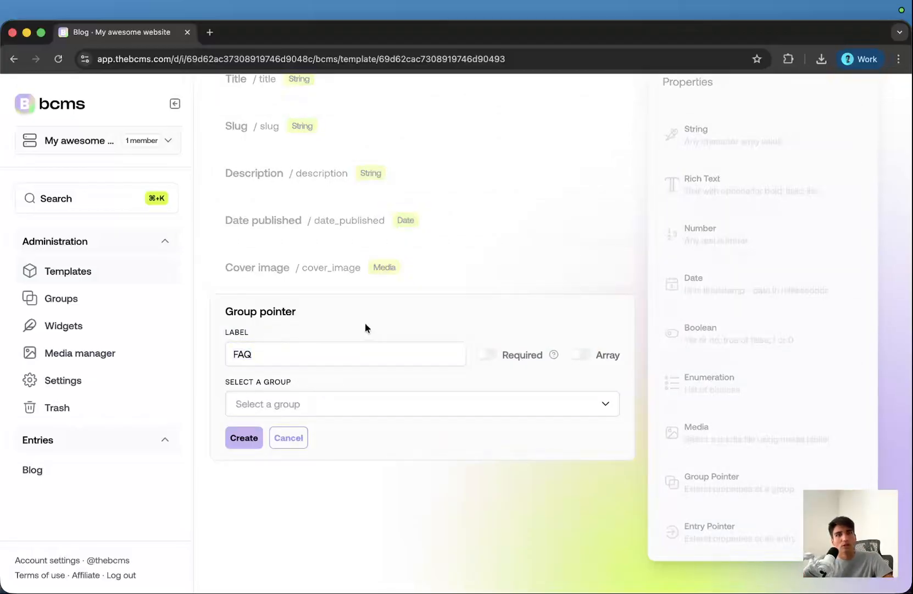
left_click(574, 353)
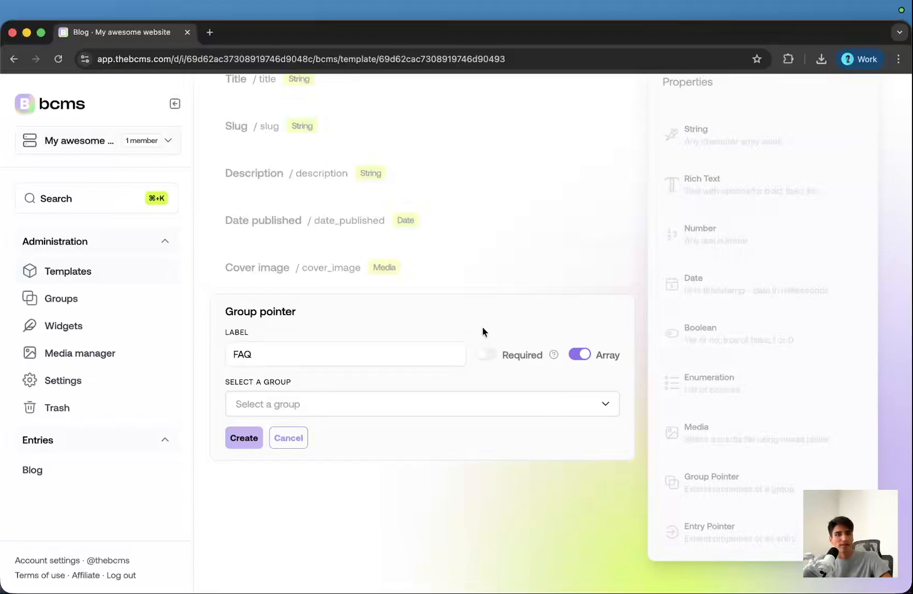
scroll(495, 338, "up", 1)
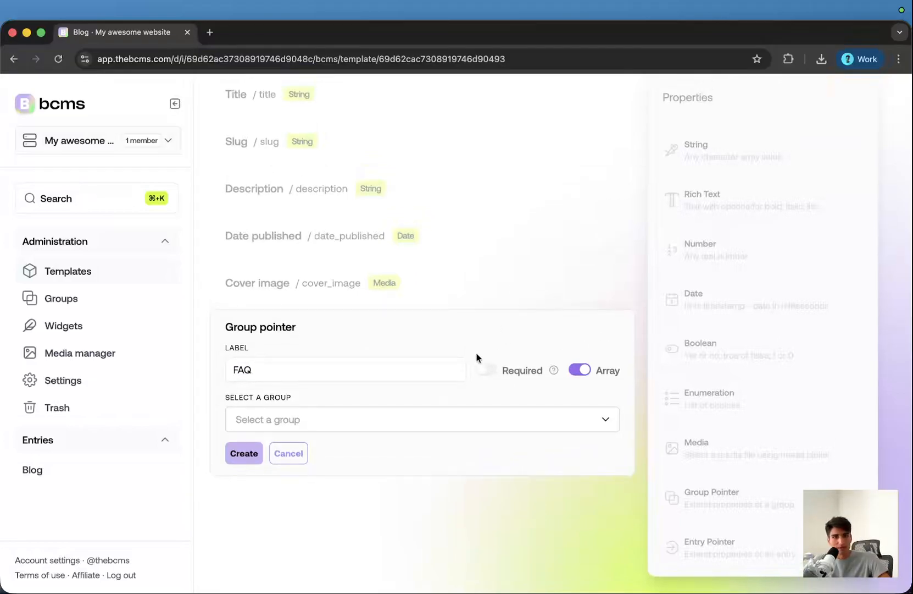
left_click(422, 423)
left_click(347, 442)
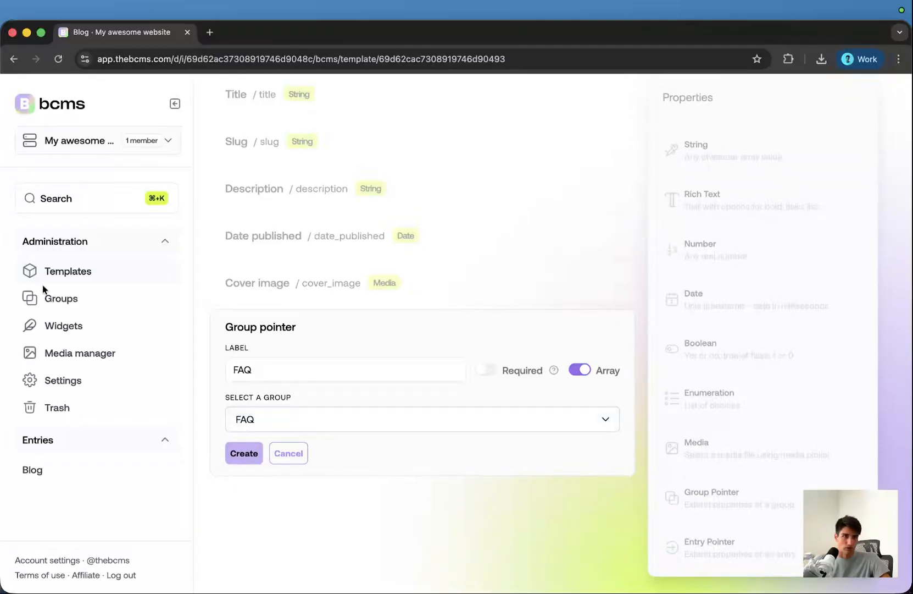
left_click(231, 453)
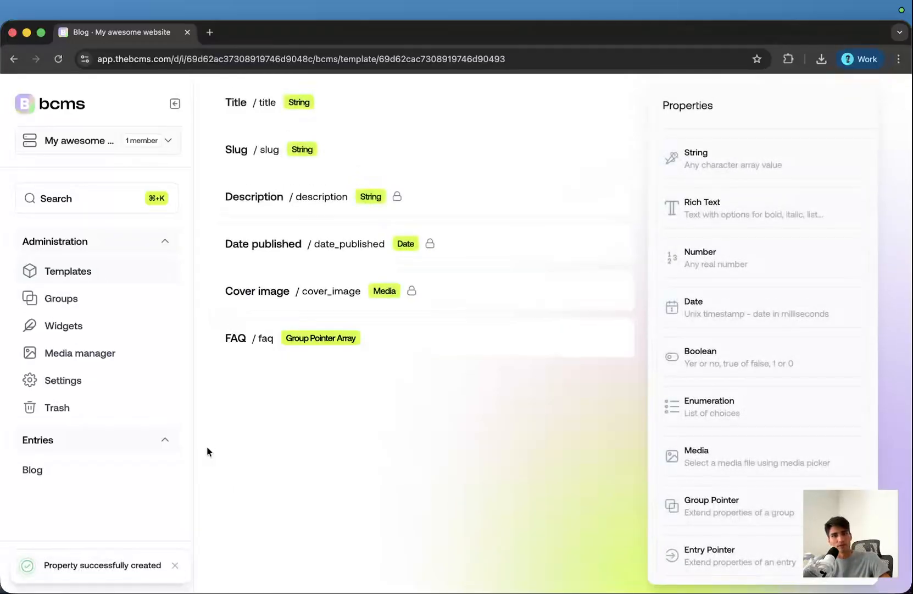
Open the "My first blog" entry and add two FAQ items to it.
left_click(86, 469)
left_click(260, 262)
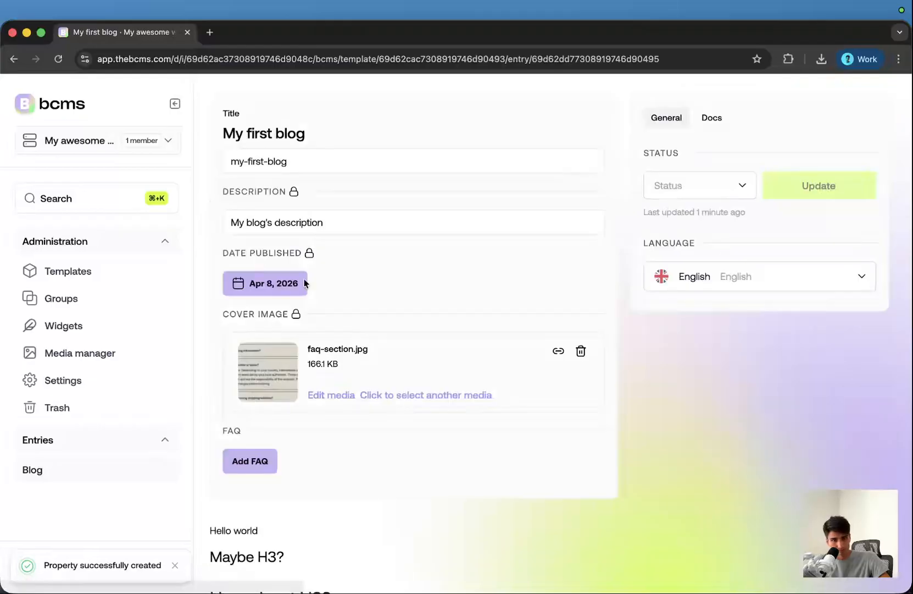
scroll(349, 353, "down", 1)
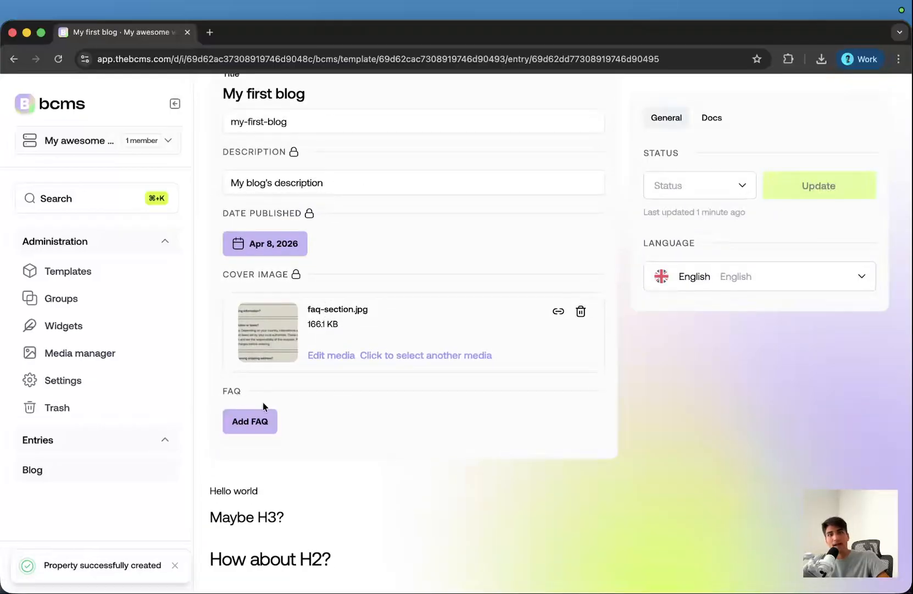
left_click(250, 422)
scroll(443, 407, "down", 1)
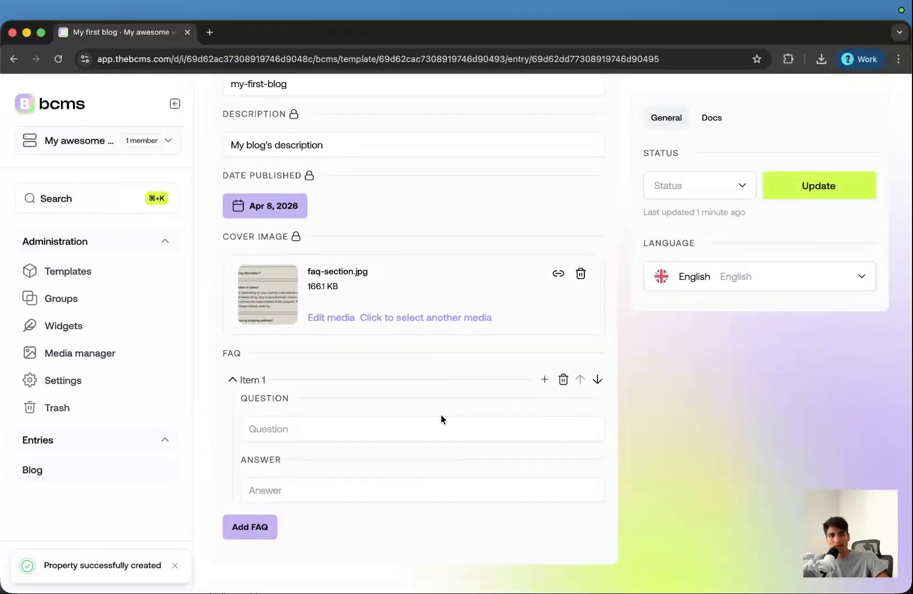
left_click(324, 489)
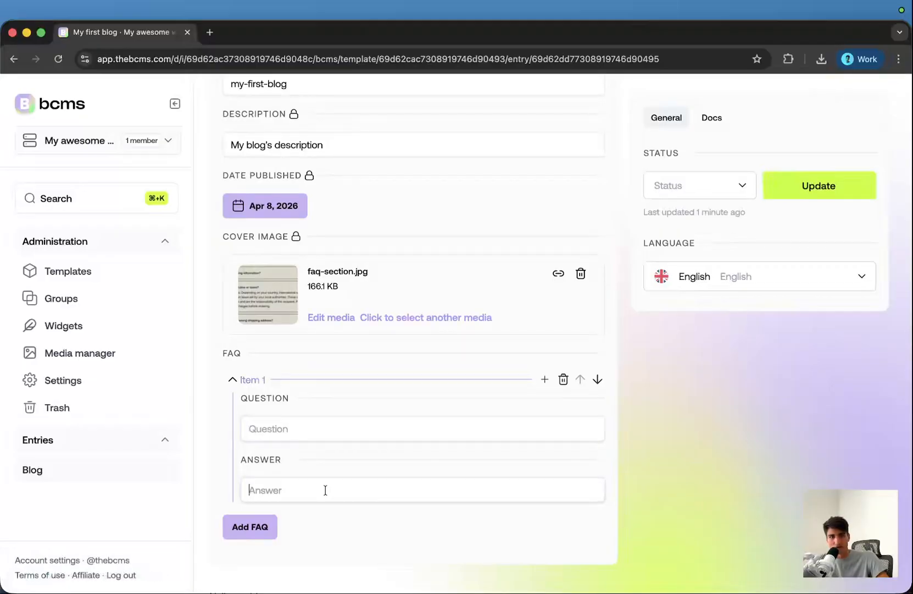
left_click(245, 537)
scroll(259, 466, "down", 3)
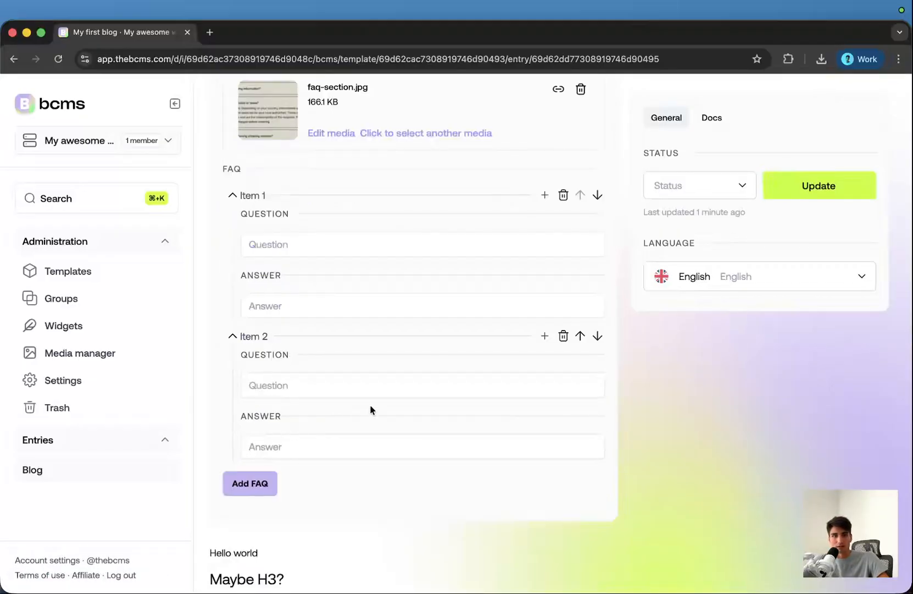
Examine the question and answer fields of both FAQ items.
left_click(326, 384)
left_click(318, 447)
scroll(472, 340, "up", 1)
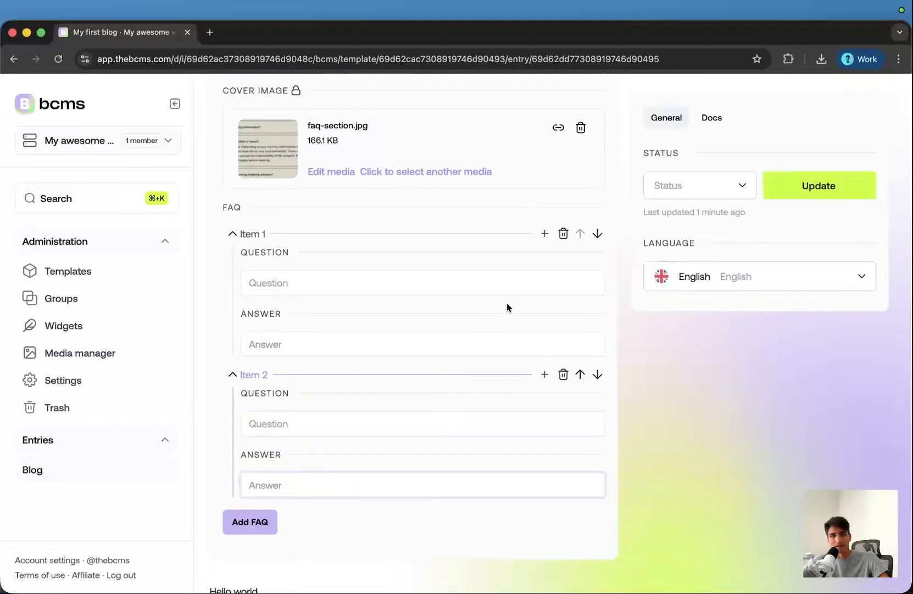
scroll(494, 264, "up", 1)
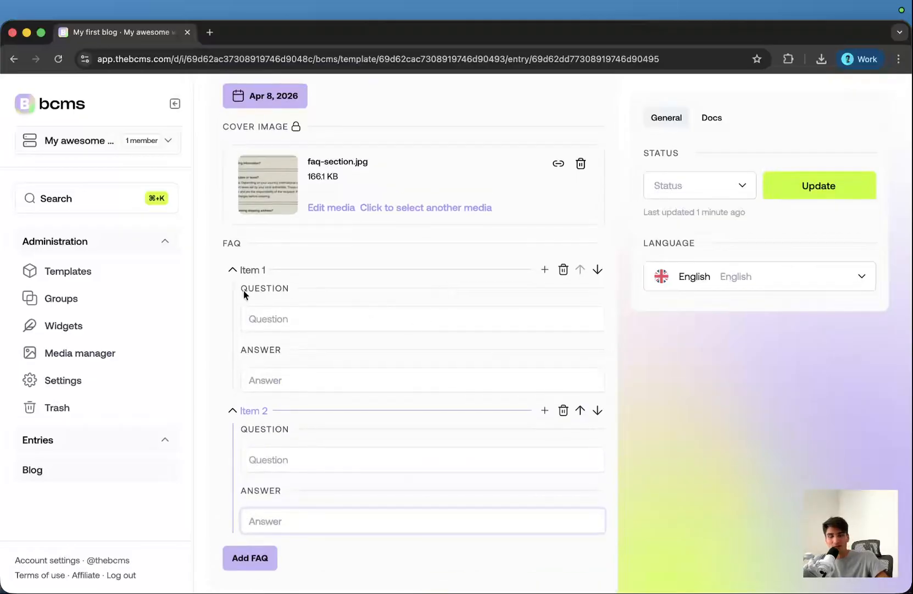
scroll(277, 338, "up", 1)
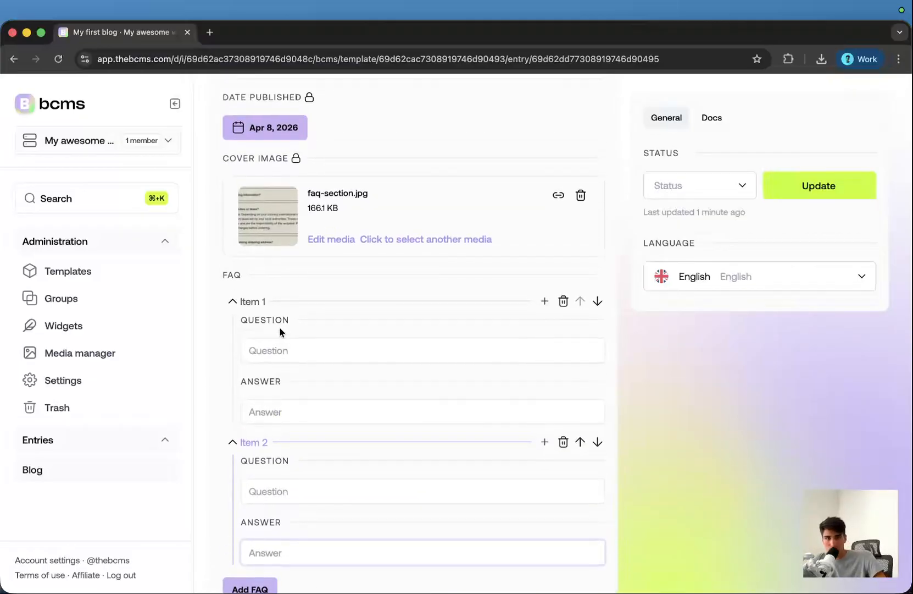
left_click(269, 344)
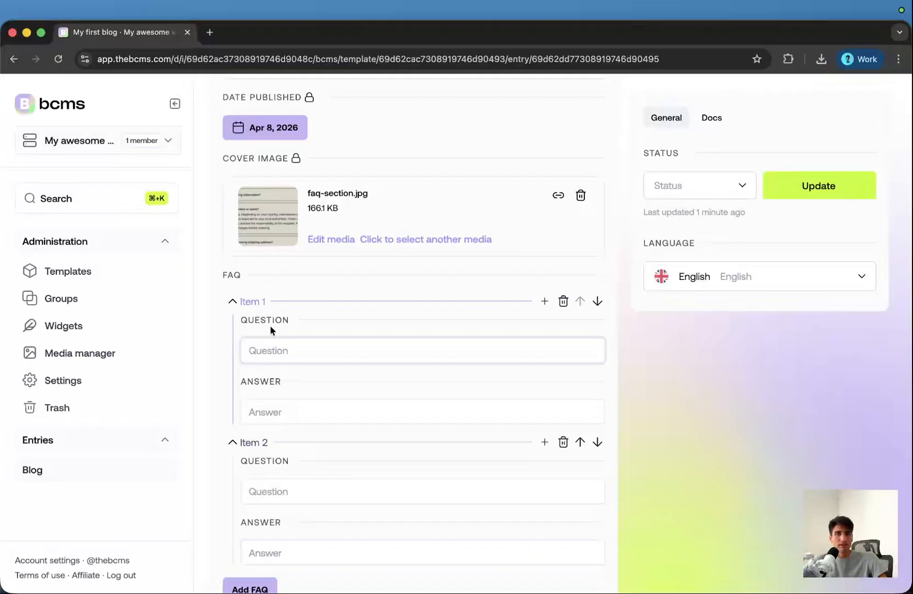
left_click(270, 329)
left_click(272, 351)
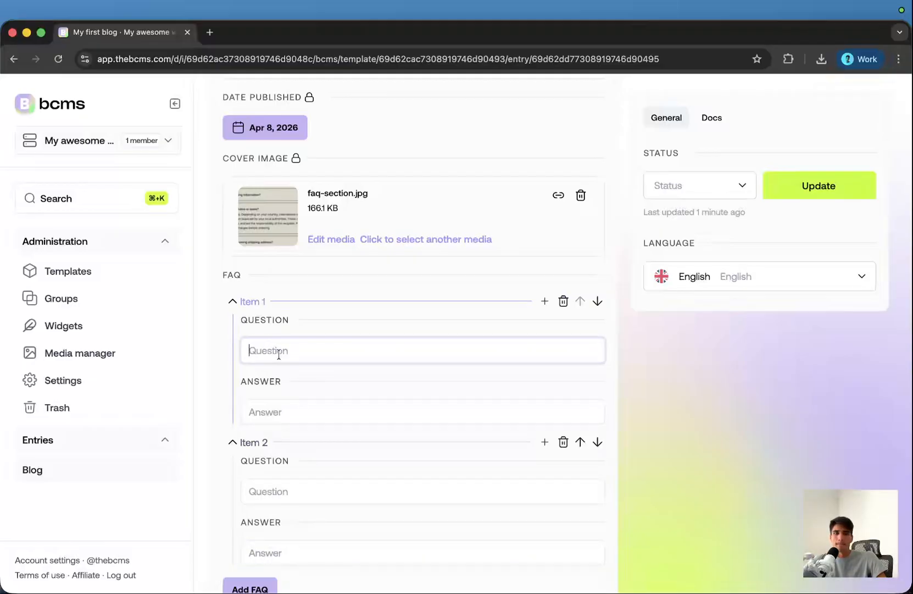
left_click(261, 323)
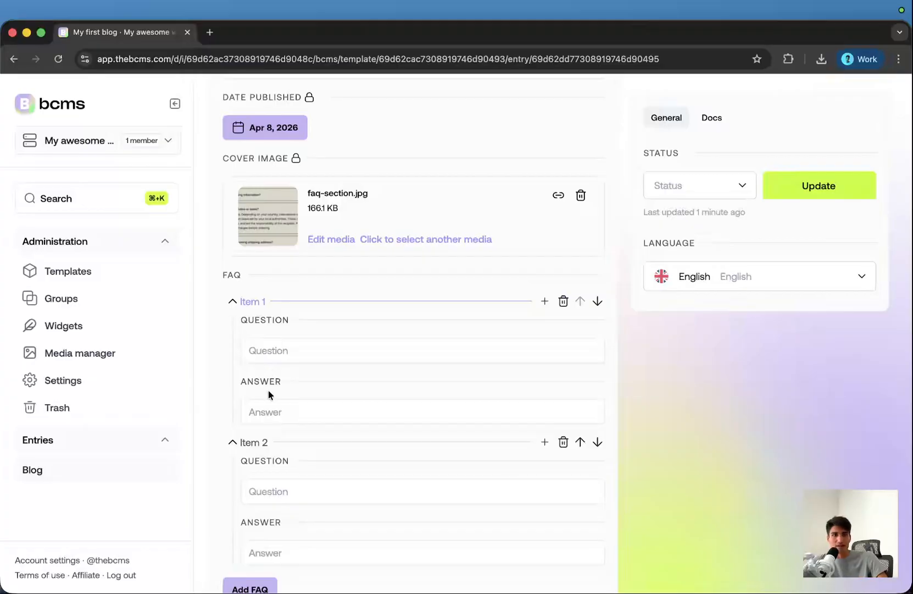
Delete one FAQ item from the entry, add a blank one back and update the entry.
left_click(563, 302)
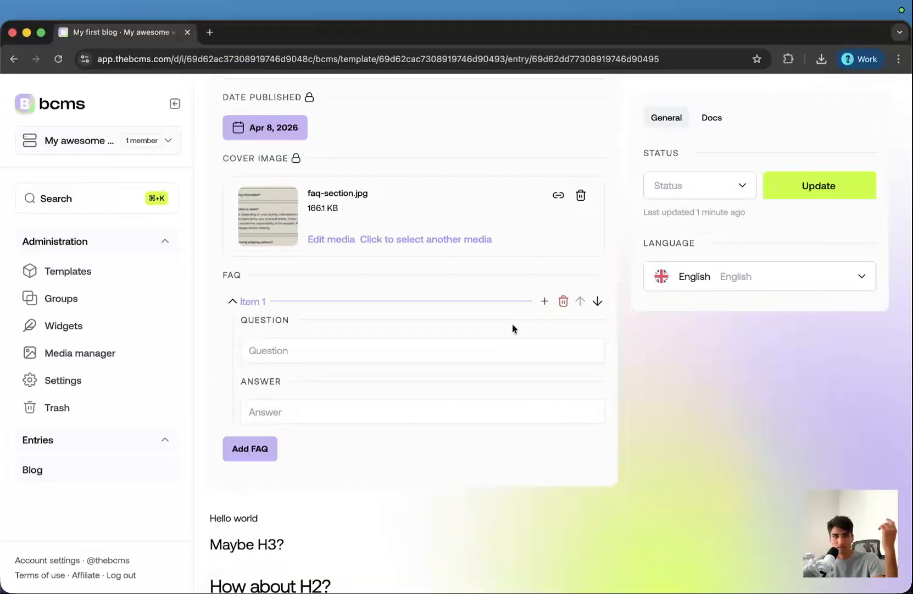
left_click(260, 446)
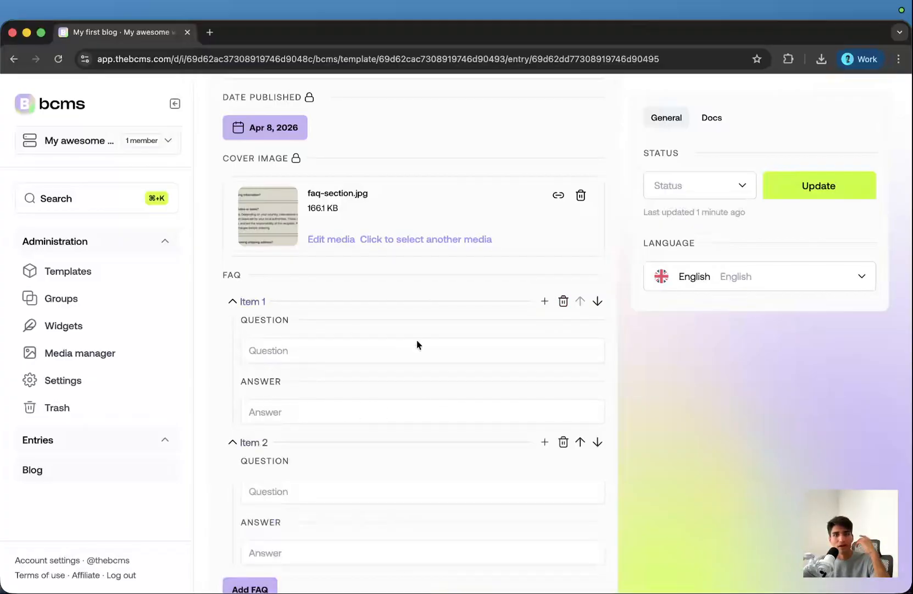
scroll(440, 384, "down", 1)
scroll(471, 422, "up", 5)
left_click(786, 195)
Remove both FAQ items from the blog entry and save the update.
scroll(566, 353, "down", 5)
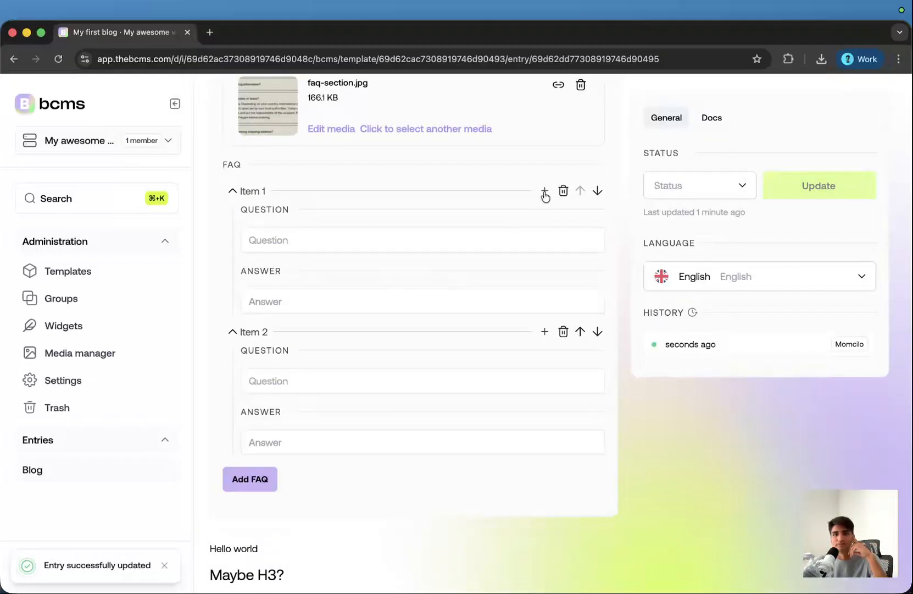
left_click(562, 190)
left_click(561, 192)
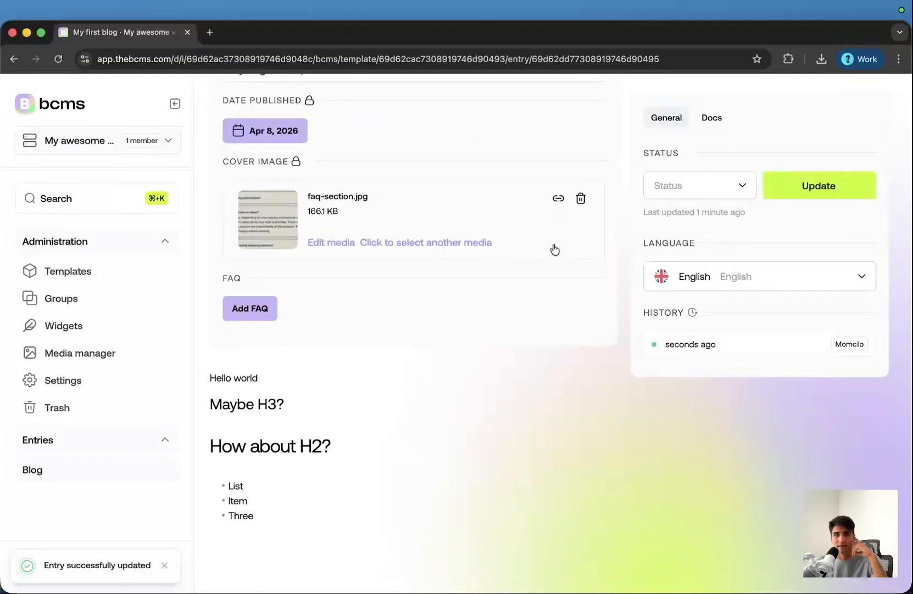
left_click(808, 197)
Make both the Question and Answer properties of the FAQ group required.
left_click(71, 297)
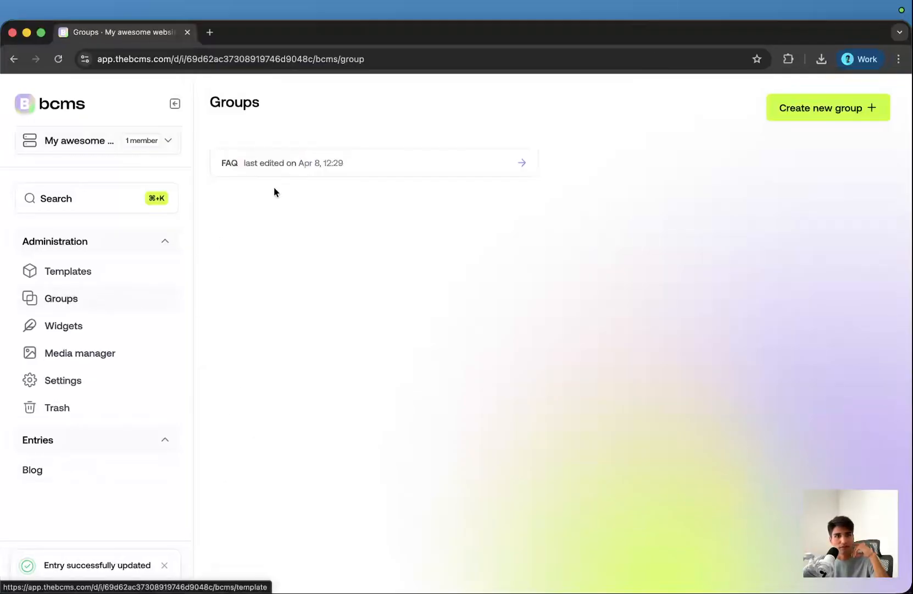
left_click(264, 161)
left_click(376, 264)
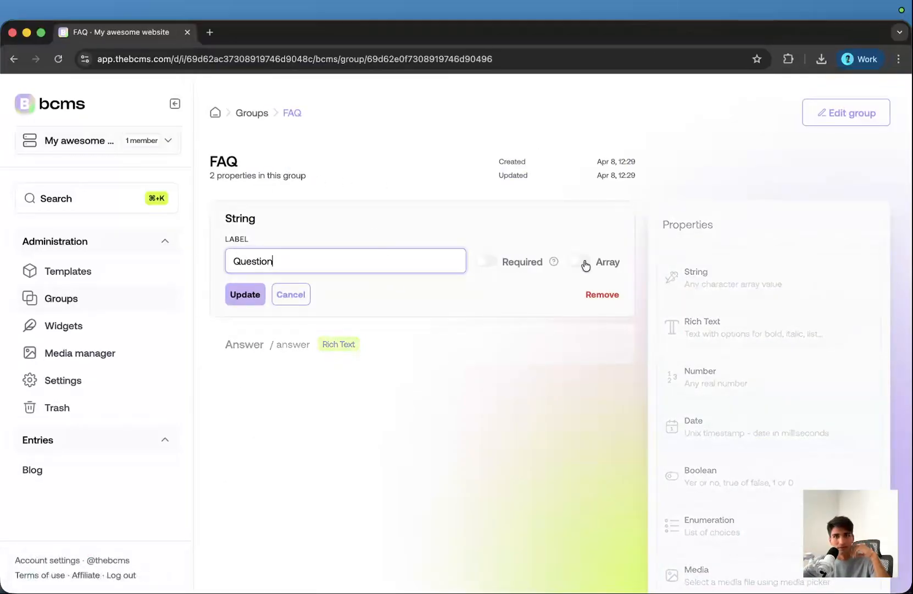
left_click(494, 262)
left_click(242, 292)
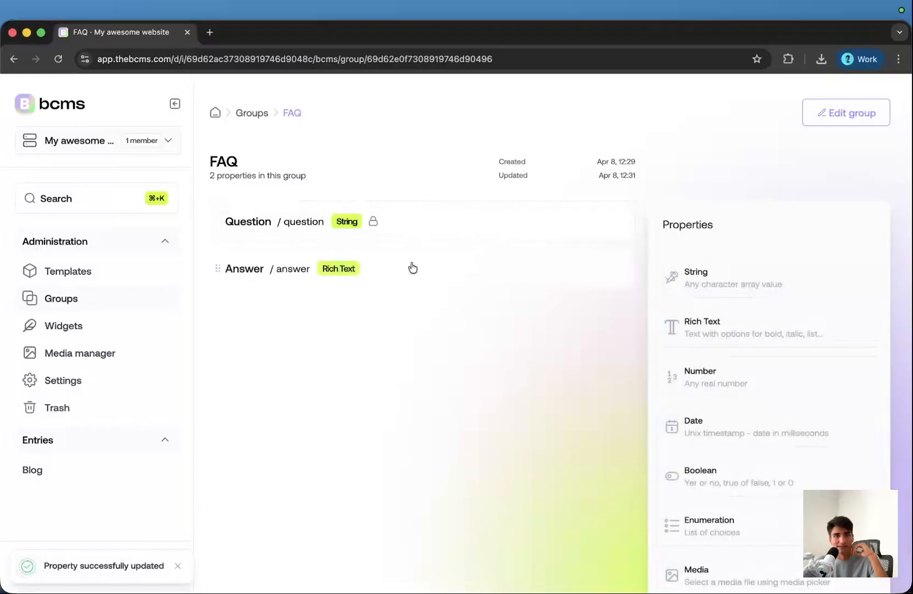
left_click(410, 267)
left_click(488, 310)
left_click(246, 341)
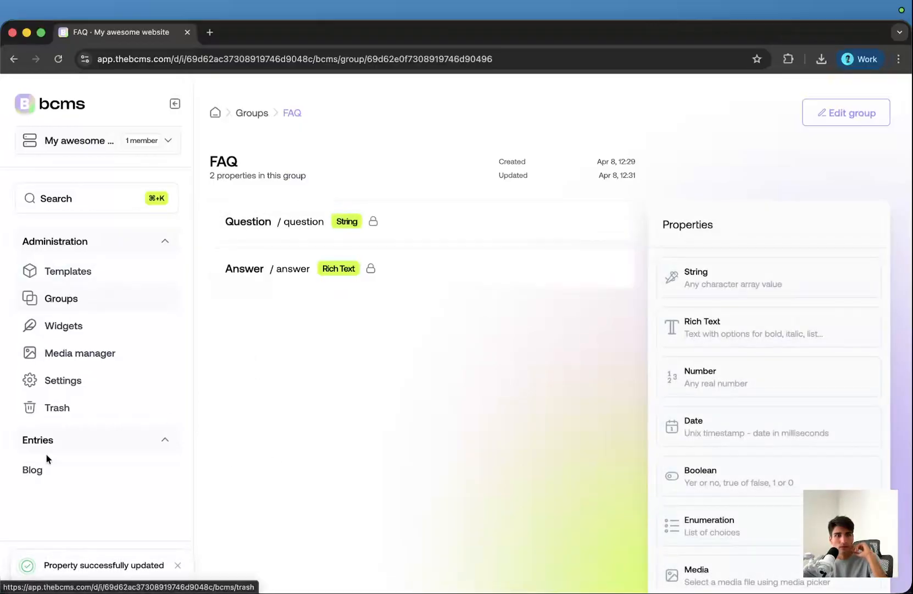
Add one FAQ item to the "My first blog" entry and try to update it with the question and answer empty.
left_click(49, 471)
left_click(317, 237)
scroll(462, 355, "down", 1)
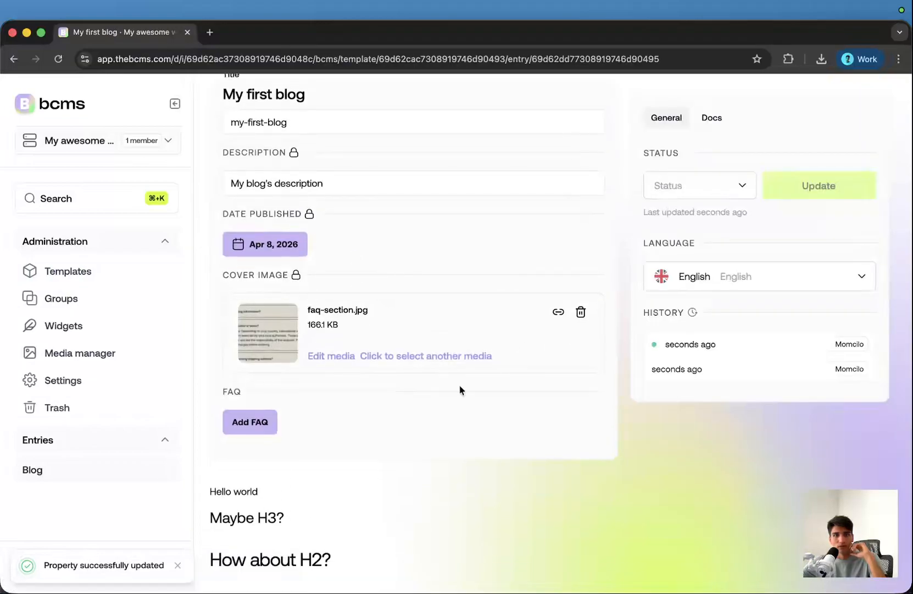
left_click(242, 423)
scroll(294, 442, "down", 3)
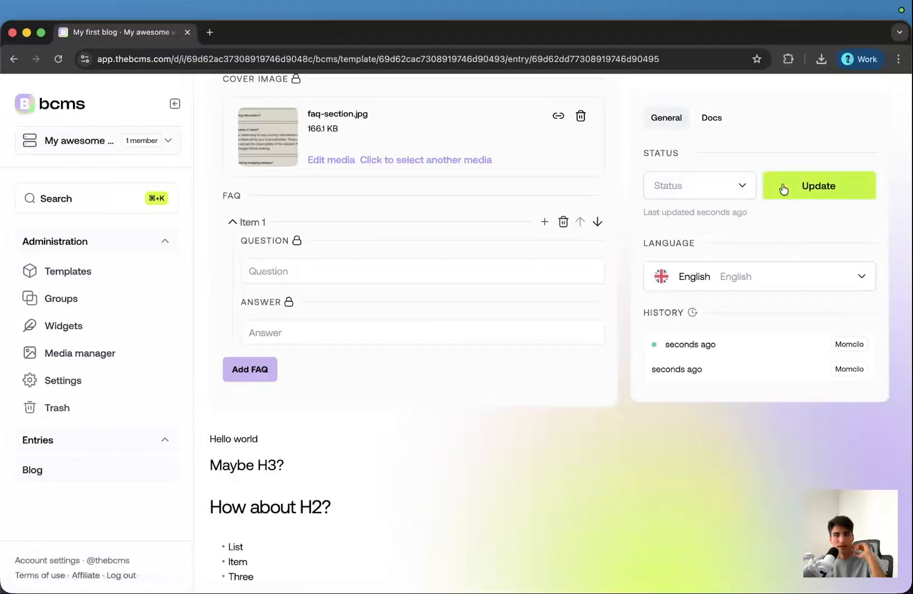
left_click(819, 186)
Fill in the FAQ item with the question "My question" and the answer "My answer".
left_click(391, 269)
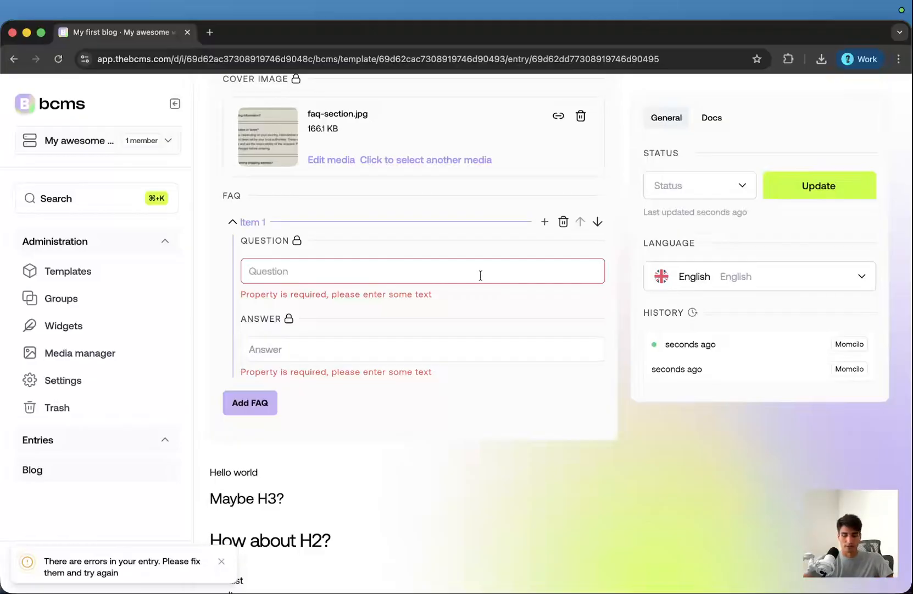
type("My question")
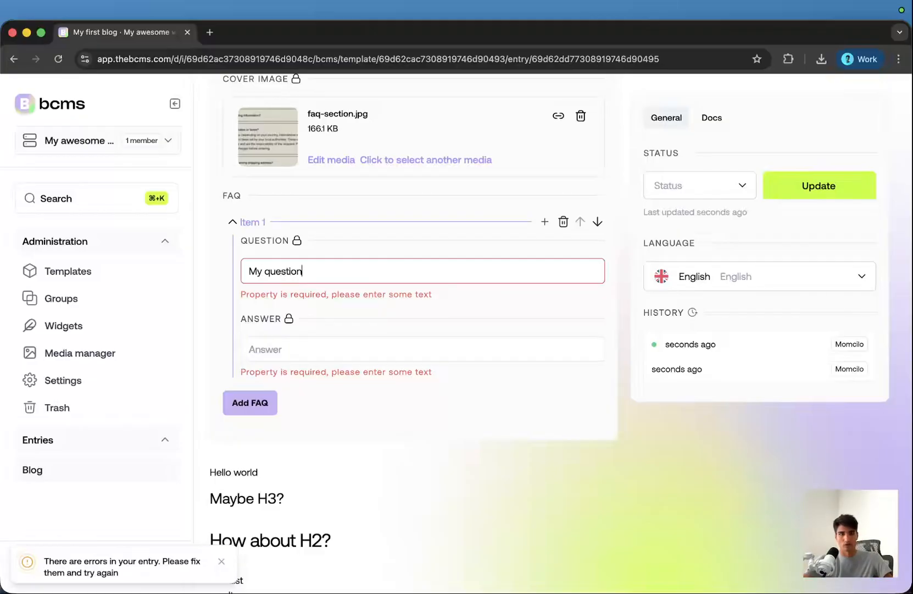
key("Tab")
type("My answer")
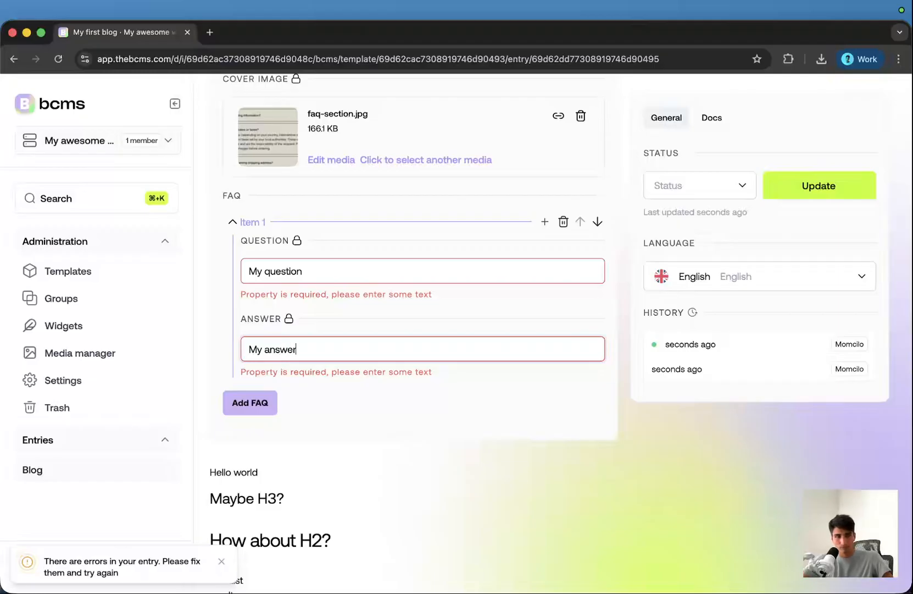
Select the FAQ answer text and the Description text to compare the formatting options each field offers.
double_click(277, 350)
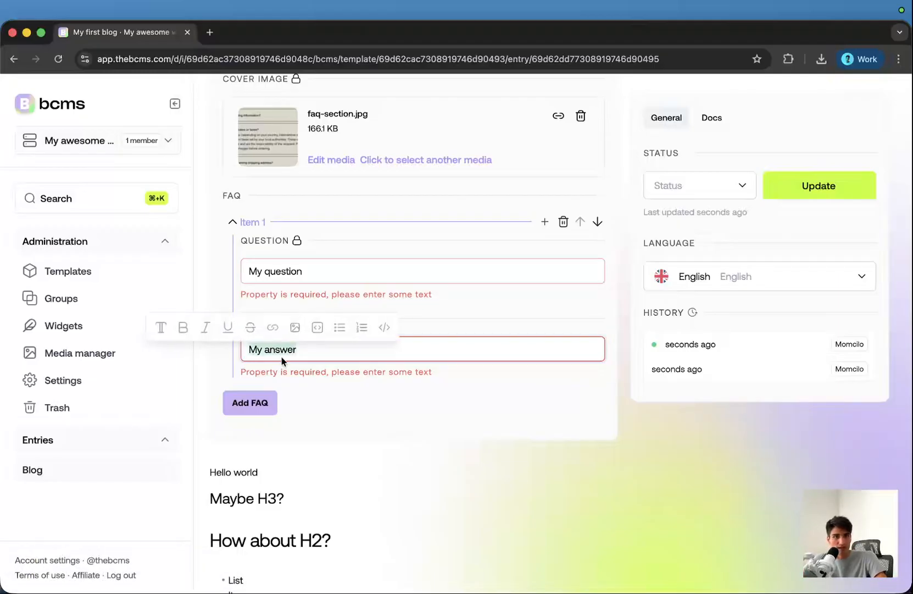
scroll(375, 350, "up", 4)
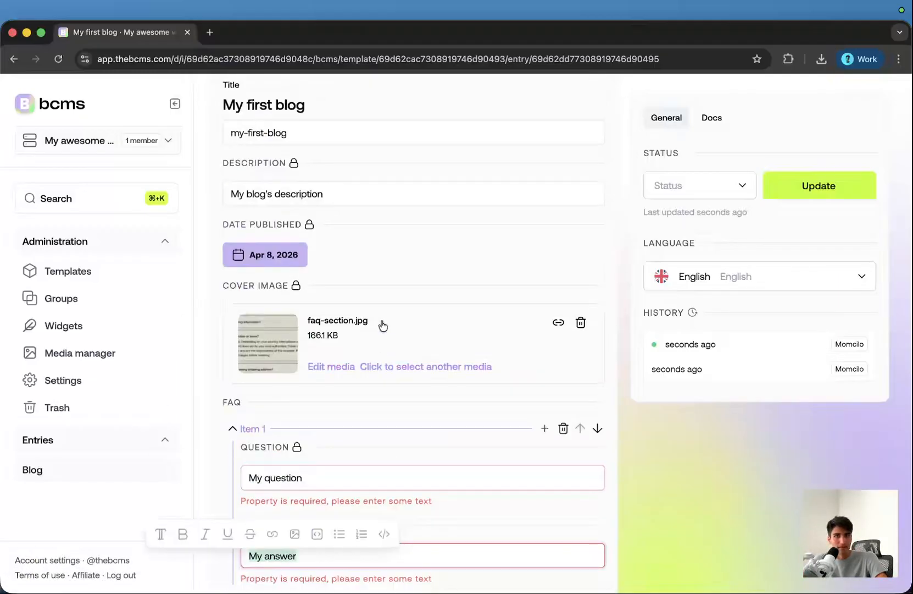
triple_click(312, 194)
triple_click(282, 193)
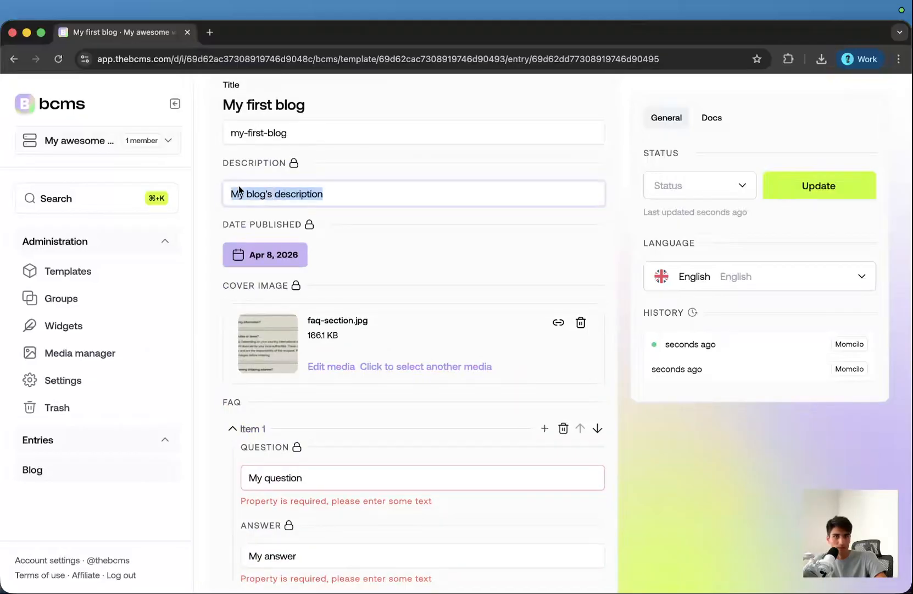
left_click(306, 207)
triple_click(295, 192)
left_click(320, 192)
scroll(392, 240, "down", 1)
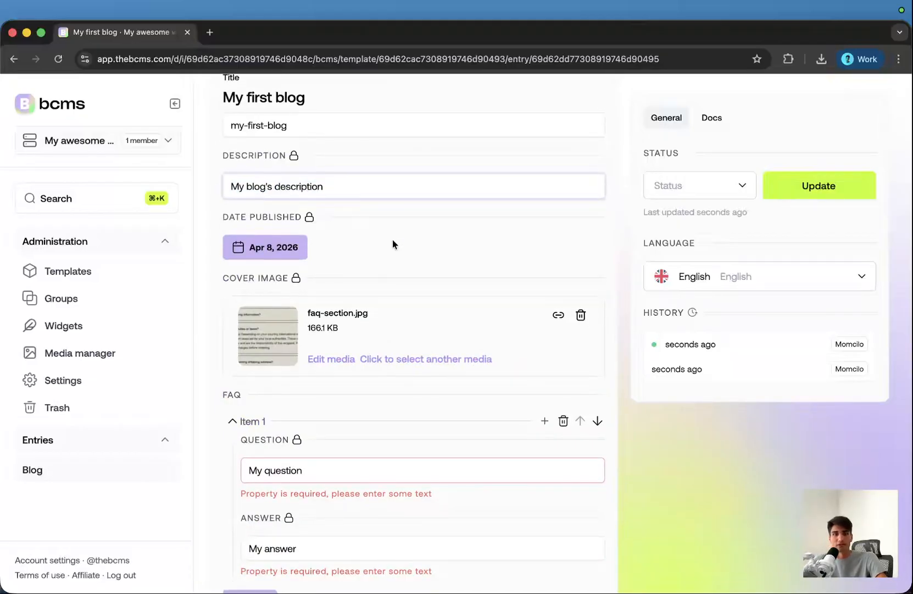
scroll(393, 244, "down", 3)
scroll(524, 282, "up", 3)
Update the blog entry with the filled FAQ item and collapse that item.
left_click(797, 192)
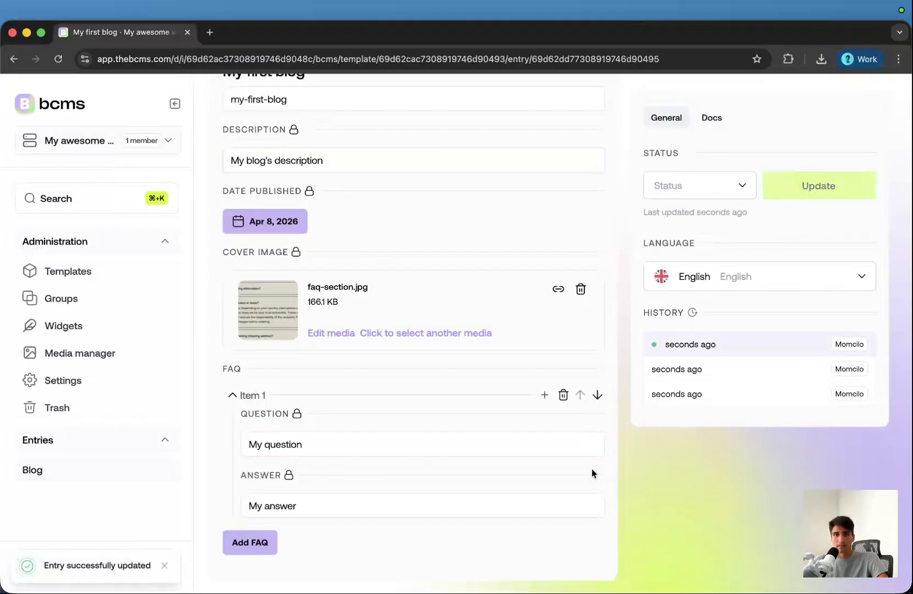
scroll(408, 428, "down", 4)
scroll(517, 276, "up", 1)
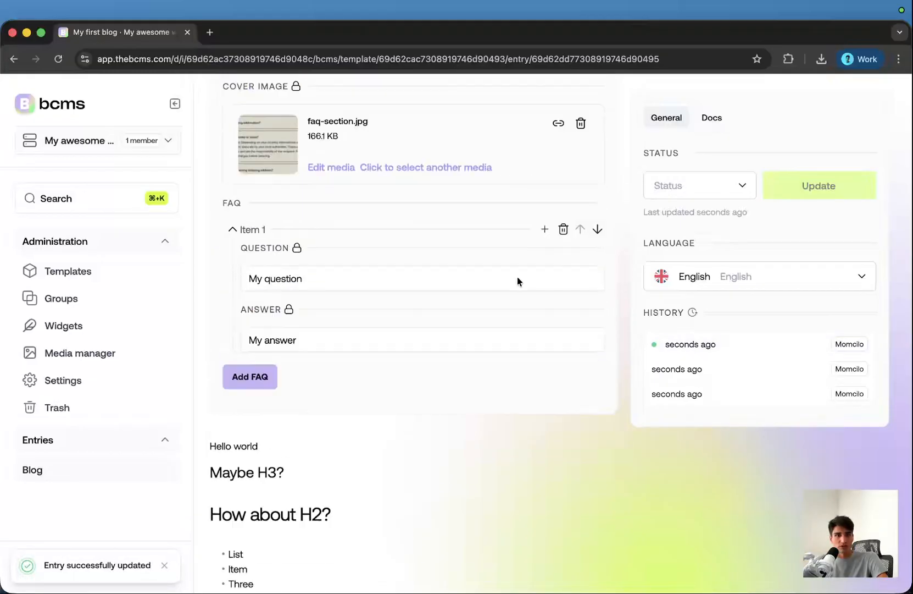
scroll(517, 275, "up", 4)
left_click(233, 459)
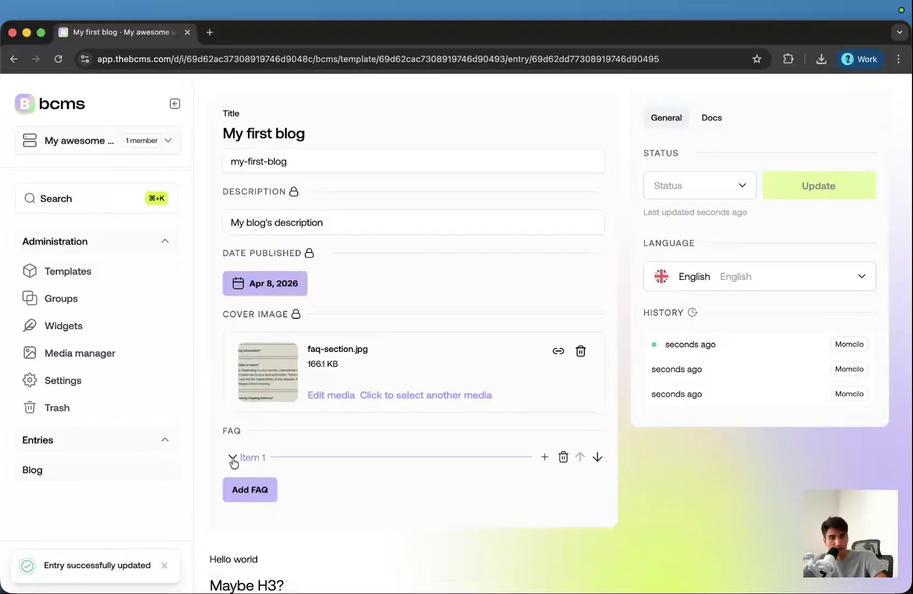
Examine the entry's FAQ section and the content body beneath it.
scroll(418, 453, "down", 1)
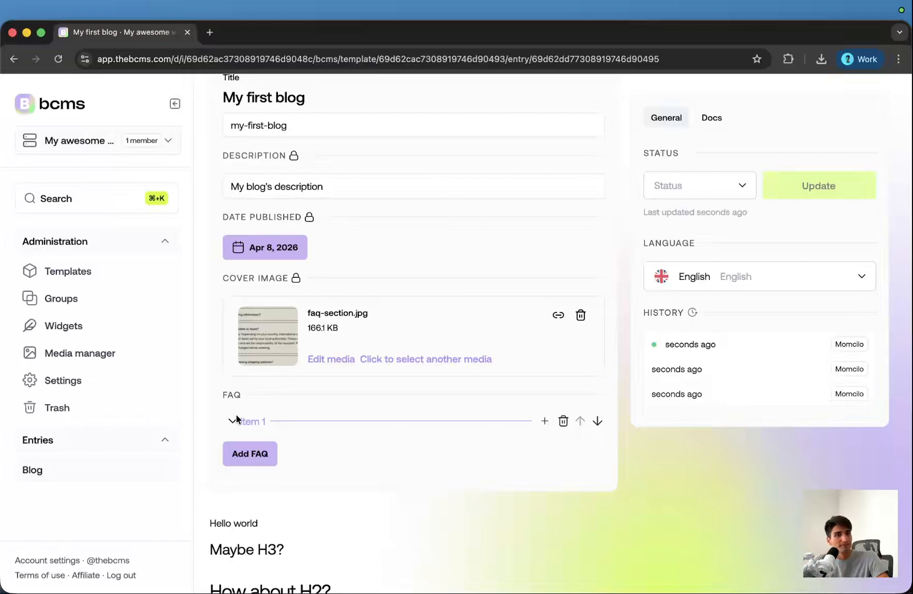
scroll(326, 357, "down", 1)
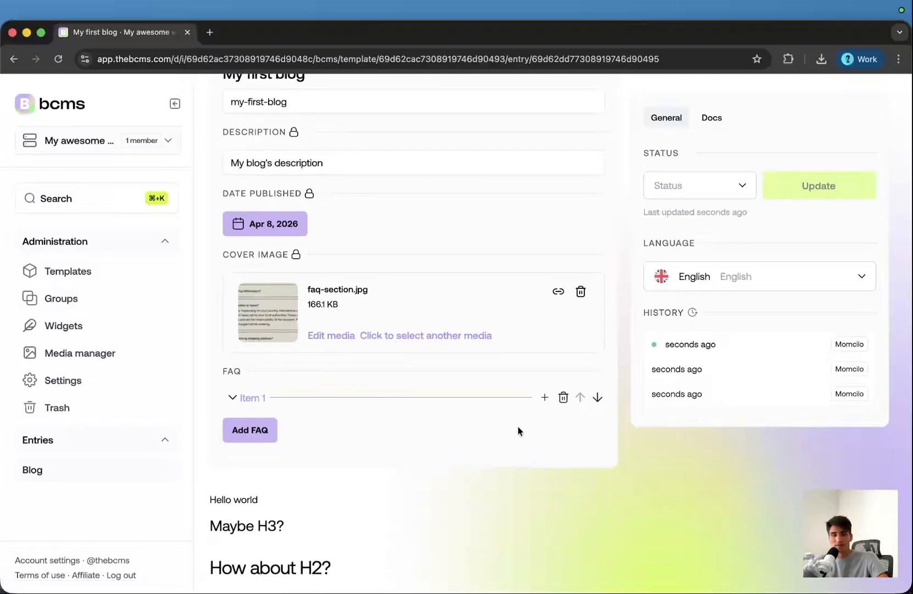
scroll(519, 426, "down", 1)
scroll(616, 408, "down", 4)
left_click(616, 408)
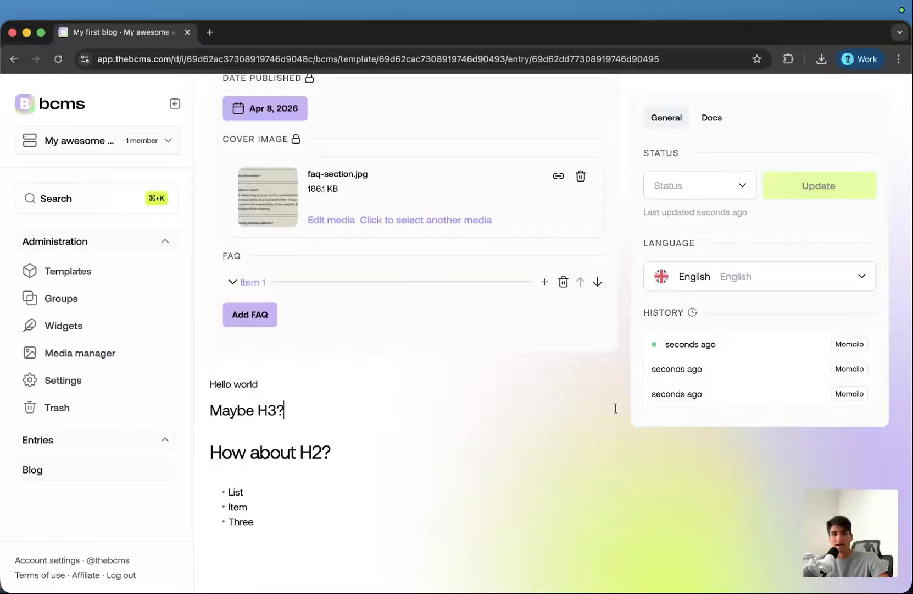
scroll(621, 413, "down", 1)
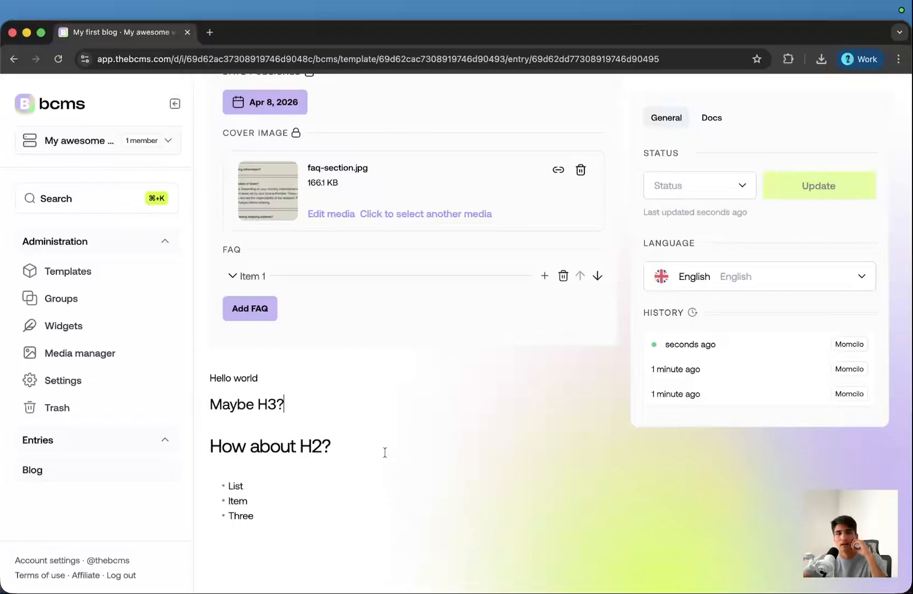
scroll(319, 305, "up", 1)
scroll(316, 315, "down", 1)
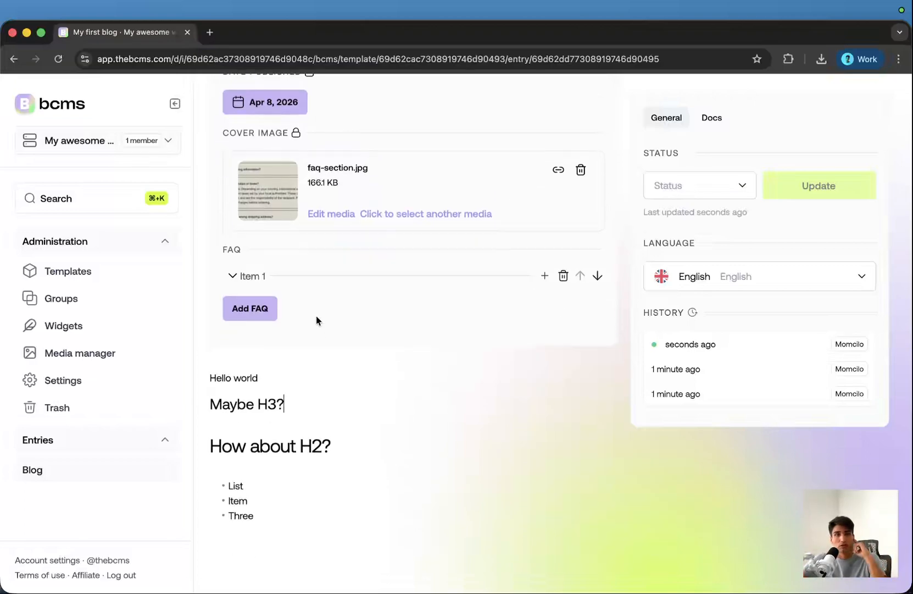
scroll(317, 320, "up", 1)
scroll(316, 320, "up", 1)
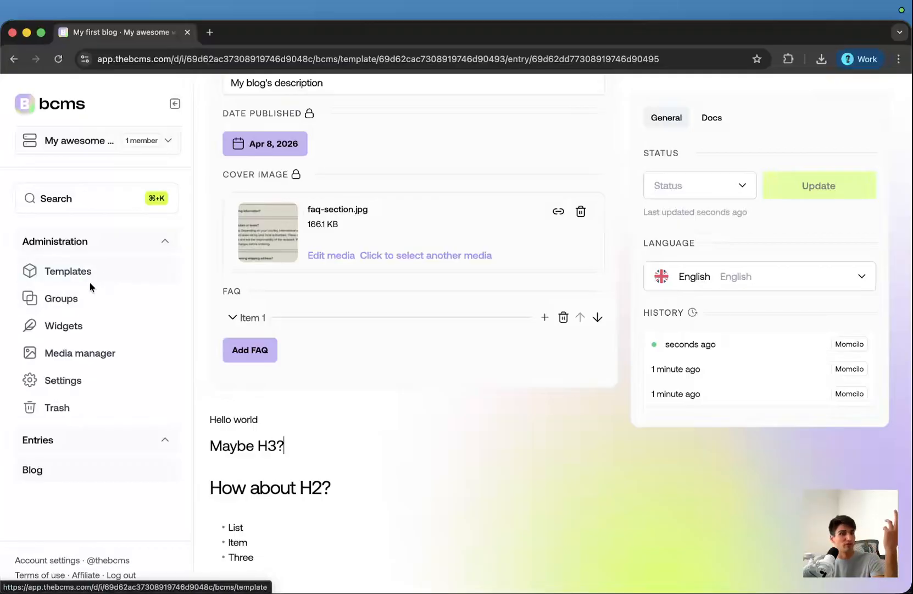
Create a new widget labelled "FAQ" without a description.
left_click(75, 326)
left_click(787, 109)
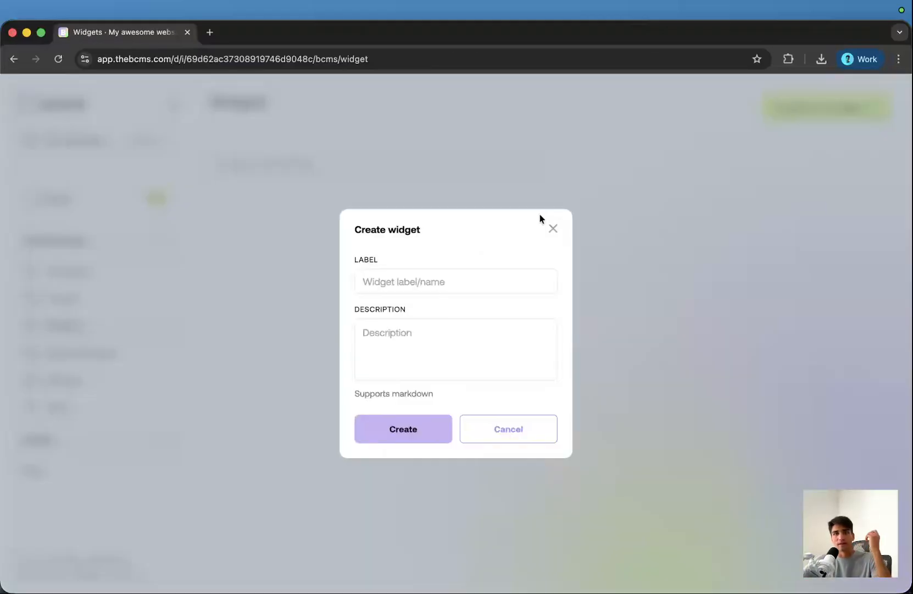
left_click(460, 279)
type("FAQ")
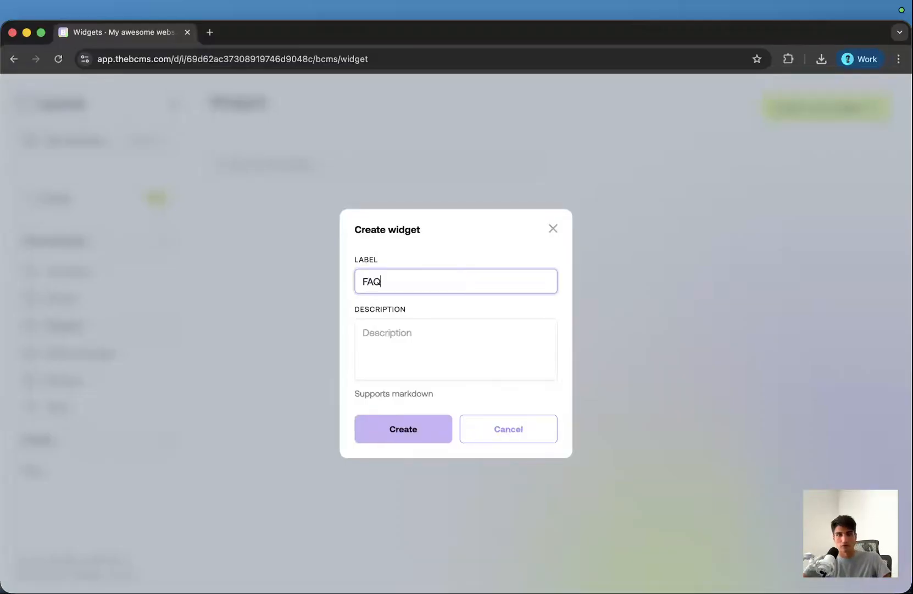
type(" widget")
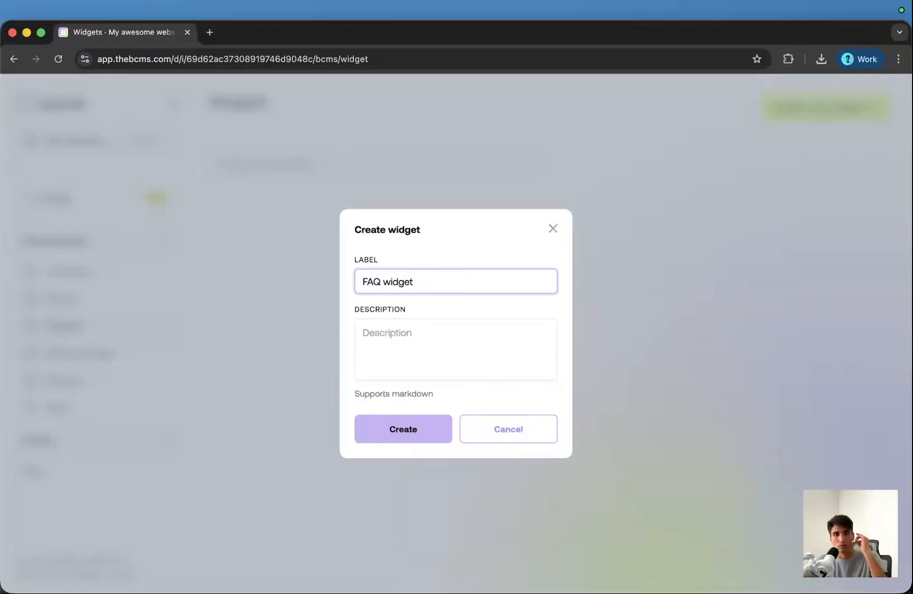
key("alt+shift+Left")
key("BackSpace")
key("BackSpace")
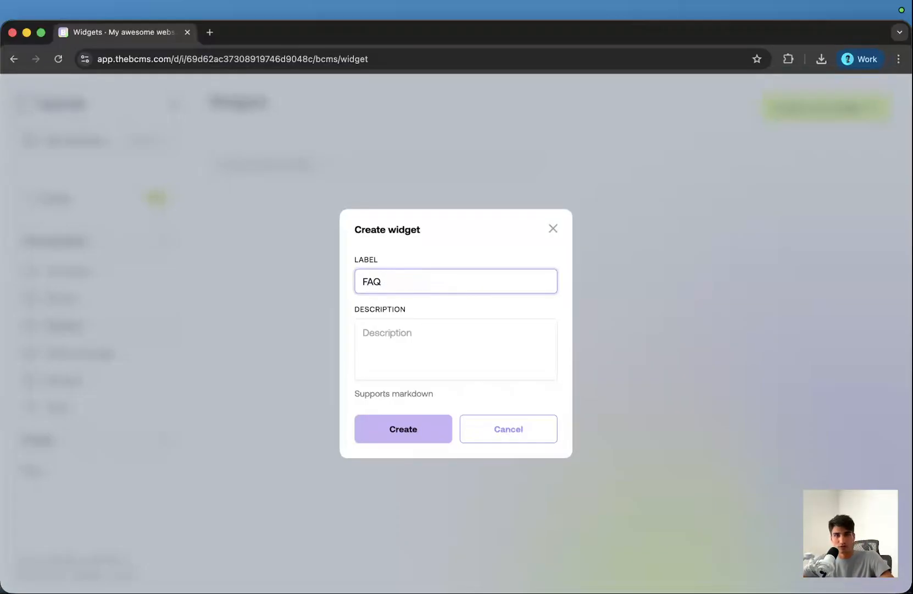
left_click(417, 422)
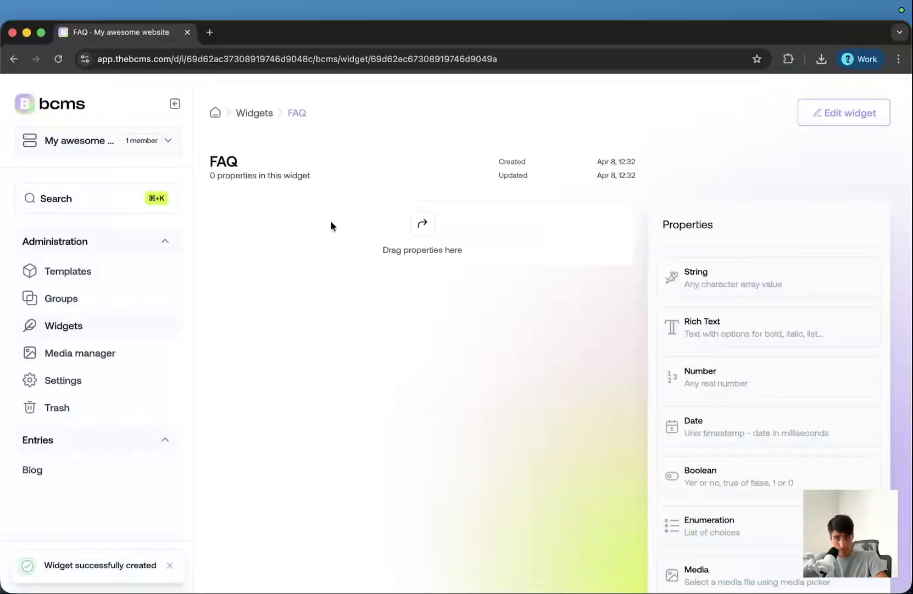
left_click_drag(204, 161, 236, 161)
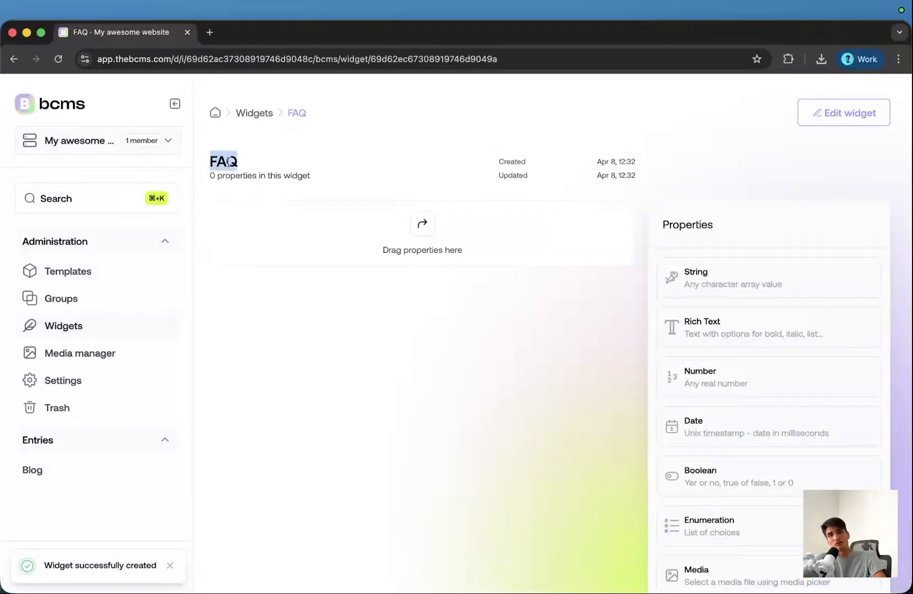
left_click(252, 165)
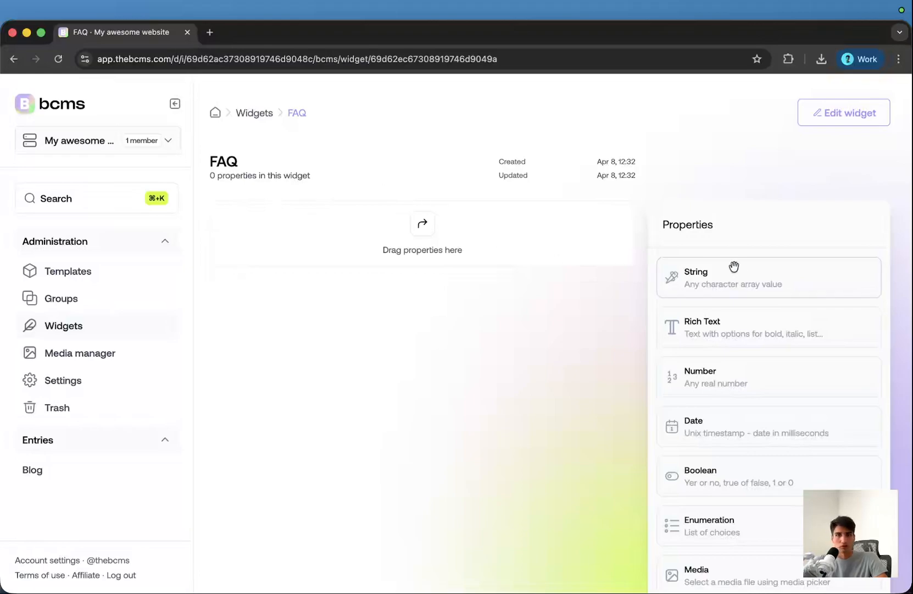
Add a non-required String property labelled "Title" to the FAQ widget.
left_click_drag(746, 273, 430, 242)
type("Title")
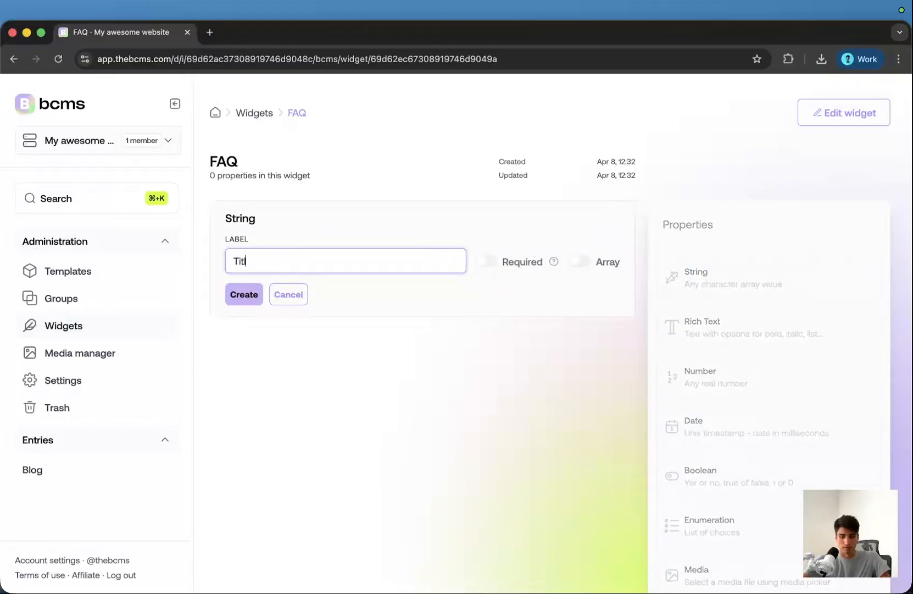
key("BackSpace")
key("BackSpace")
key("BackSpace")
key("BackSpace")
key("BackSpace")
type("Title")
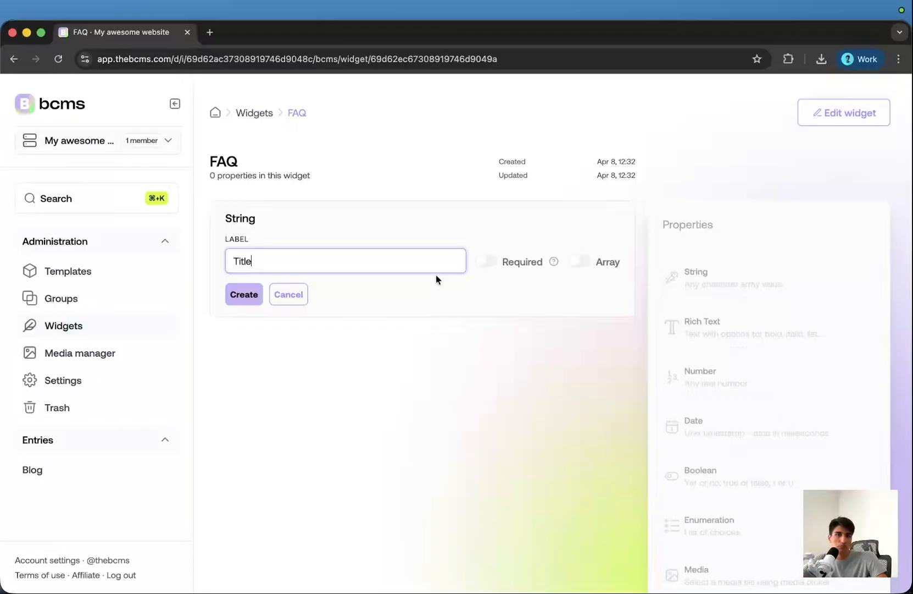
left_click(485, 268)
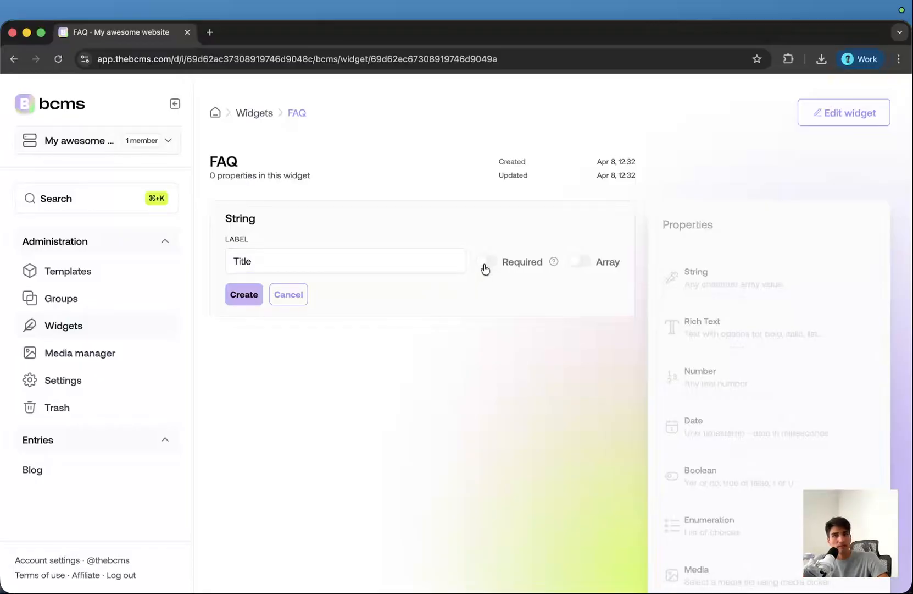
left_click(253, 297)
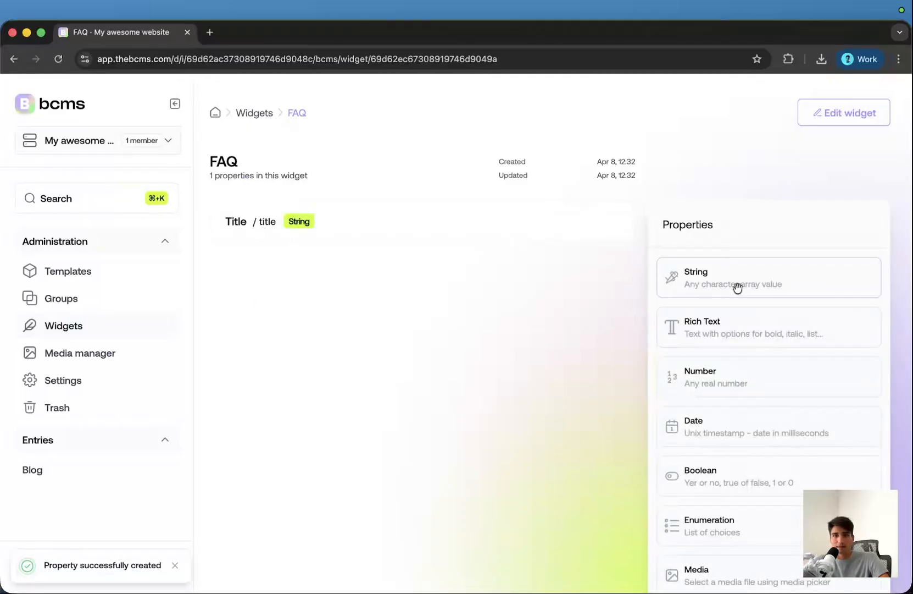
Add a second String property labelled "Description" to the FAQ widget, below Title.
left_click_drag(738, 288, 414, 269)
type("Description")
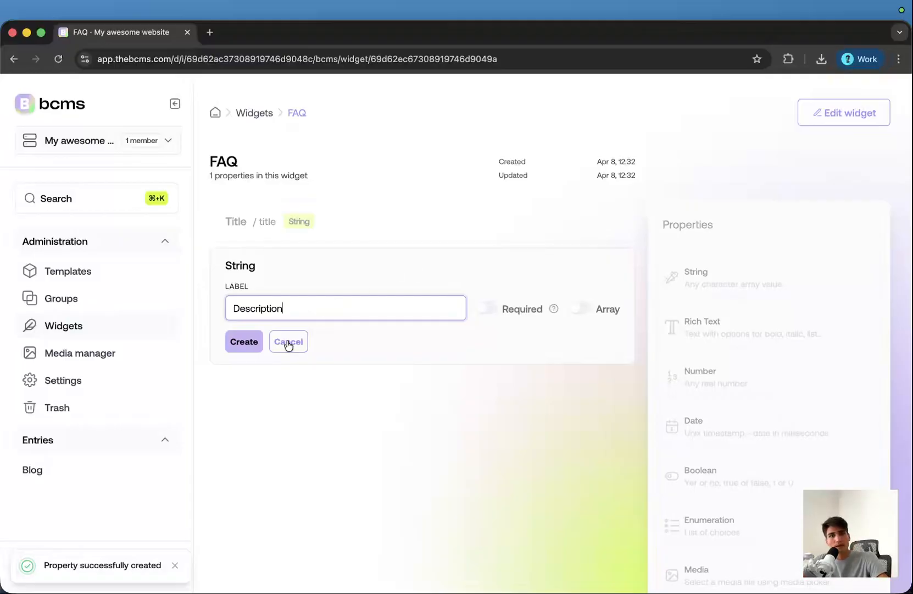
left_click(250, 341)
Add a required Group Pointer array property labelled "Items" to the FAQ widget, pointing to the FAQ group.
scroll(564, 371, "down", 2)
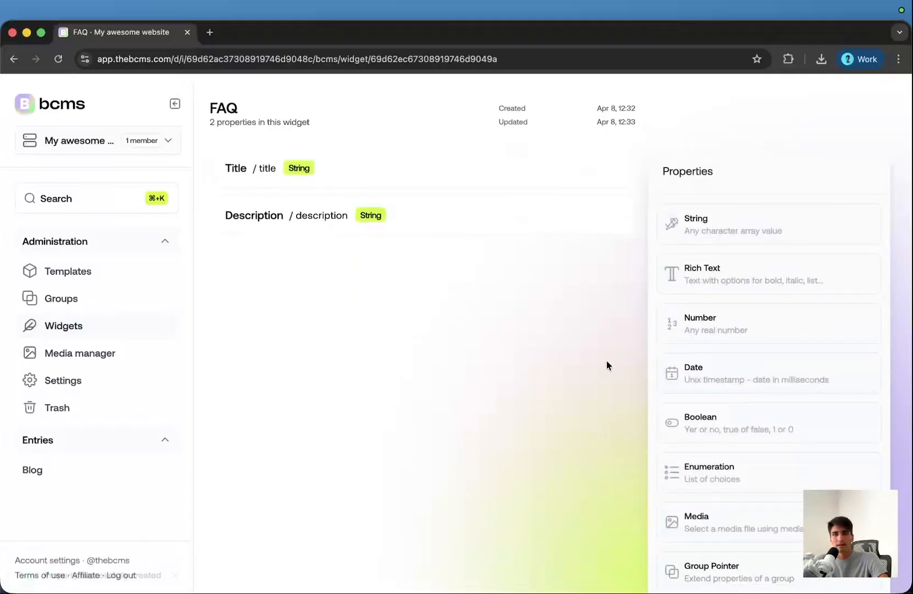
scroll(604, 367, "down", 3)
left_click_drag(732, 414, 351, 118)
scroll(375, 203, "up", 2)
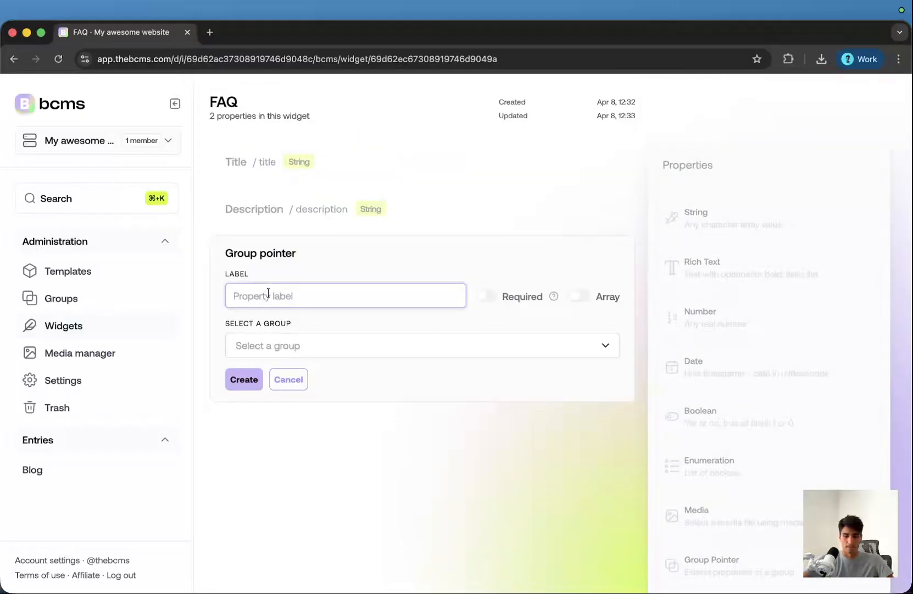
type("Items")
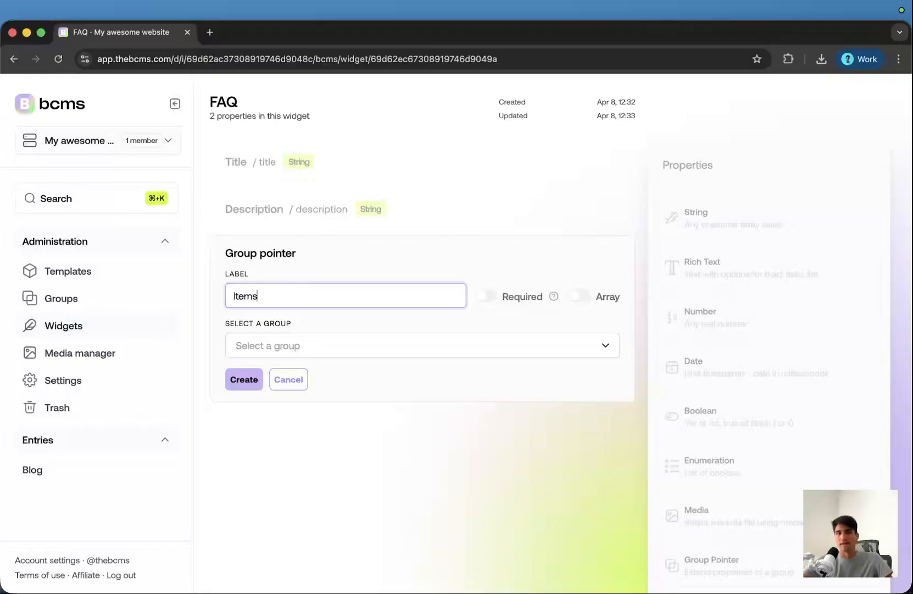
left_click(485, 297)
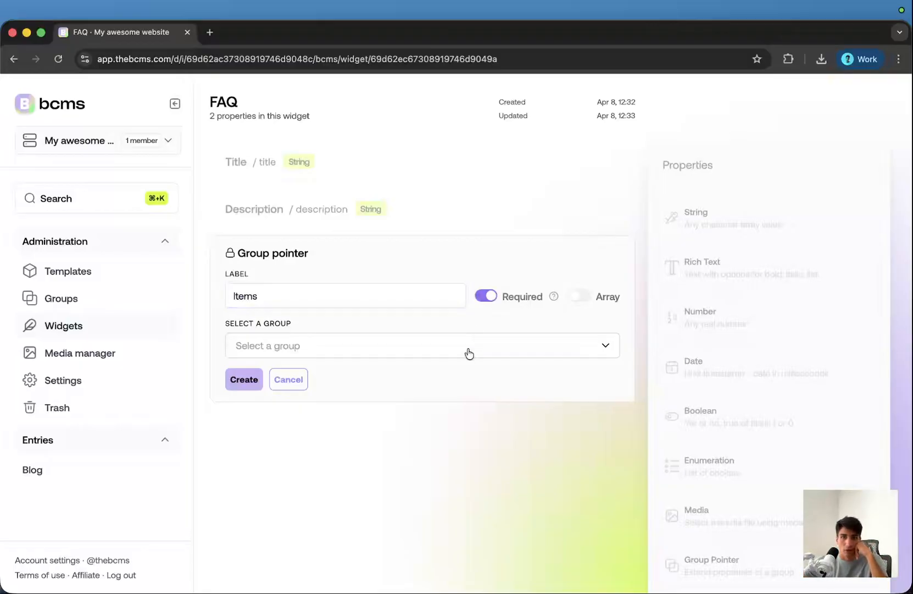
left_click(584, 297)
left_click(540, 344)
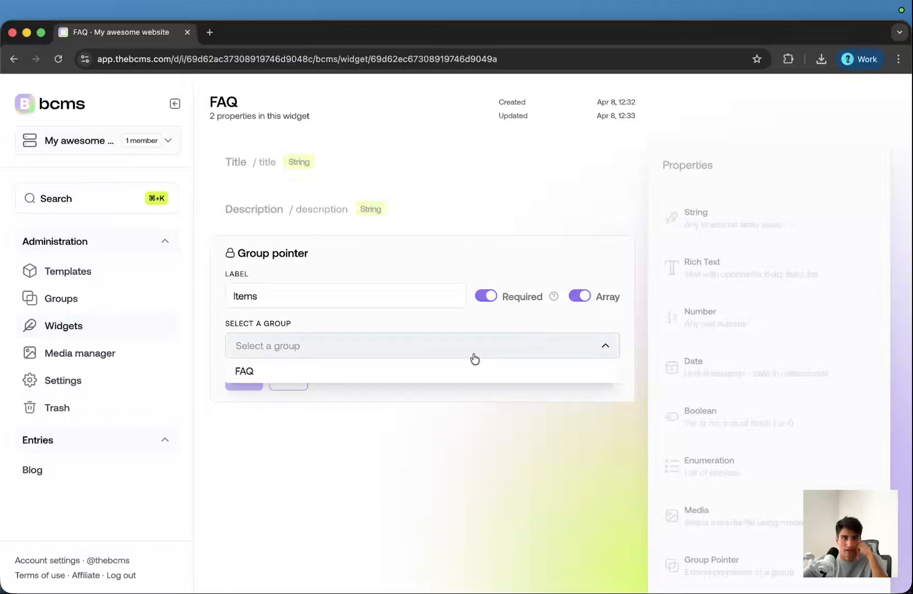
left_click(363, 369)
left_click(244, 379)
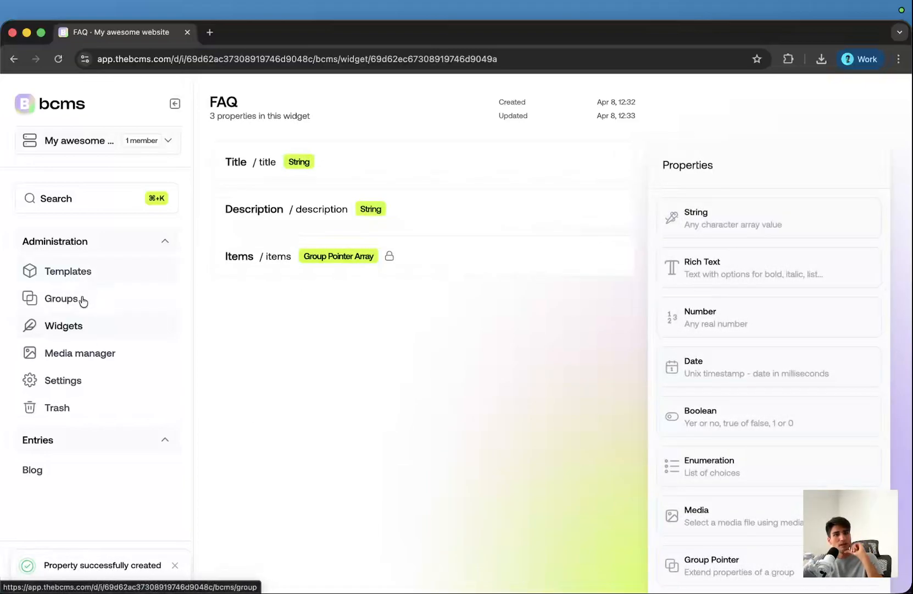
Open the "My first blog" entry and insert the text "My paragraph" beneath the "Maybe H3?" heading in its content.
left_click(61, 470)
left_click(259, 280)
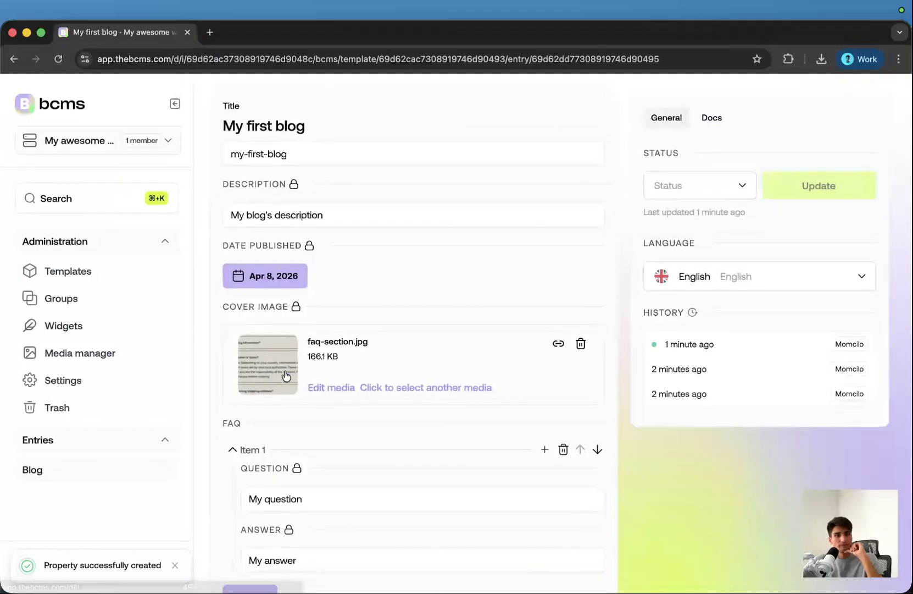
scroll(307, 379, "down", 5)
left_click(292, 396)
key("Return")
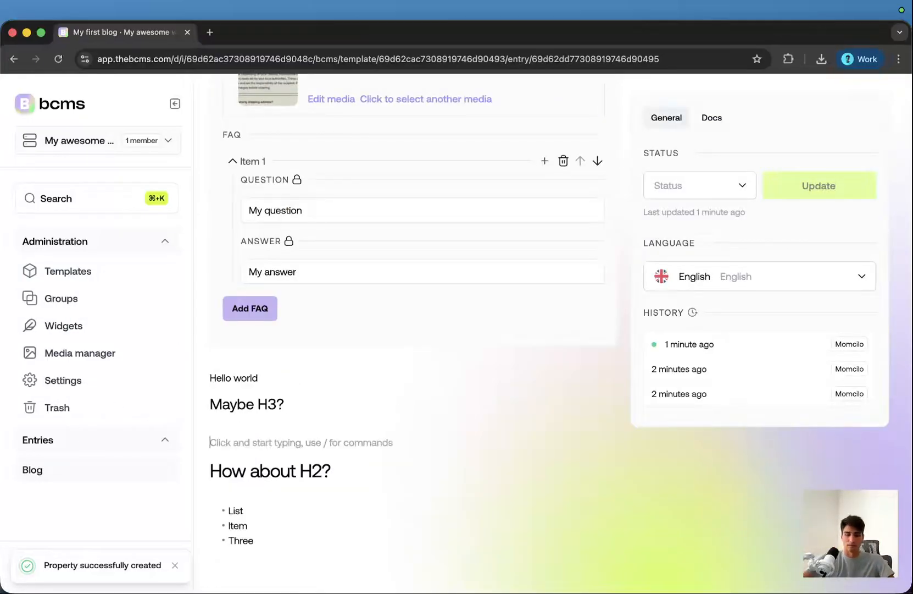
type("H")
key("BackSpace")
type("My par")
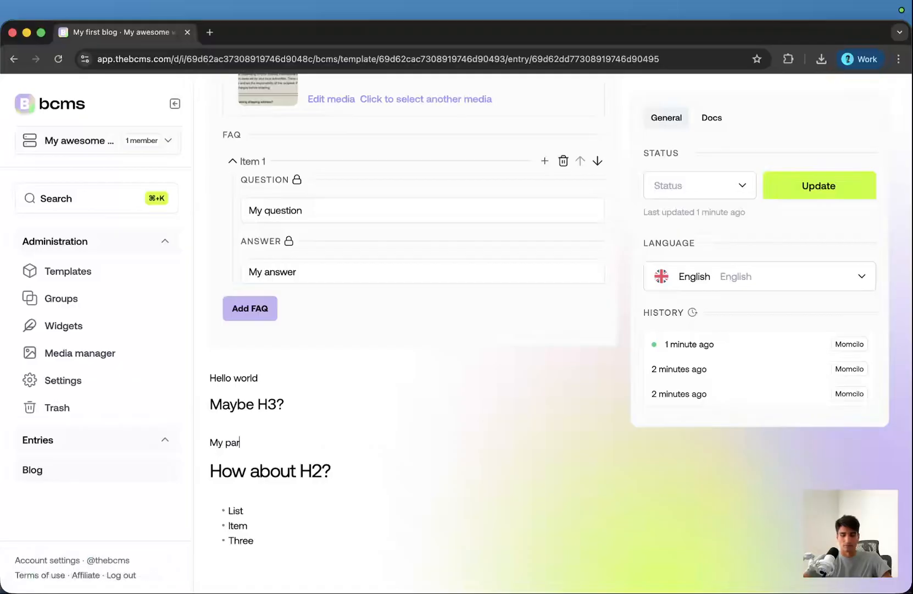
type("agraph")
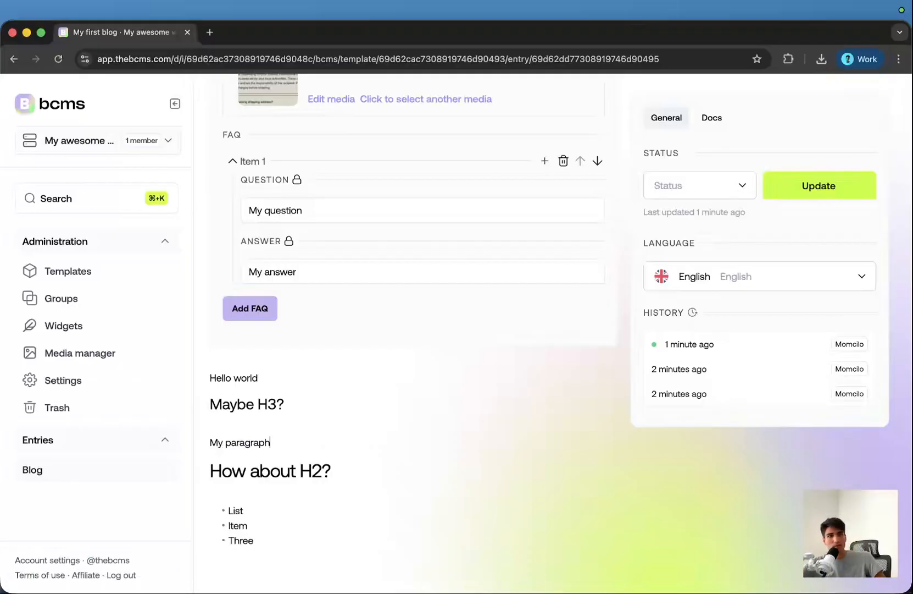
Insert the FAQ widget into the content on a new line below "My paragraph".
key("Up")
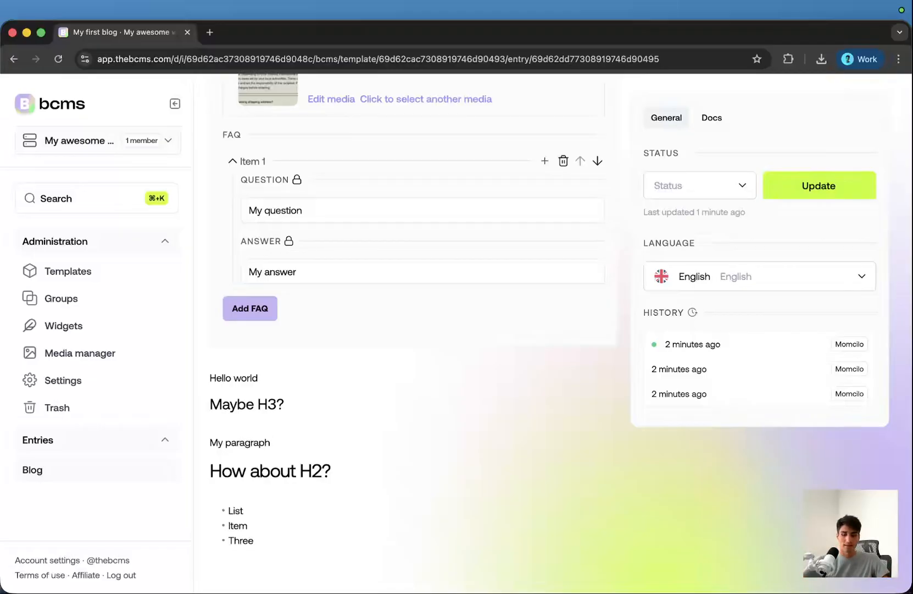
key("Return")
type("/")
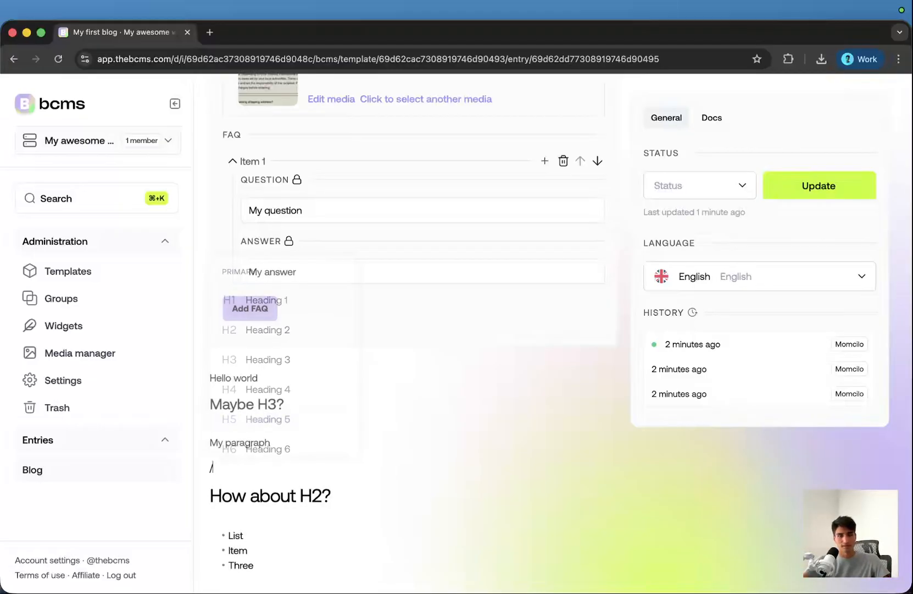
scroll(274, 418, "down", 5)
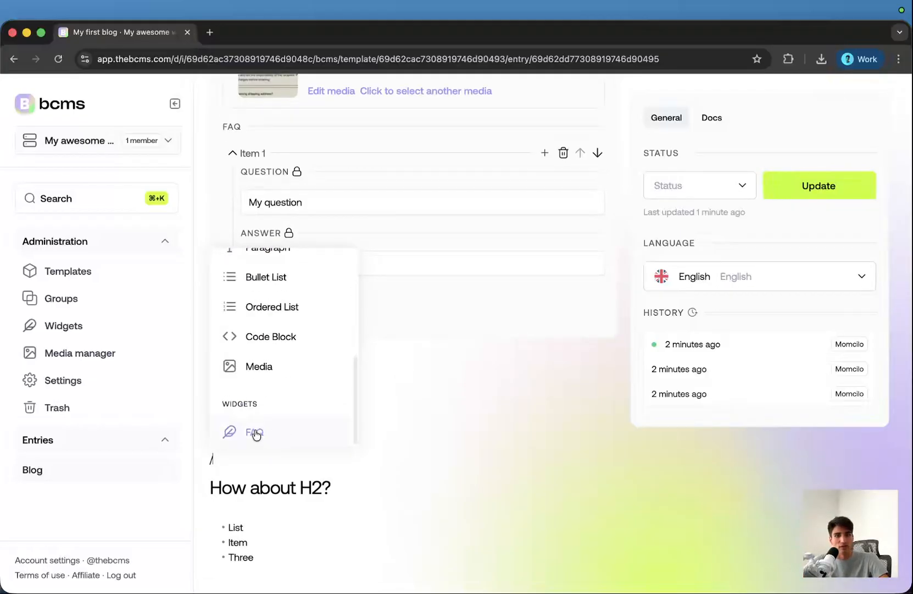
left_click(280, 436)
Set the inserted FAQ widget's title to "Good to know:".
scroll(425, 461, "down", 5)
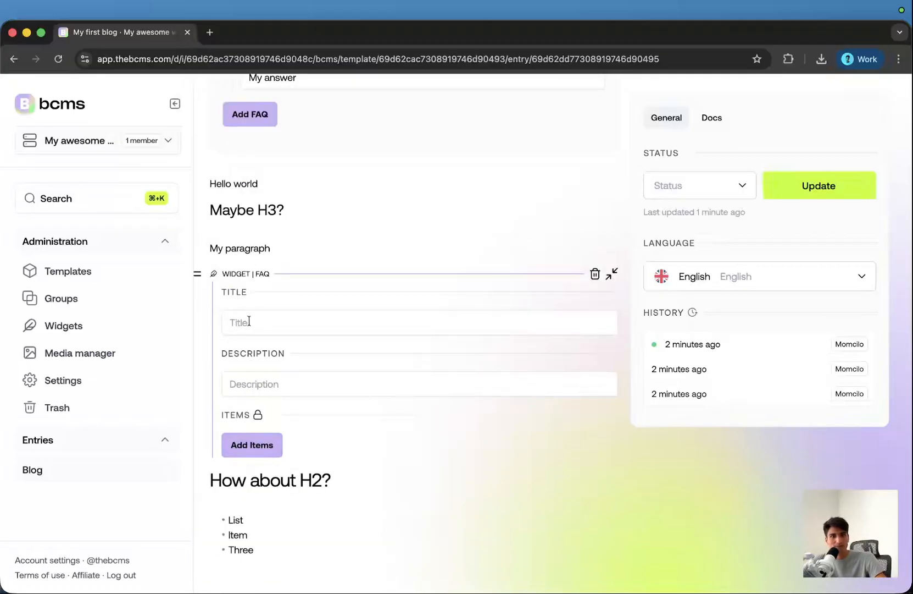
left_click(249, 322)
type("Here")
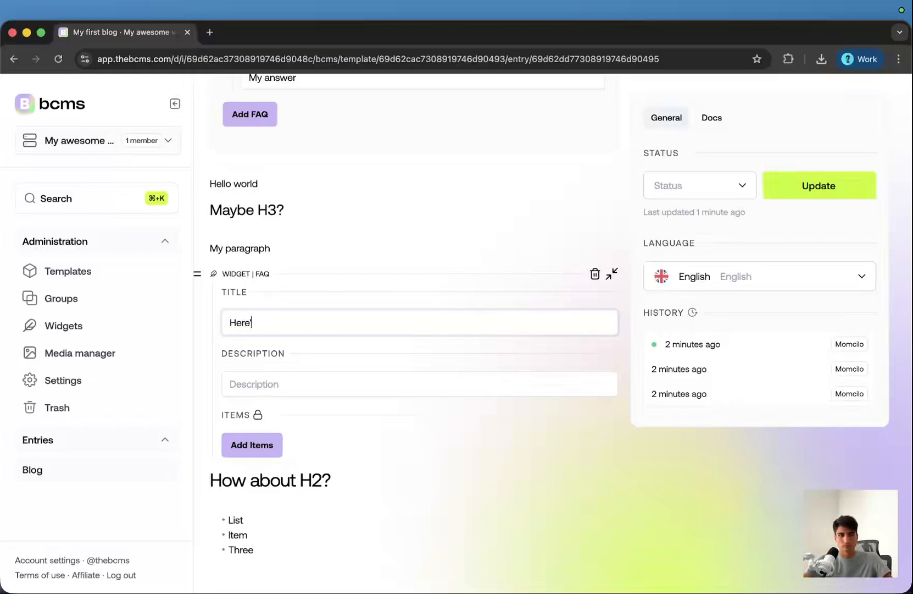
key("super+a")
type("My")
key("BackSpace")
key("BackSpace")
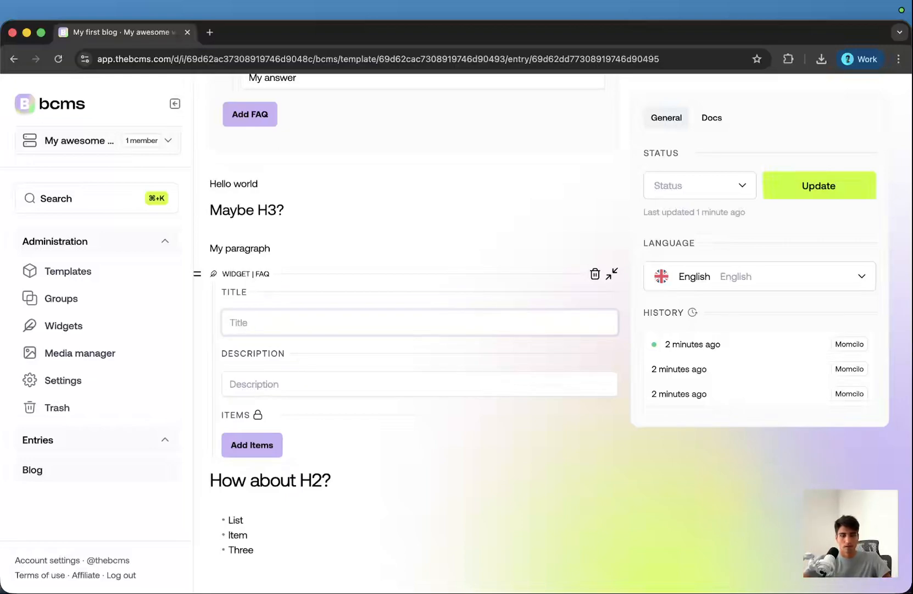
type("Good ")
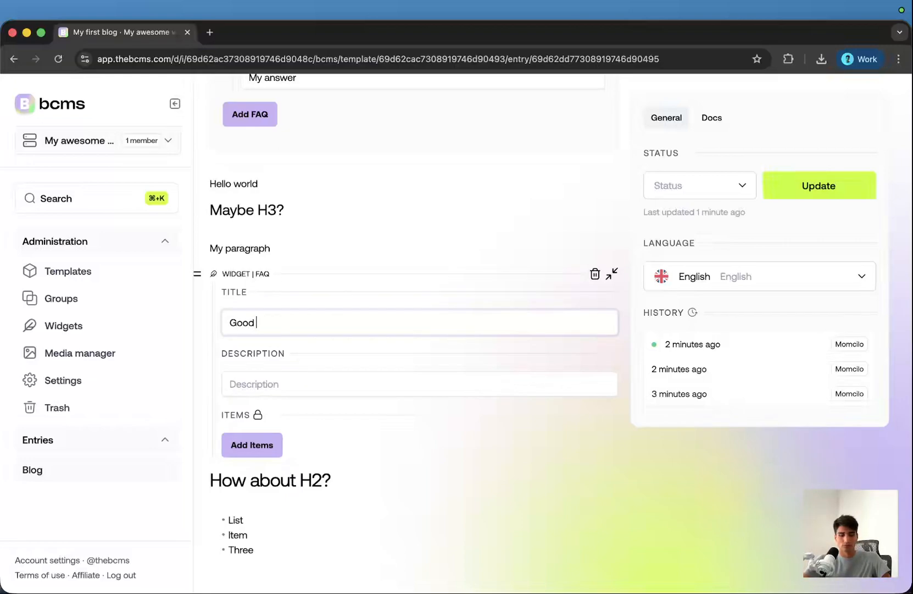
type("to know")
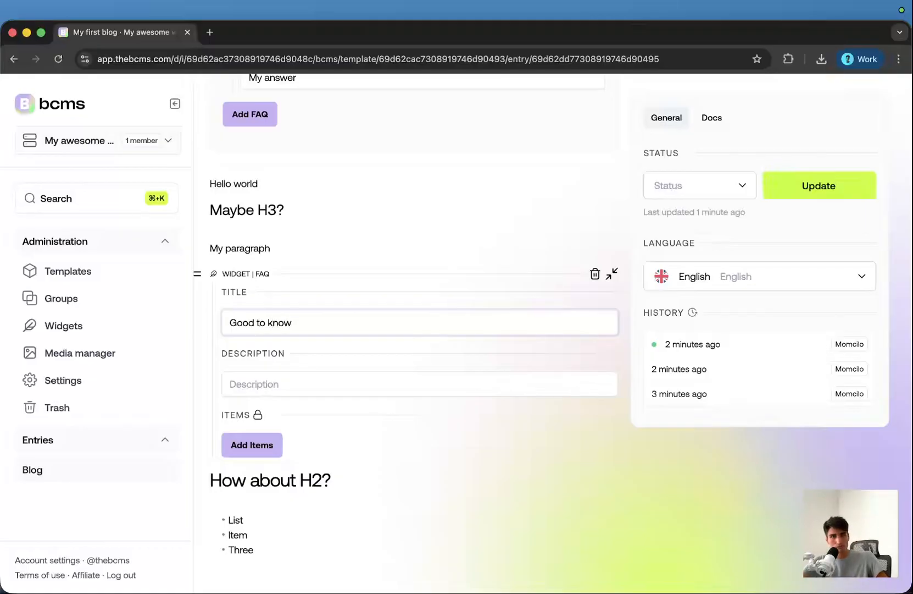
type(":")
Set the FAQ widget's description to "Here are some questions answered" and try to update the entry.
key("Tab")
type("Here ar")
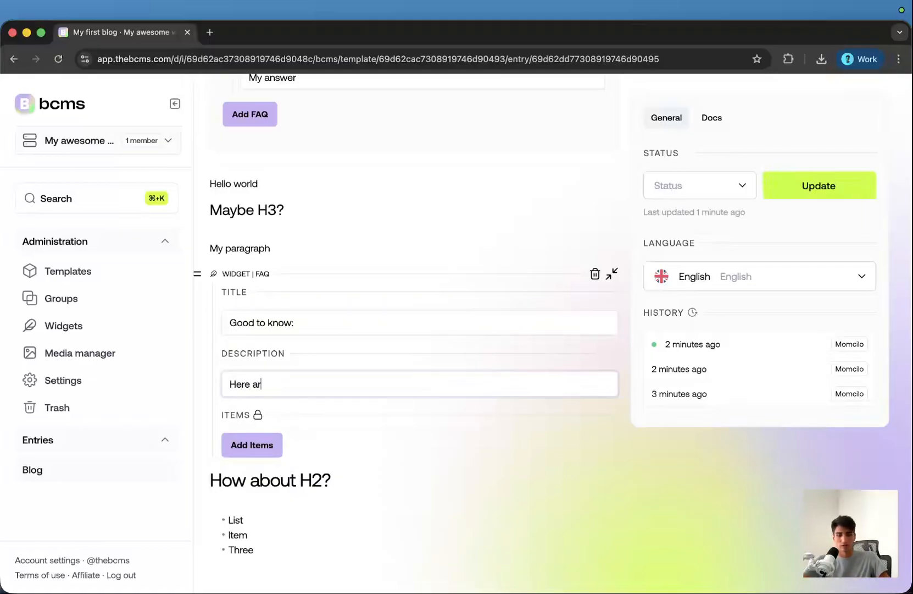
type("e some questions answ")
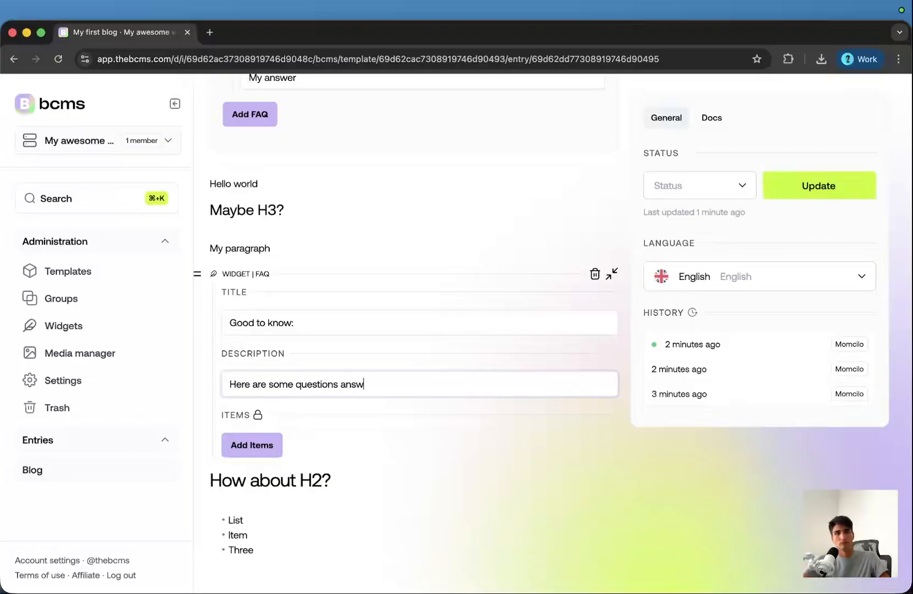
type("ered:")
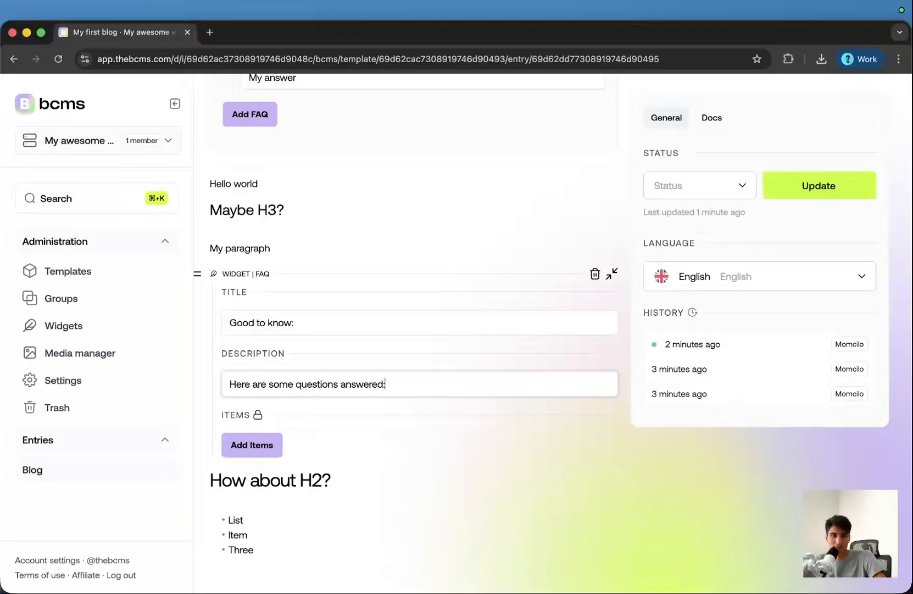
left_click(824, 192)
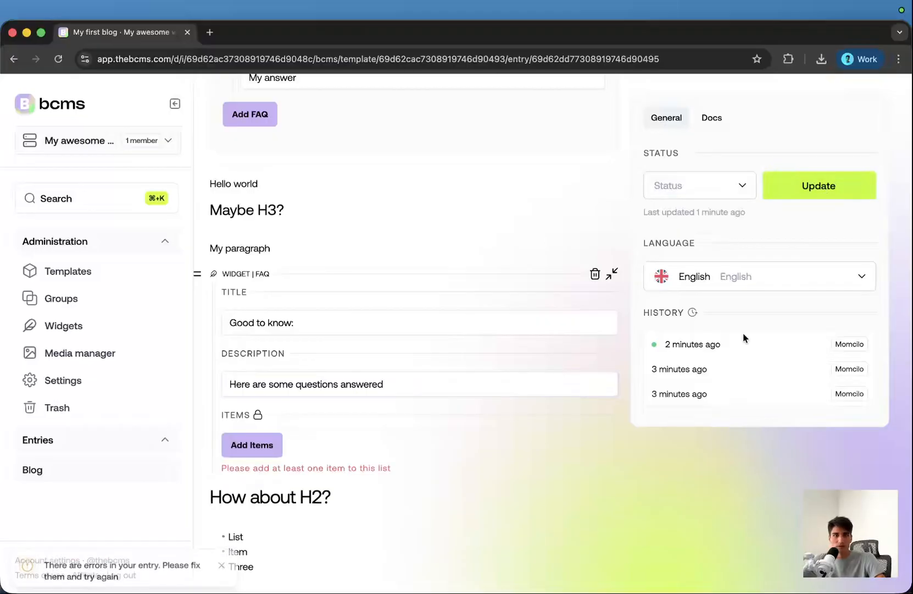
Add a first item to the Items list of the FAQ widget in the content.
scroll(230, 428, "down", 2)
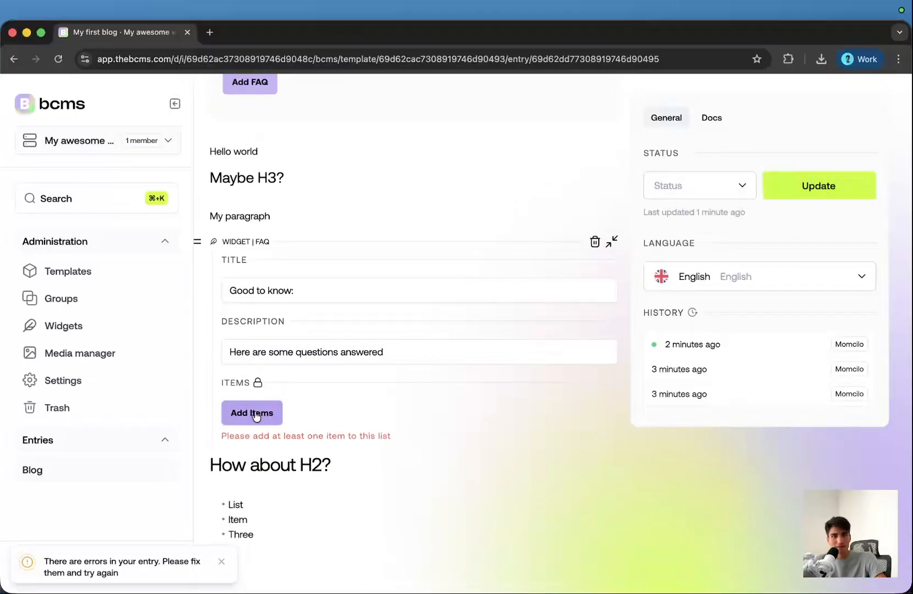
scroll(271, 396, "up", 2)
scroll(271, 396, "down", 3)
left_click(271, 393)
scroll(422, 428, "down", 5)
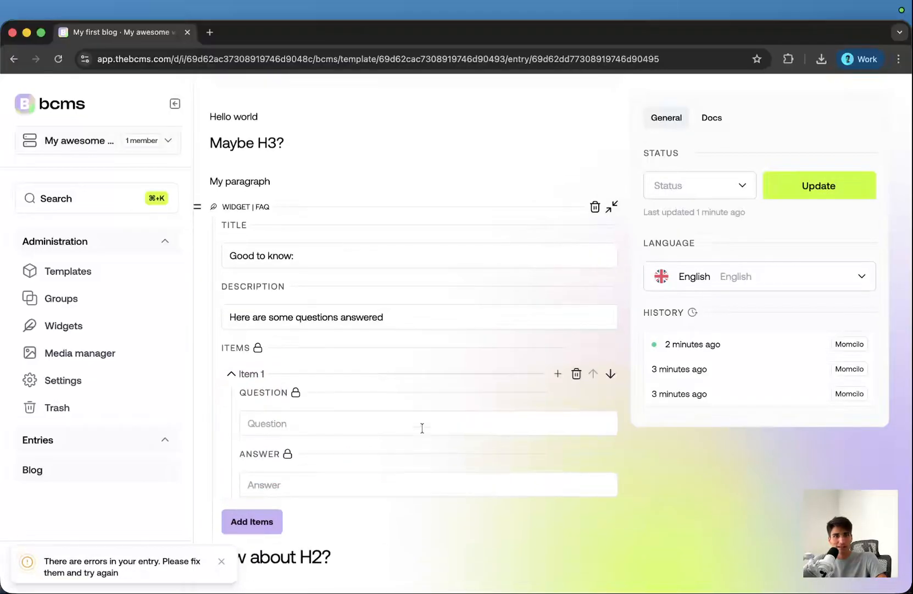
Fill the widget's first item with "Question" as the question and "Answer" as the answer.
left_click(302, 332)
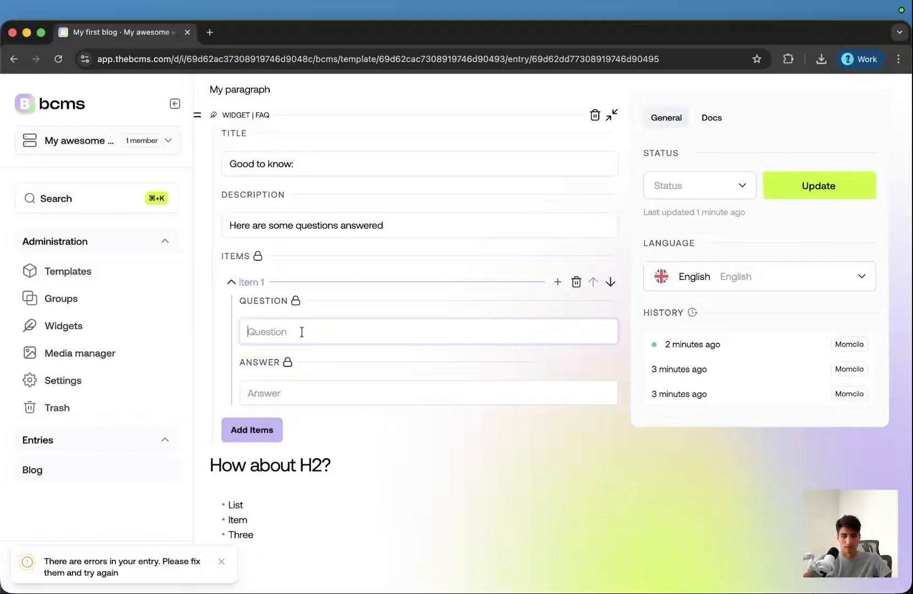
type("Ans")
key("super+a")
type("Qu")
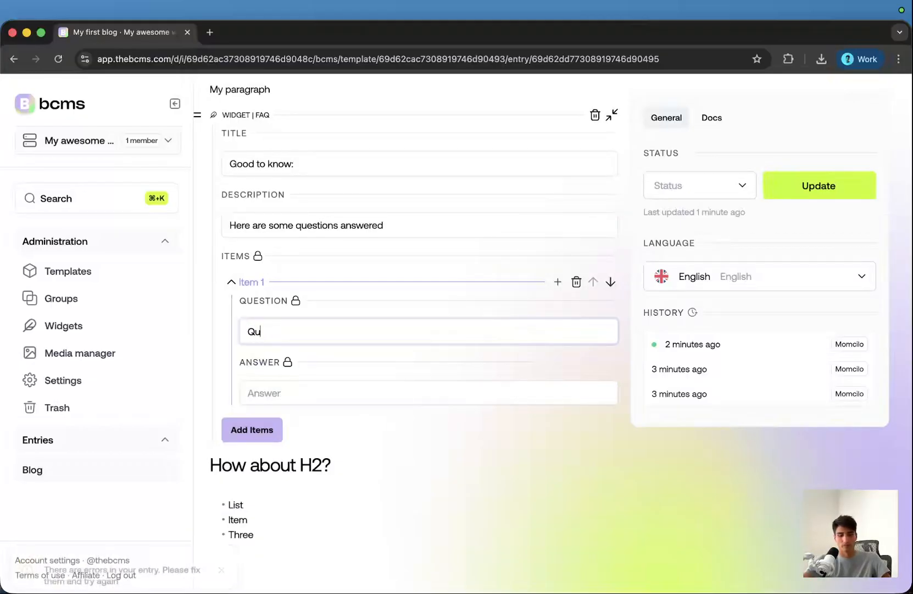
type("estions")
key("BackSpace")
key("Tab")
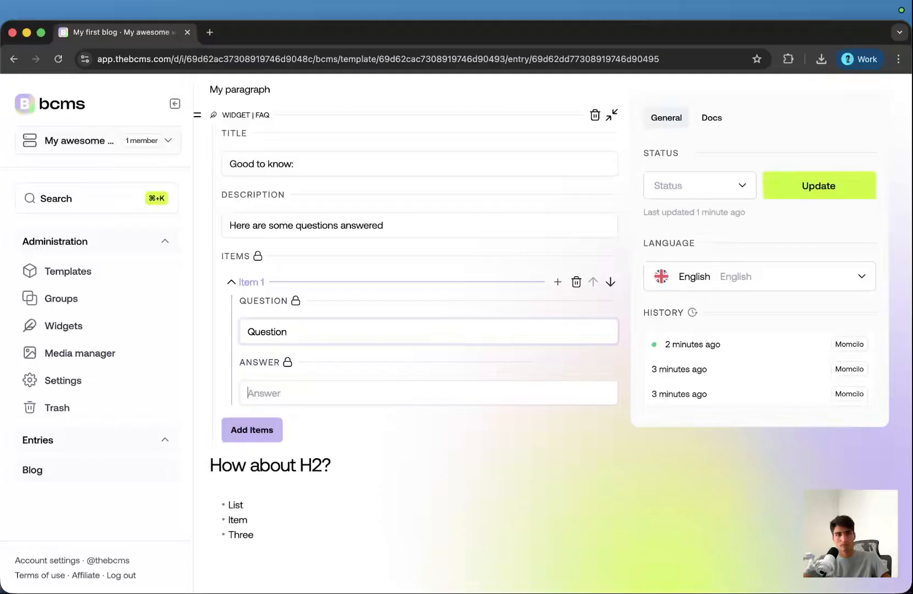
type("Answe")
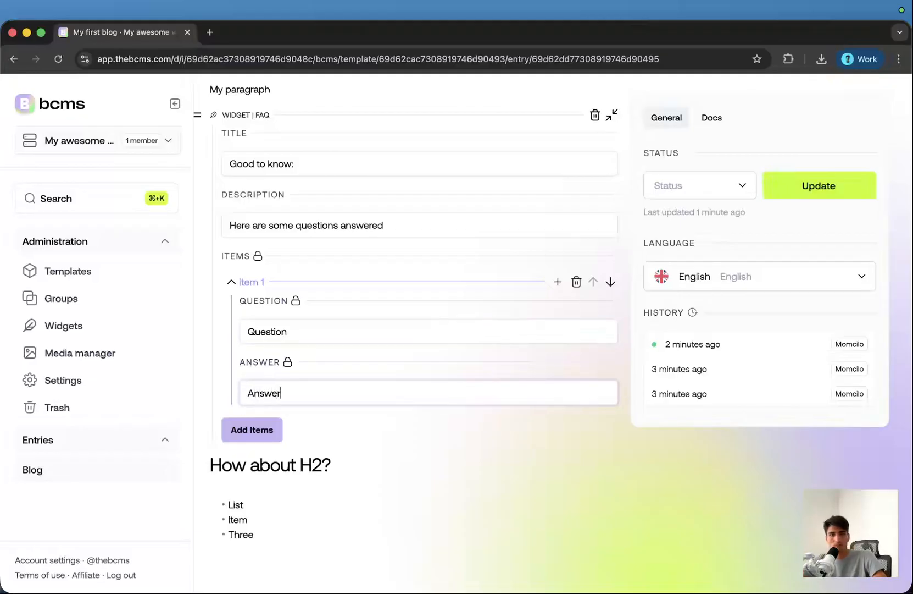
type("r")
Add a second item to the FAQ widget's Items list and check the options for inserting items around Item 1.
left_click(242, 429)
scroll(547, 360, "down", 3)
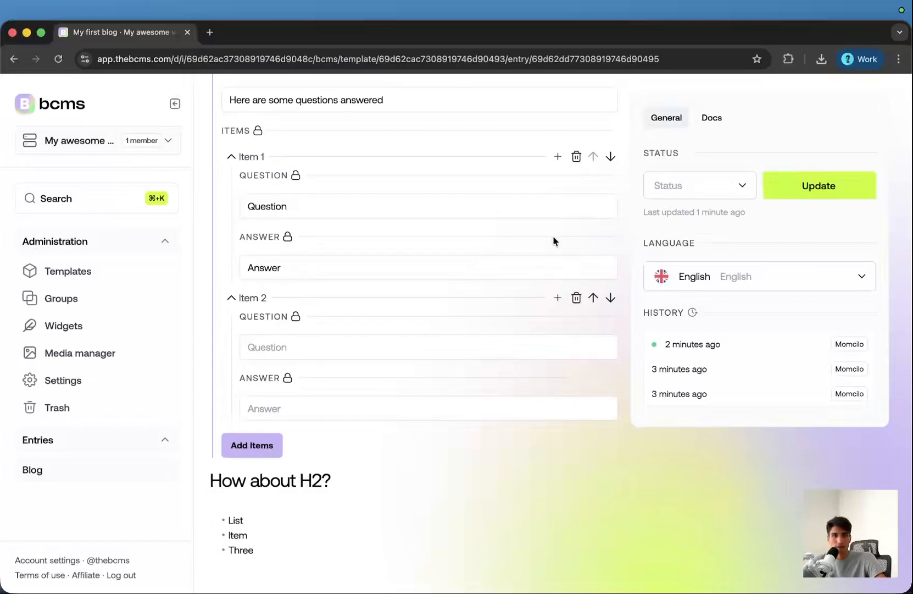
left_click(557, 156)
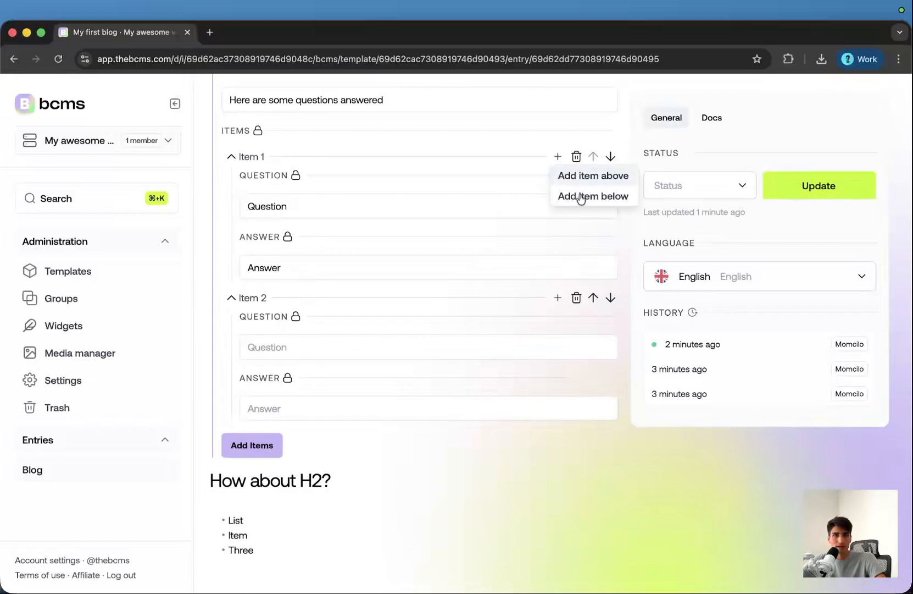
left_click(516, 229)
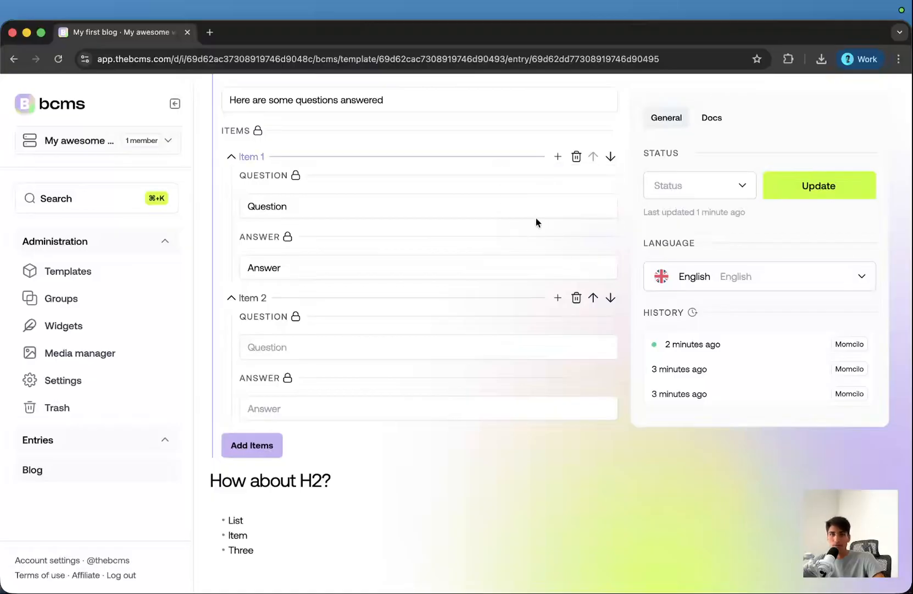
Review the FAQ widget's title, description, and the question and answer fields of its two items.
scroll(412, 383, "up", 1)
scroll(411, 381, "up", 3)
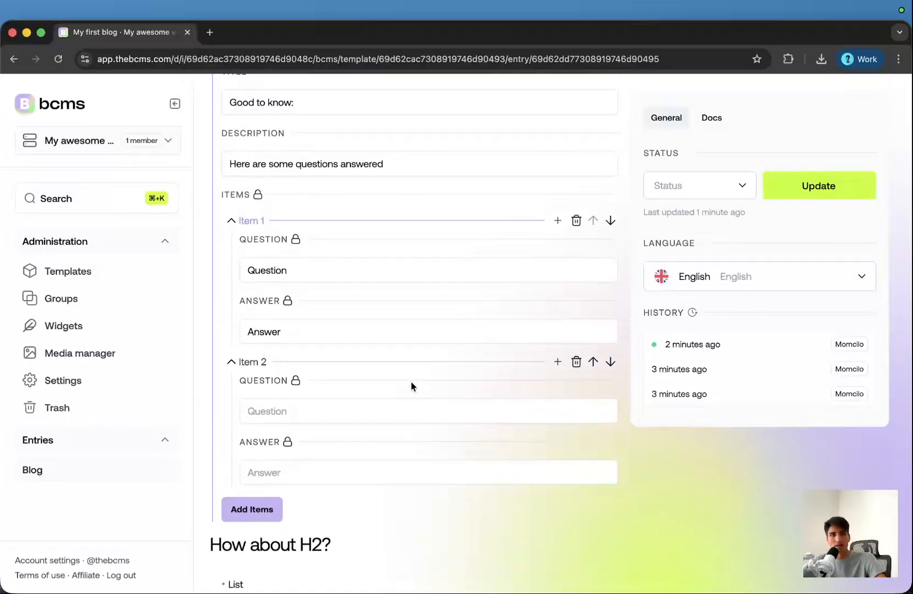
scroll(238, 178, "up", 1)
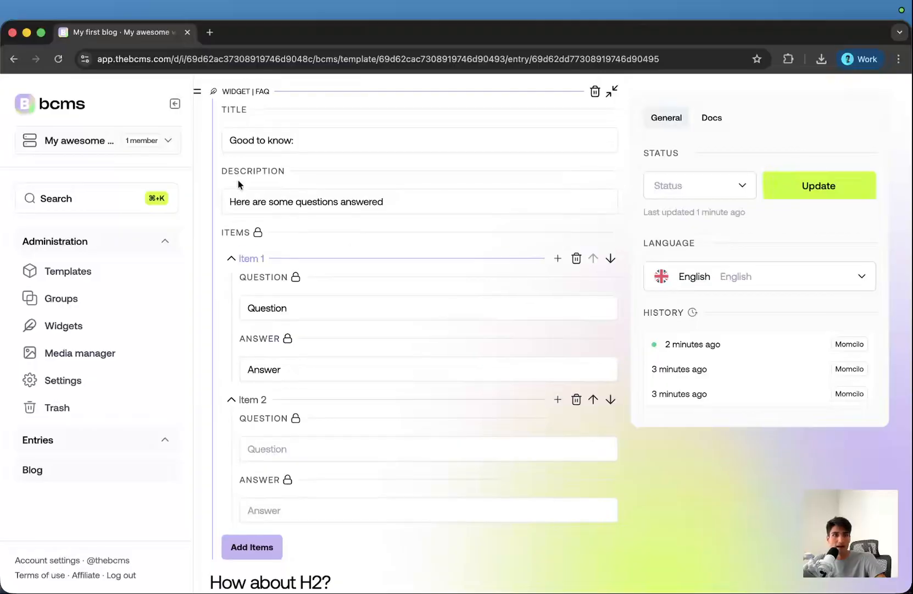
scroll(218, 406, "down", 1)
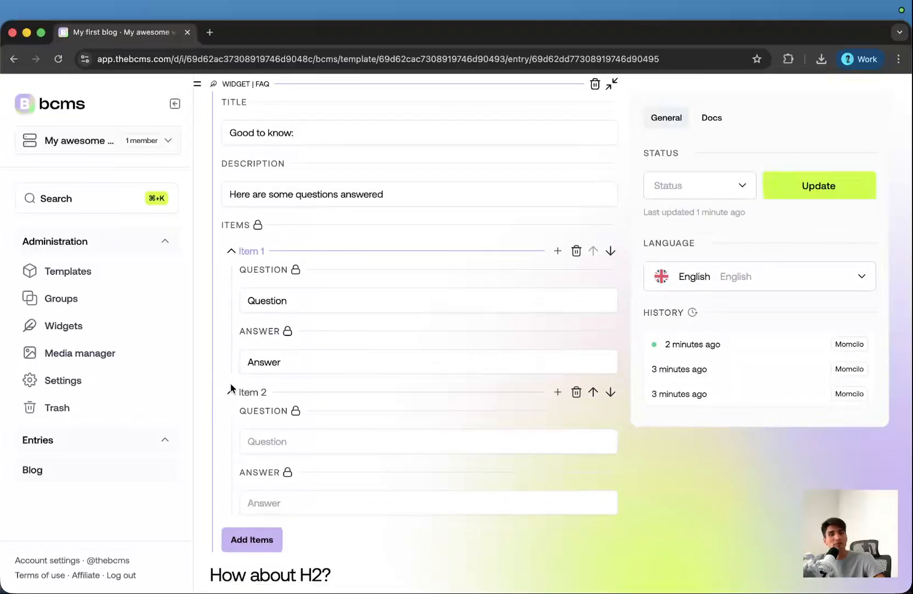
left_click(284, 299)
left_click(300, 368)
left_click(309, 430)
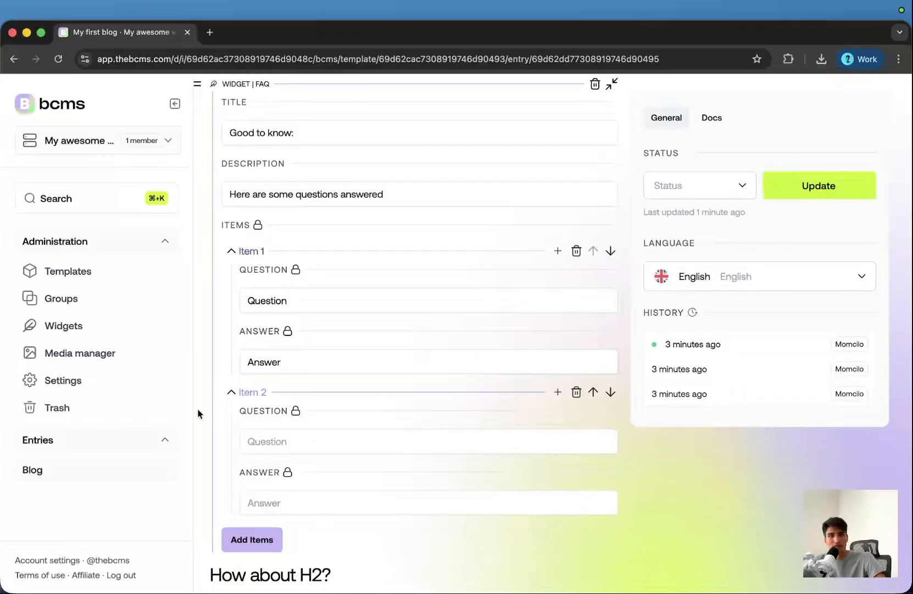
Delete the empty second item from the FAQ widget and update the entry.
left_click(333, 440)
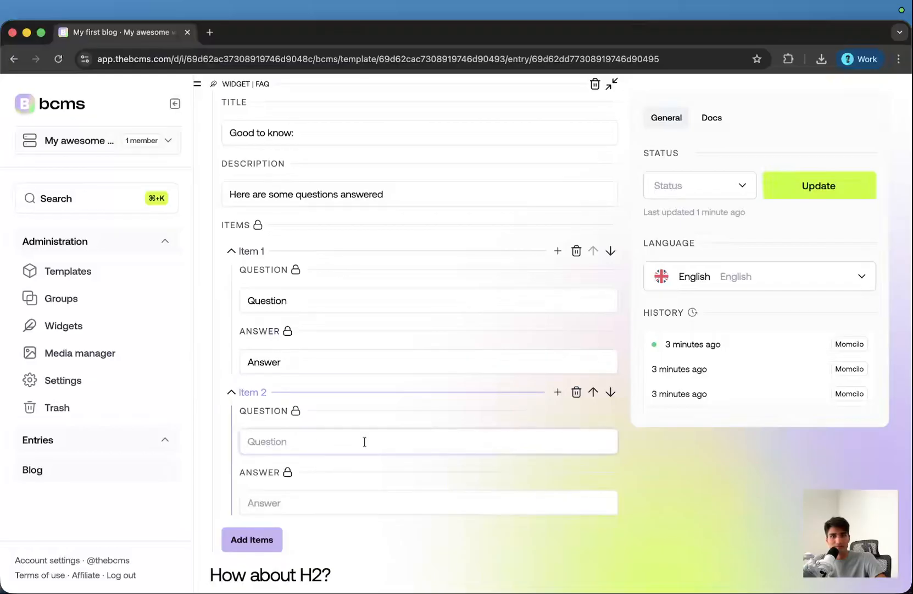
left_click(576, 392)
left_click(783, 182)
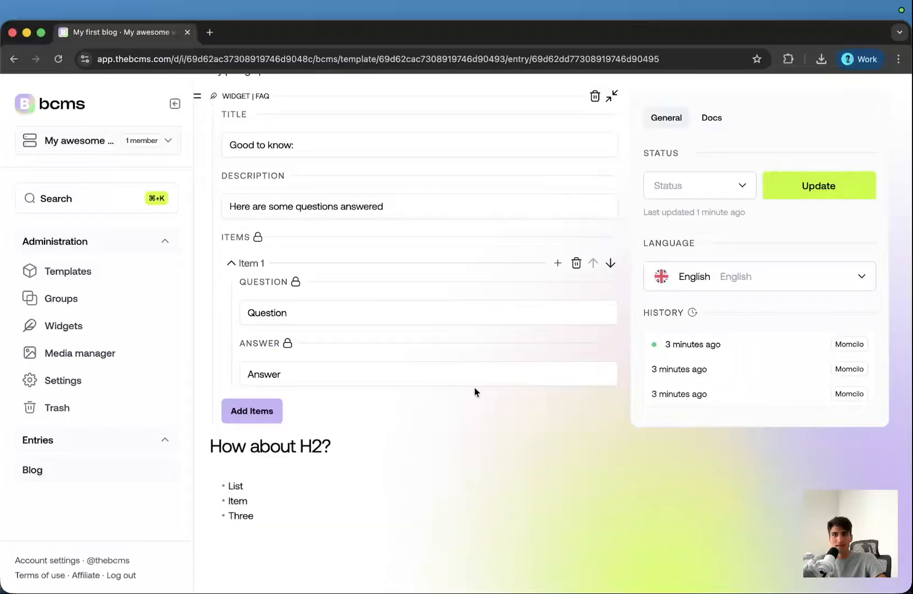
Move the FAQ widget above "My paragraph" so it sits directly below the "Maybe H3?" heading.
scroll(437, 385, "up", 5)
scroll(407, 330, "down", 3)
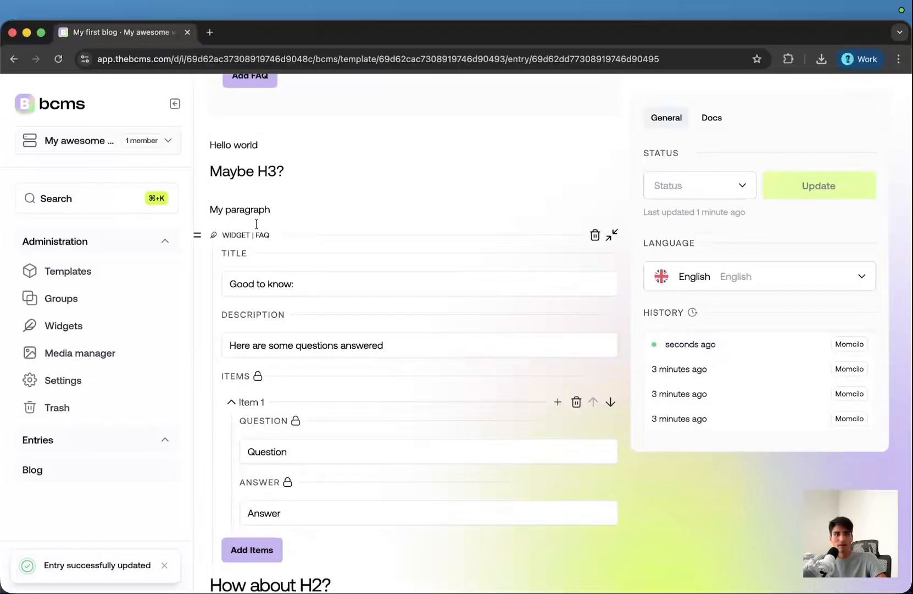
left_click_drag(204, 236, 198, 211)
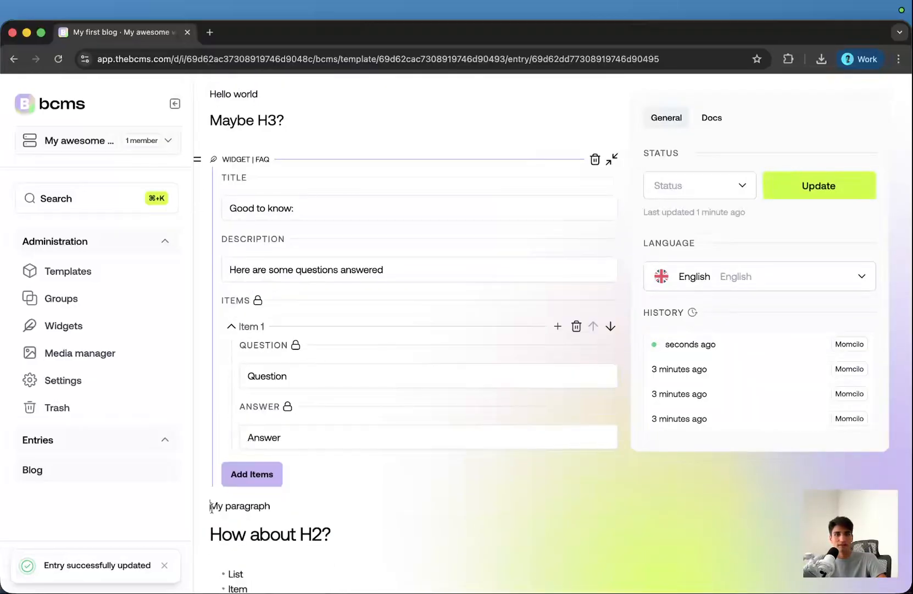
Examine the blog entry's content order and its metadata fields, from the title to the FAQ group.
scroll(323, 511, "up", 3)
scroll(295, 351, "down", 5)
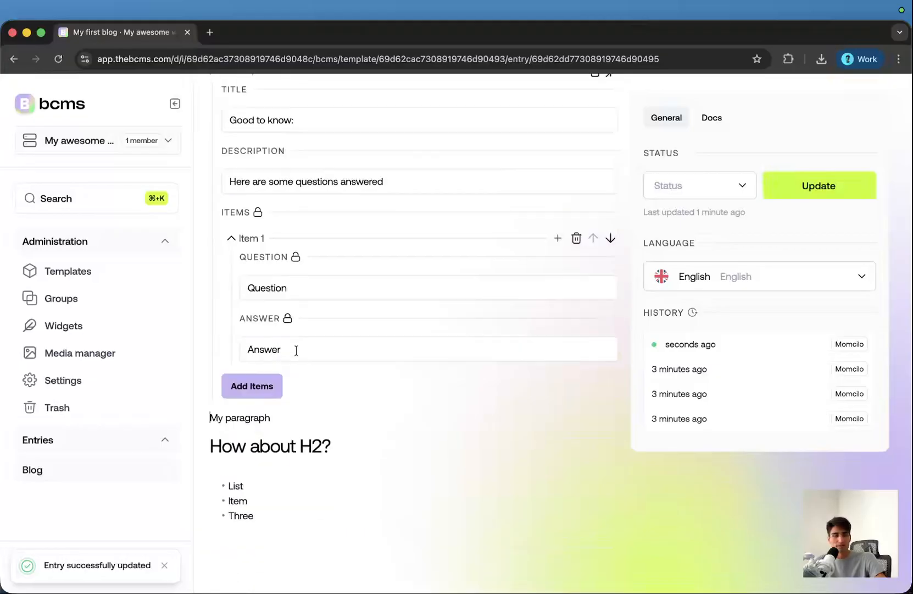
scroll(296, 350, "up", 1)
scroll(296, 351, "down", 1)
left_click(336, 417)
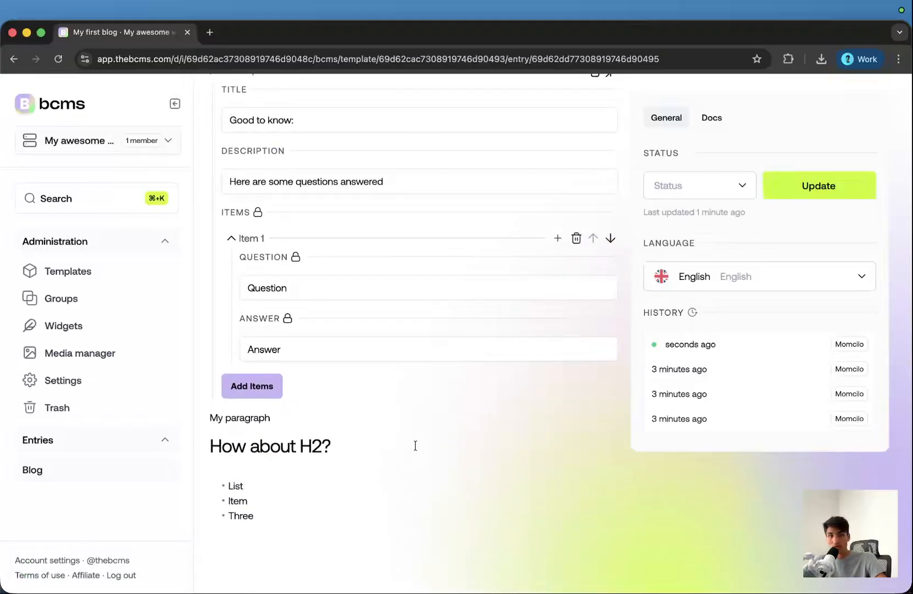
scroll(414, 444, "up", 3)
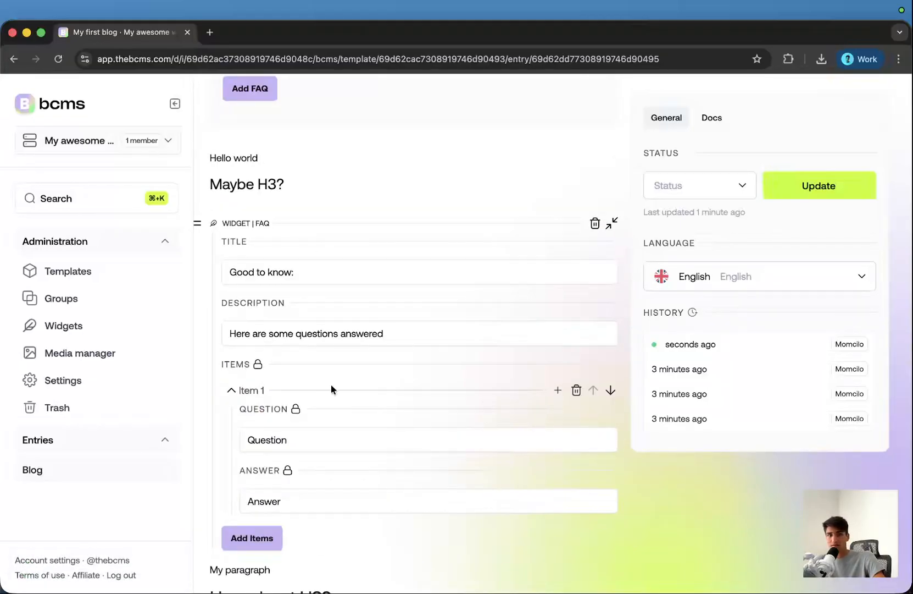
scroll(296, 383, "up", 1)
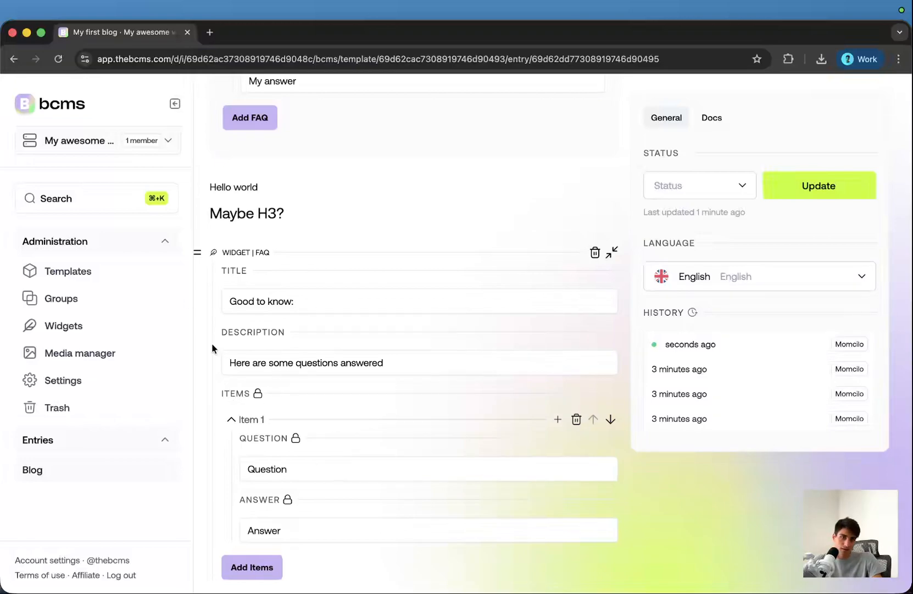
scroll(363, 291, "up", 10)
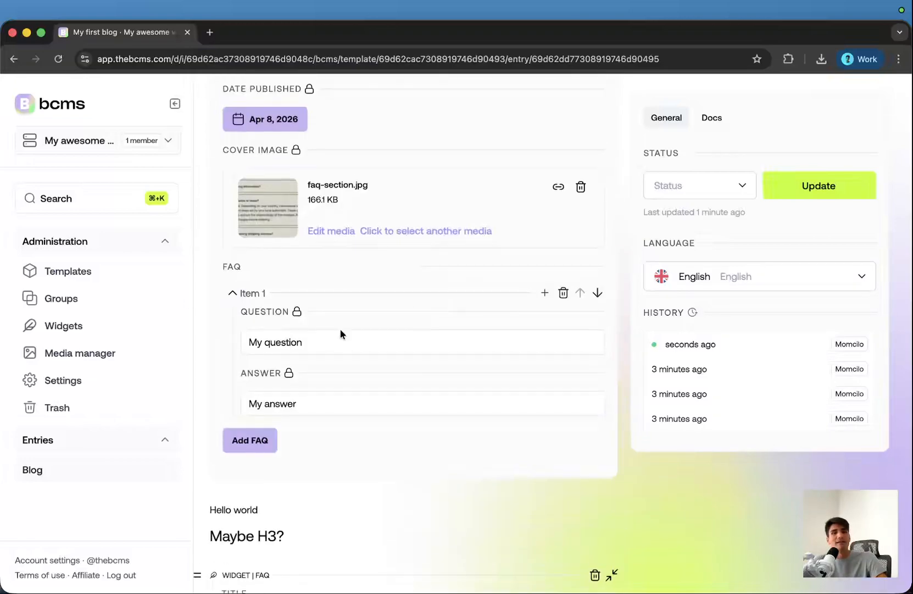
scroll(275, 418, "down", 4)
scroll(286, 459, "up", 5)
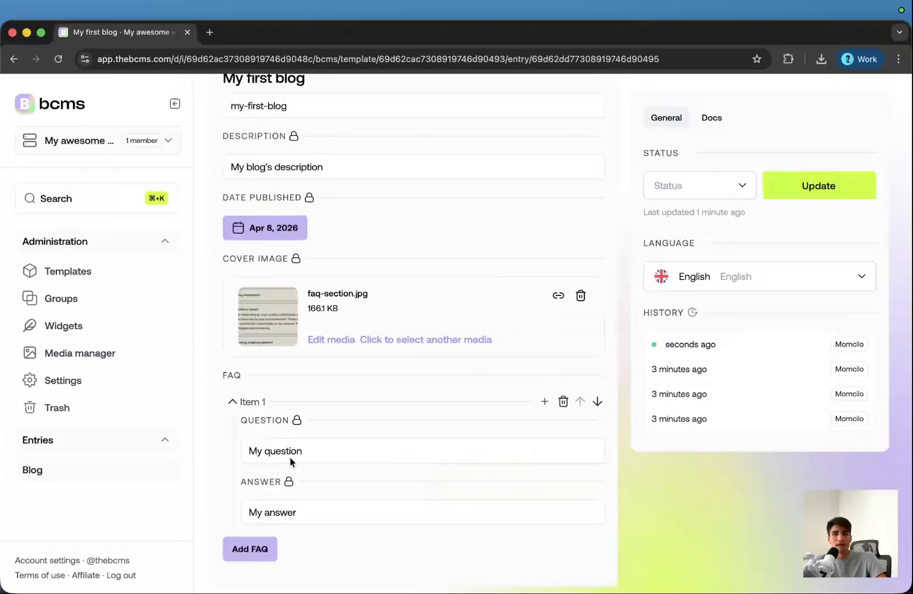
scroll(604, 253, "down", 1)
scroll(623, 253, "up", 1)
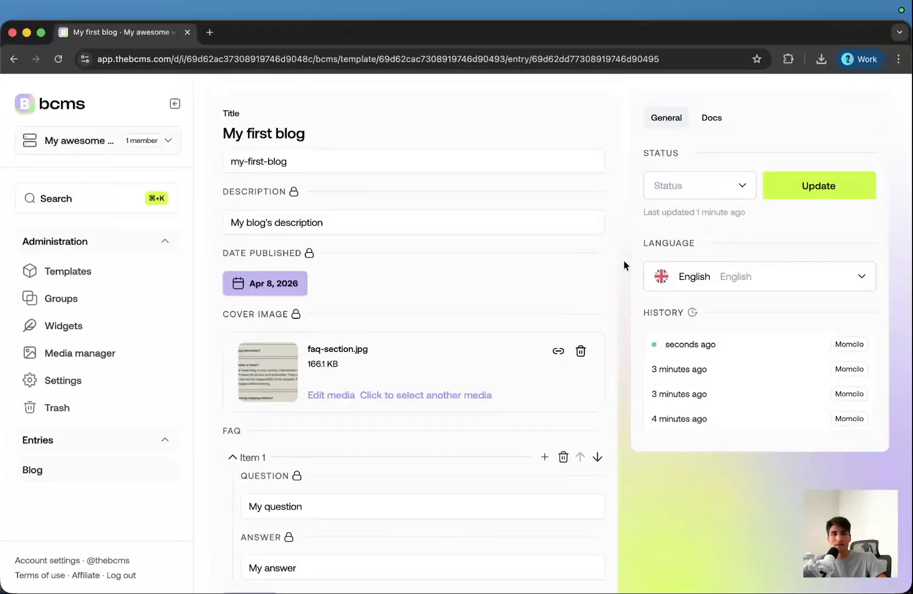
scroll(624, 258, "down", 6)
scroll(626, 310, "up", 6)
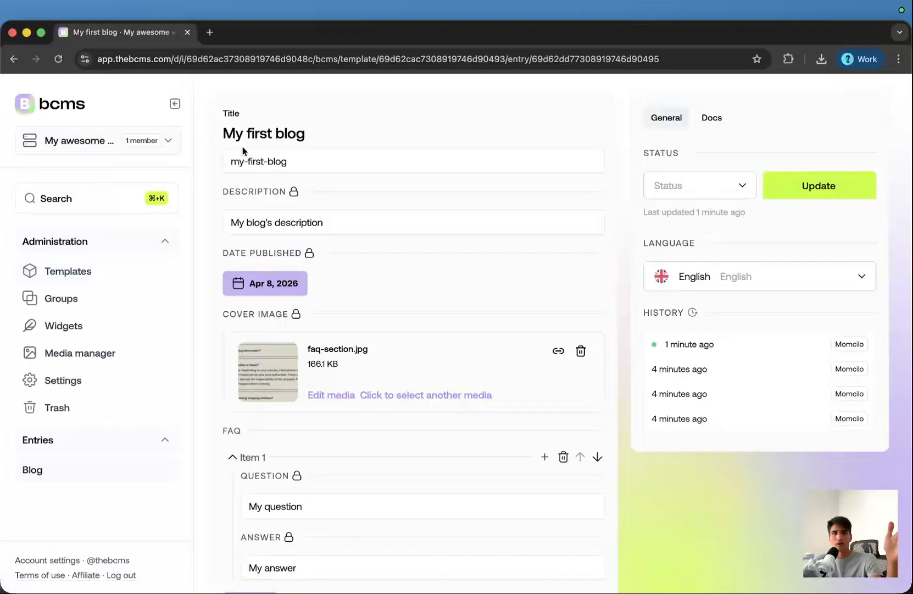
Stay on the entry instead of leaving with unsaved changes, and update it to save the moved widget.
left_click(113, 275)
left_click(509, 149)
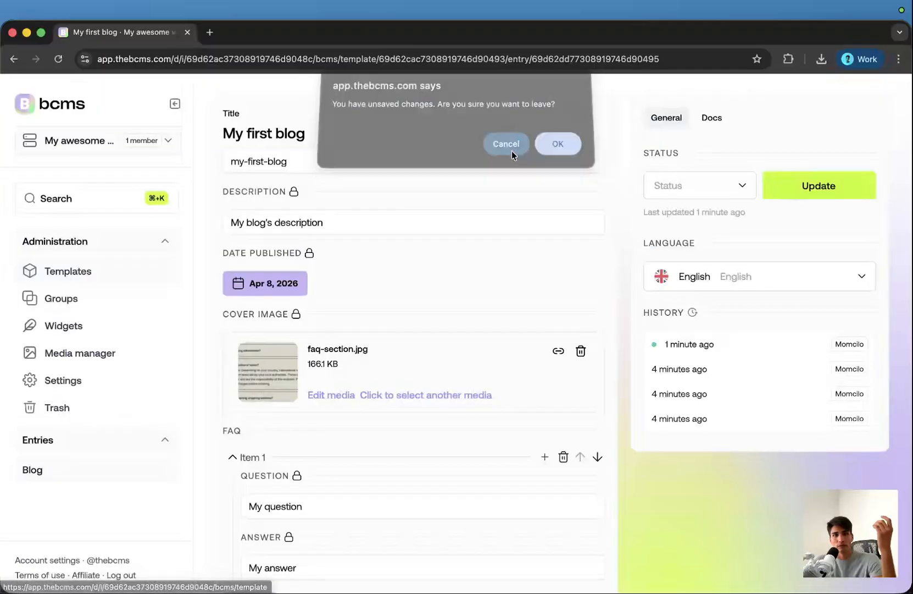
left_click(795, 185)
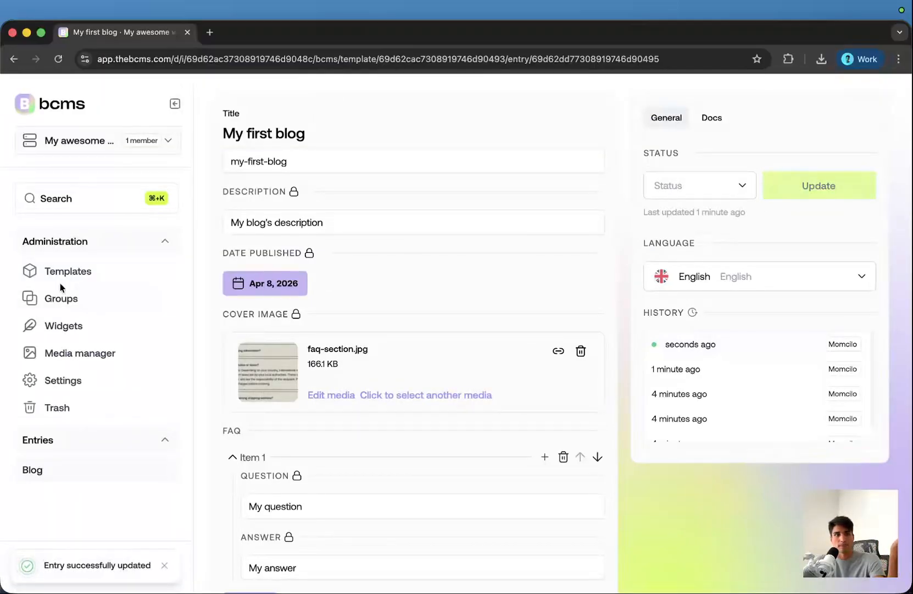
Create a new template labelled "Category", leaving its description empty and the single entry option off.
left_click(69, 271)
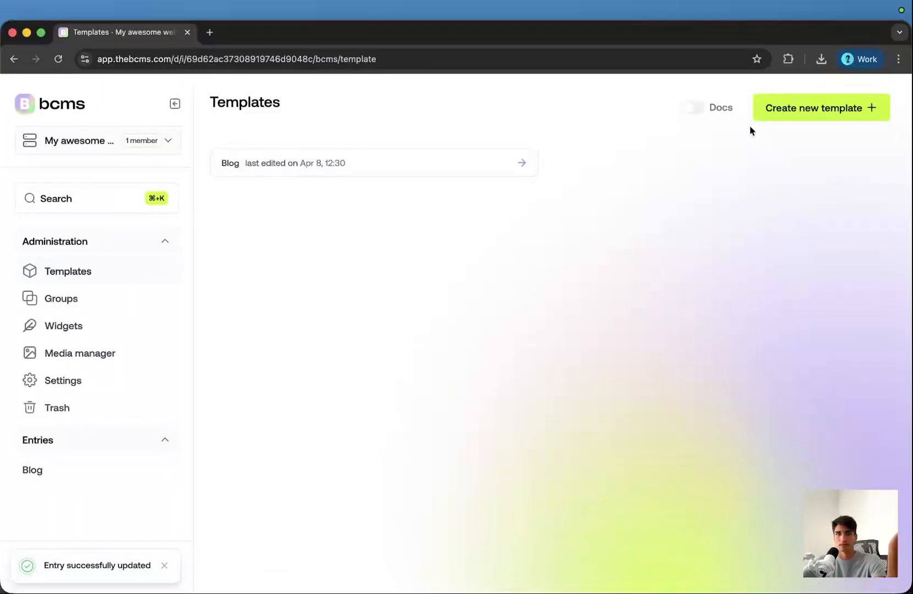
left_click(789, 114)
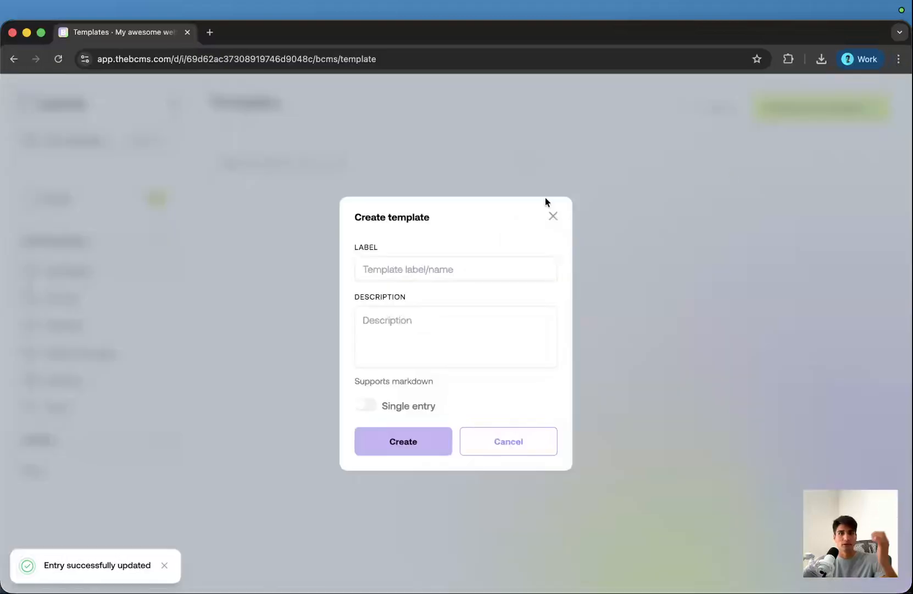
type("Category")
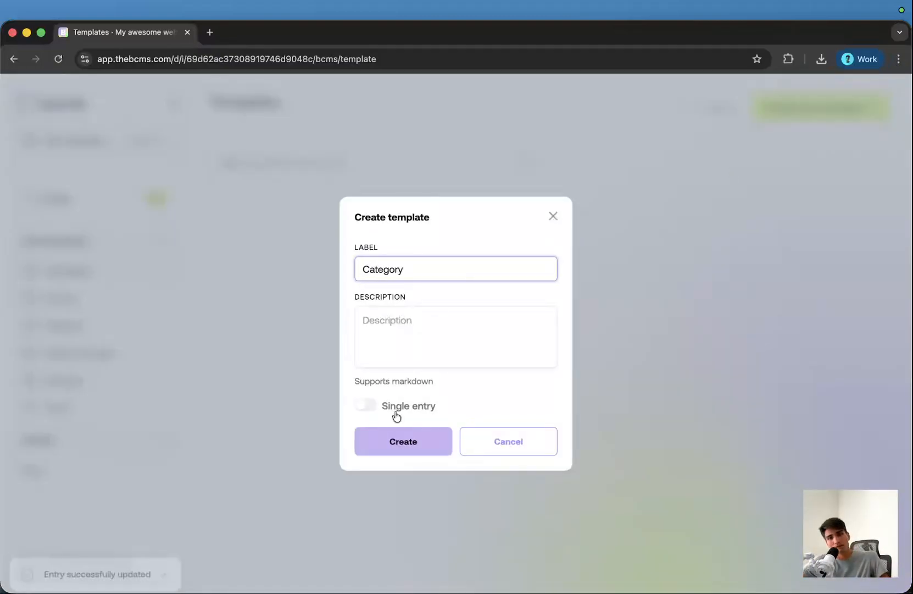
left_click(398, 441)
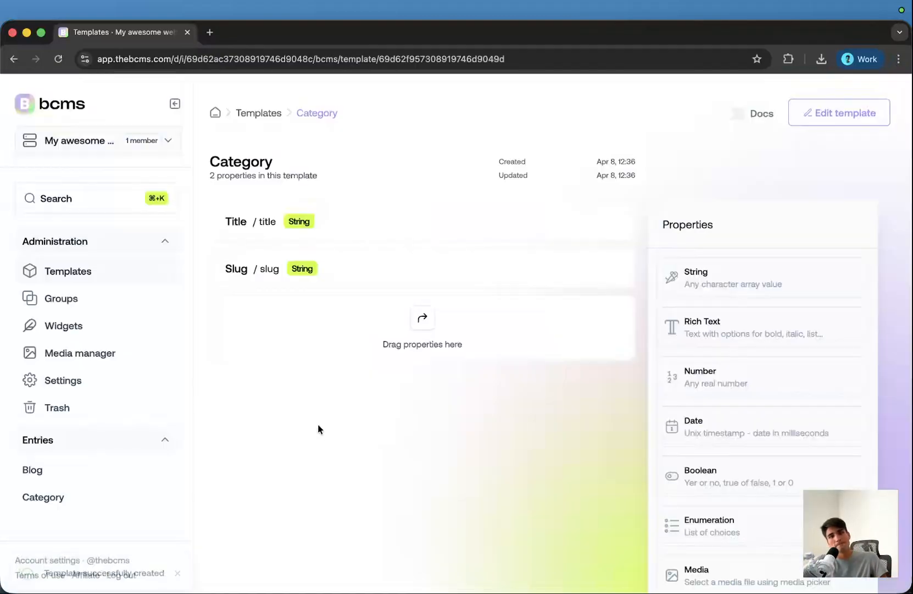
Create the first Category entry with the title "Decor".
left_click(65, 497)
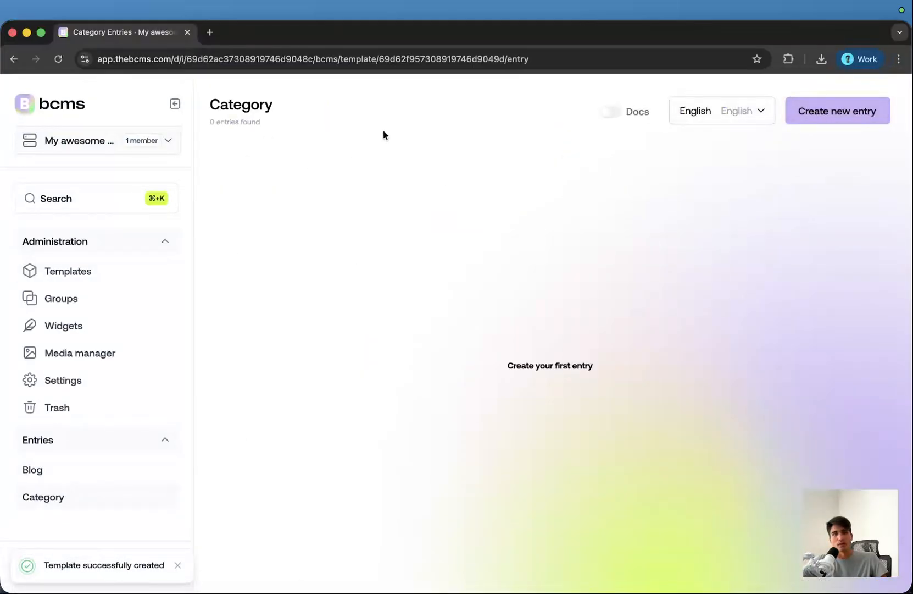
left_click(798, 116)
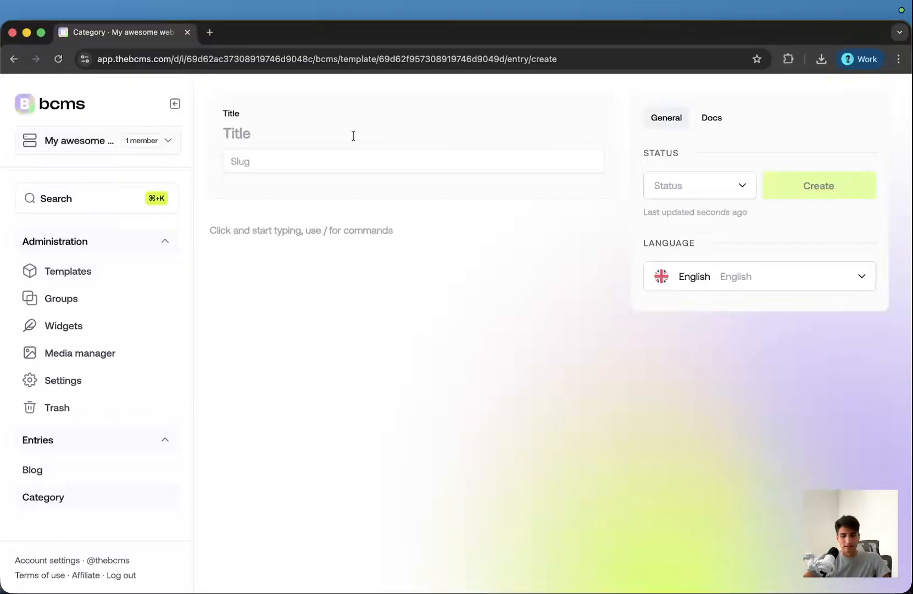
type("H")
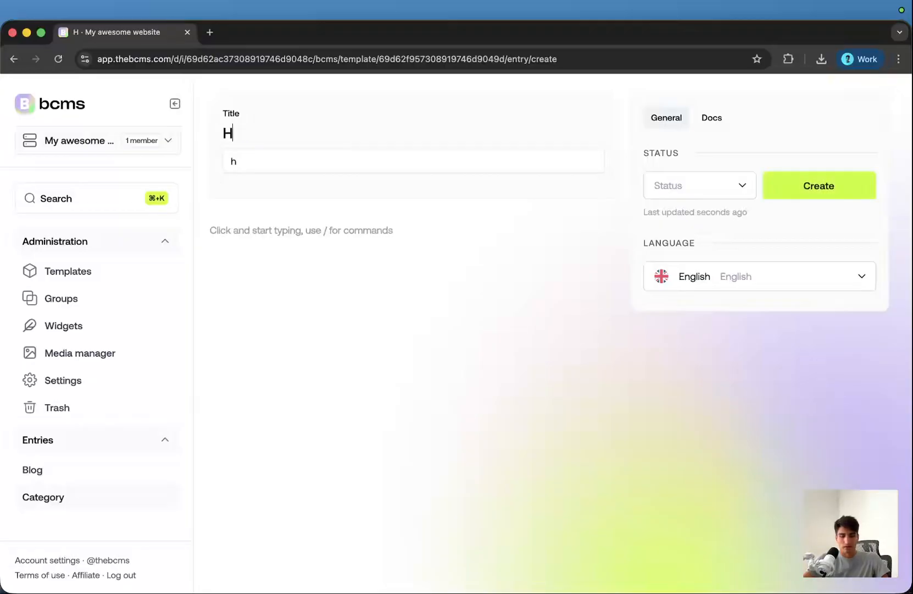
key("BackSpace")
type("Decor")
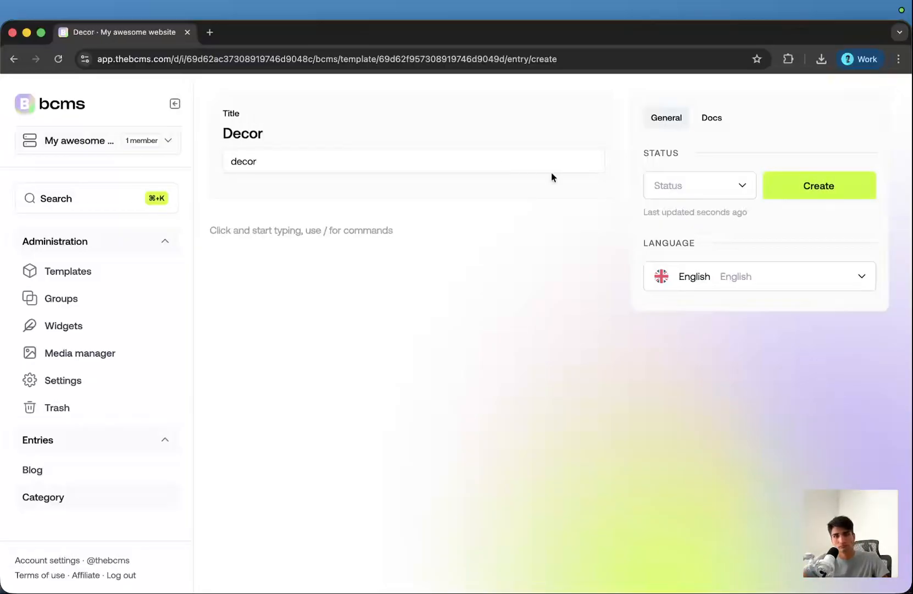
left_click(809, 187)
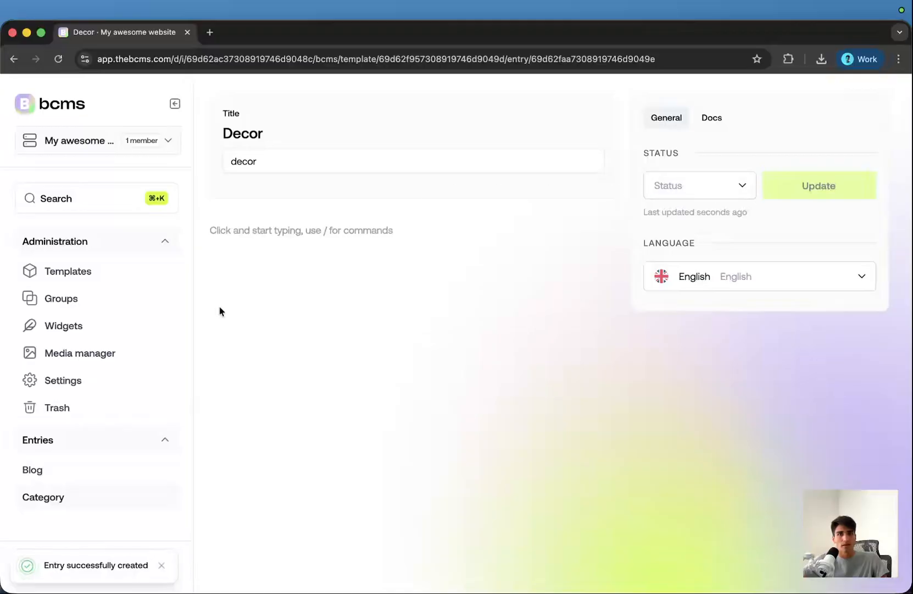
Create a second Category entry with the title "Art".
left_click(61, 503)
left_click(814, 113)
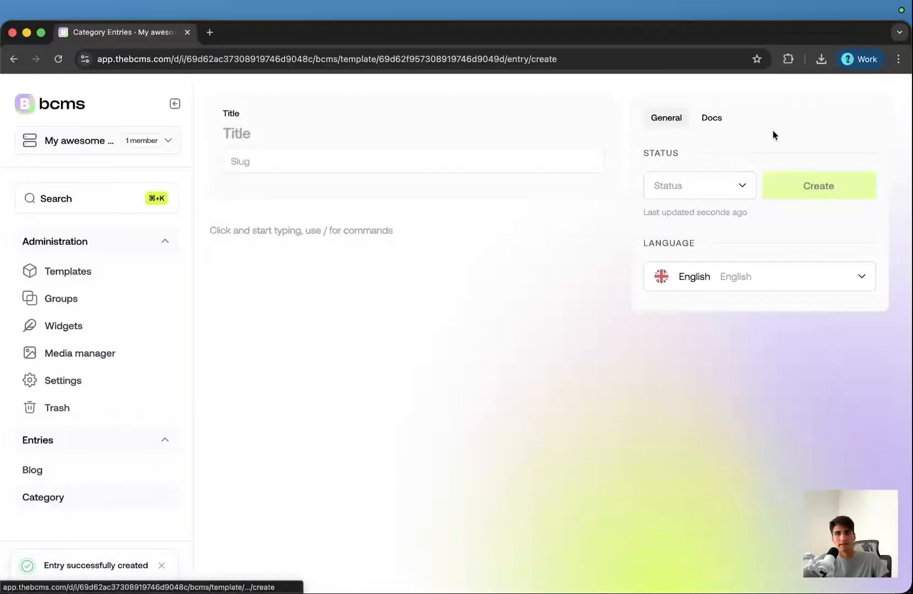
left_click(290, 137)
type("Art")
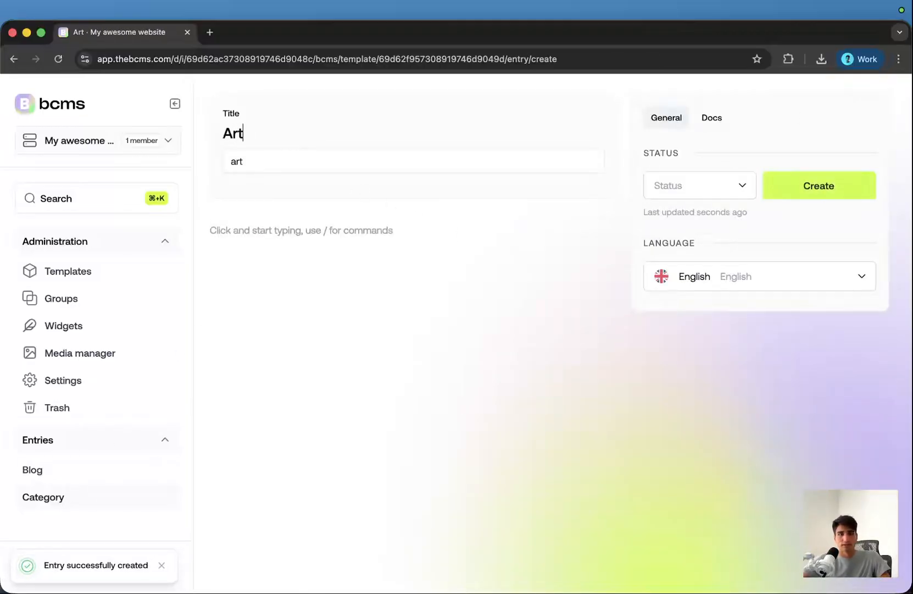
left_click(804, 186)
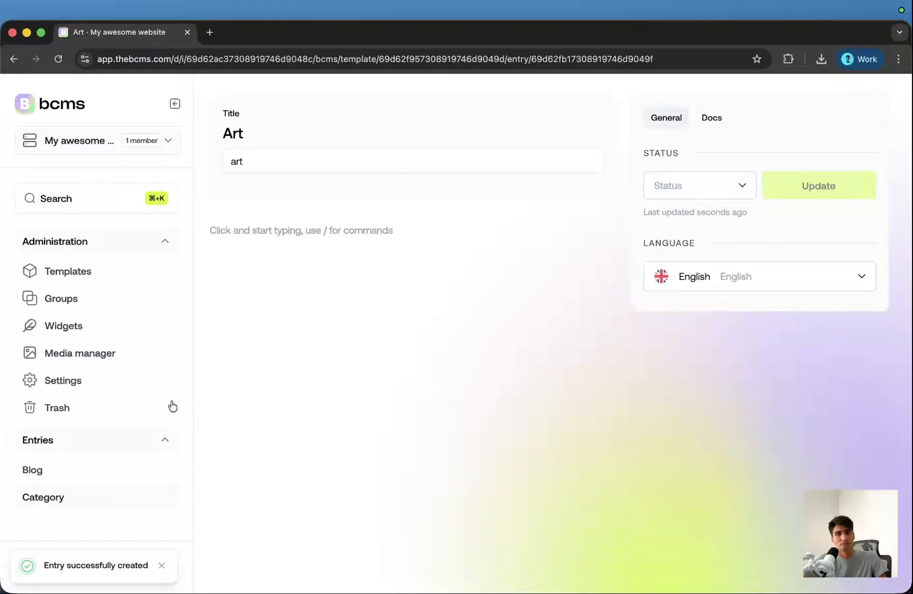
Create a third Category entry with the title "Travel" and return to the list of Category entries.
left_click(64, 498)
left_click(813, 115)
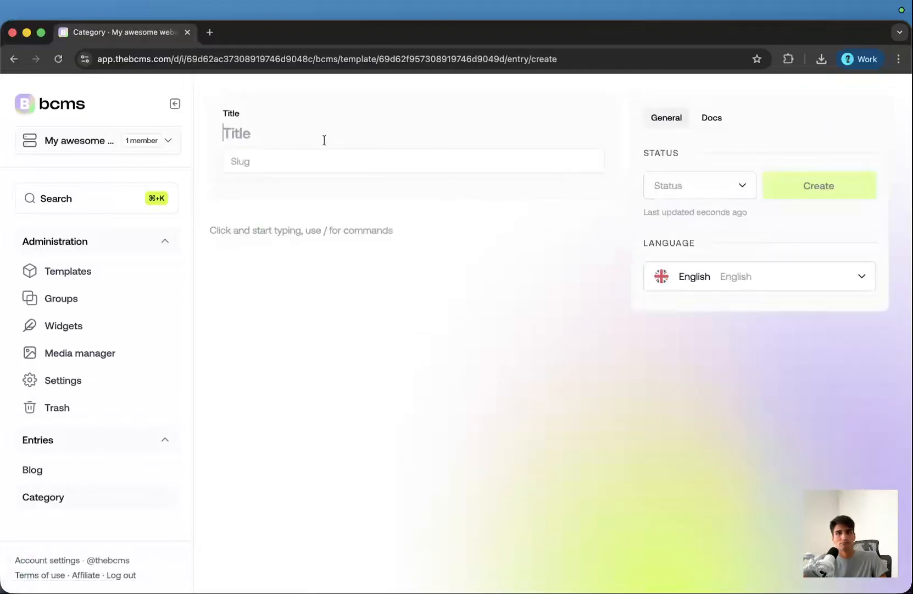
type("Travel")
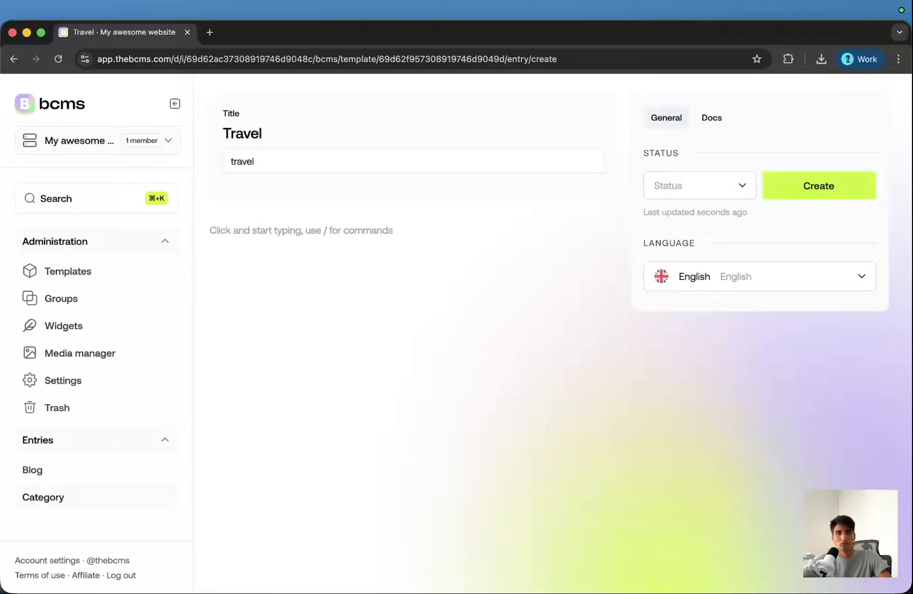
left_click(800, 197)
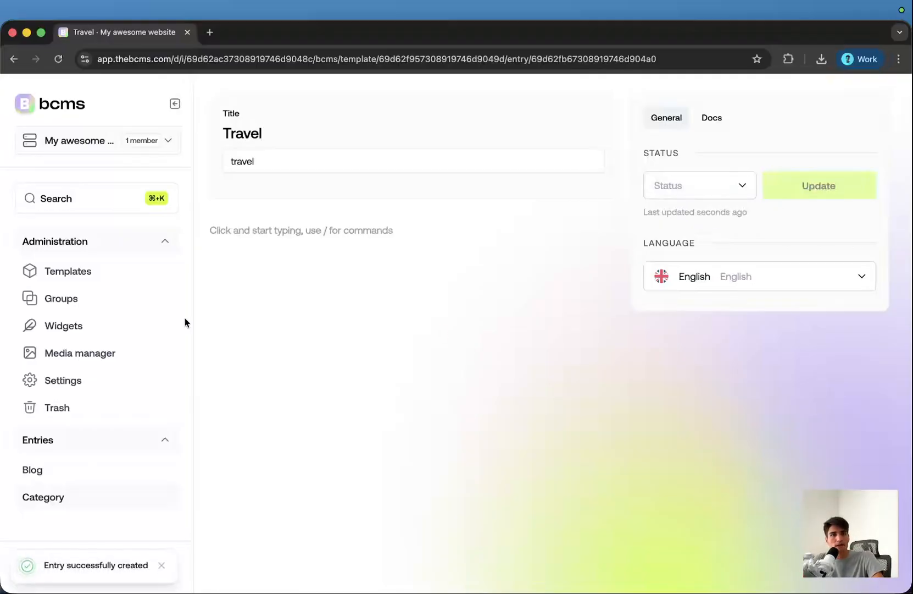
left_click(67, 499)
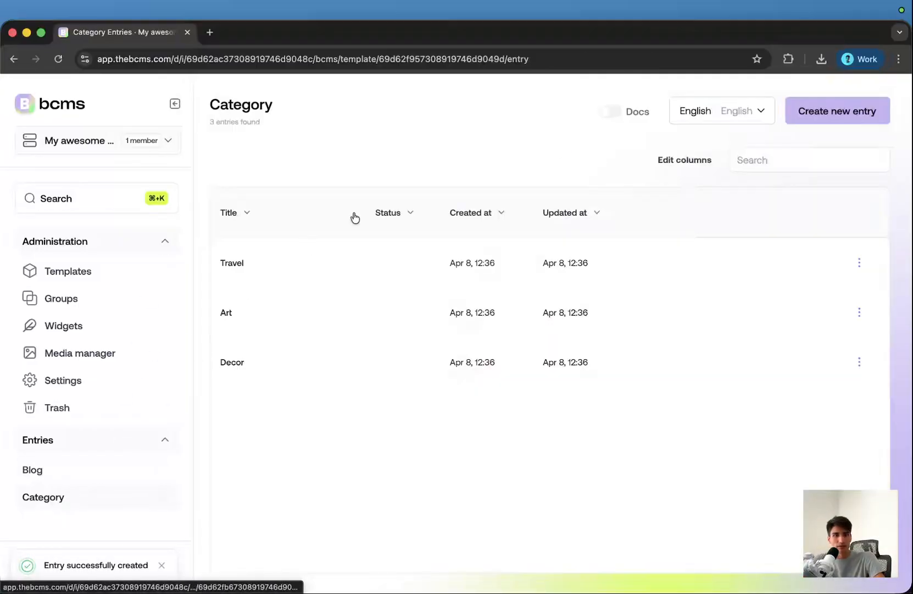
Start an Entry Pointer property labelled "Category" in the Blog template, between Slug and Description.
left_click(72, 278)
left_click(278, 167)
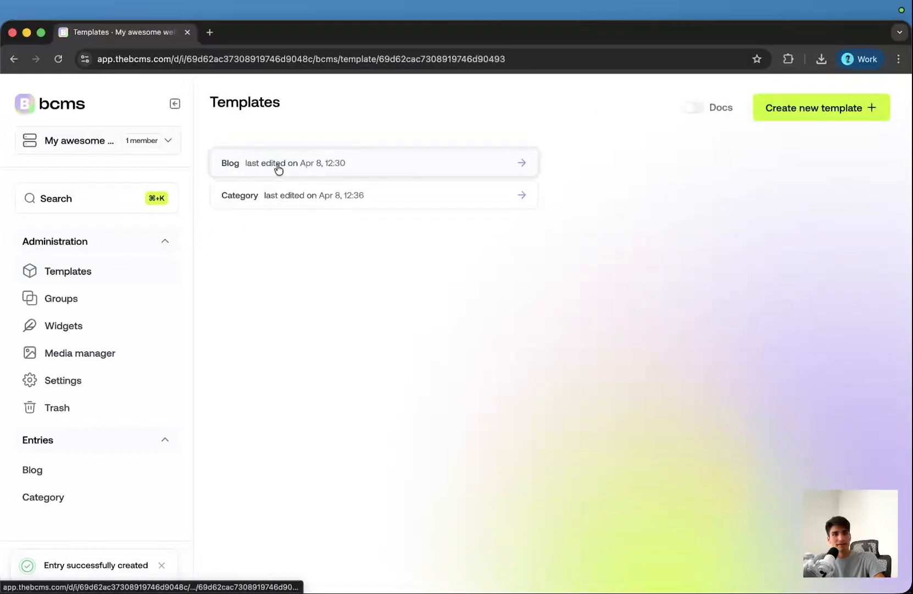
scroll(379, 353, "down", 3)
scroll(304, 413, "up", 3)
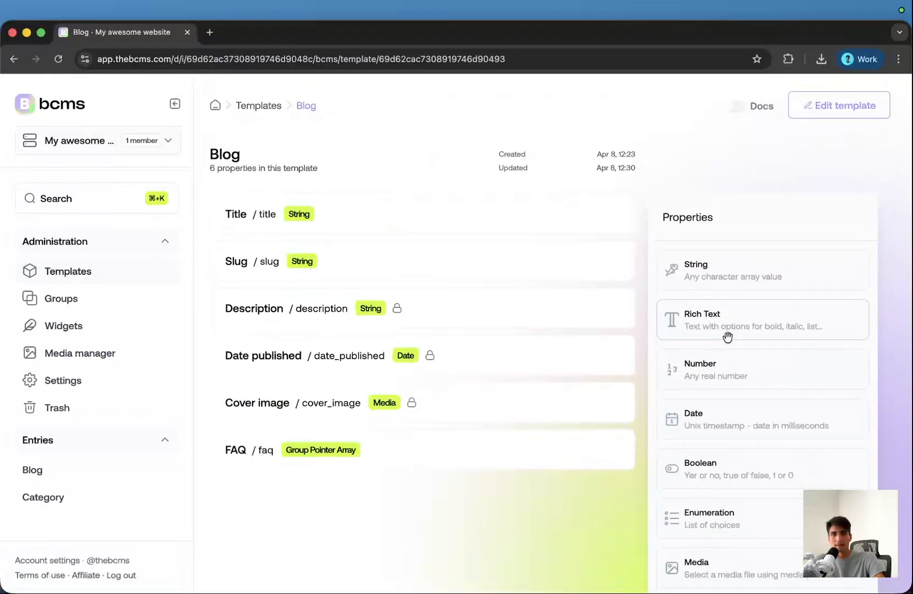
scroll(729, 342, "down", 1)
scroll(739, 476, "down", 3)
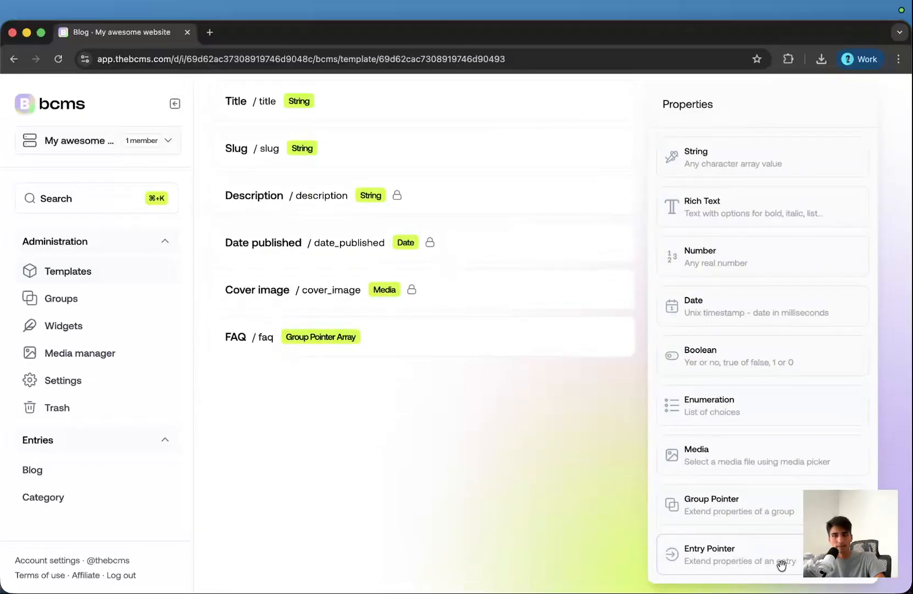
left_click_drag(749, 565, 418, 201)
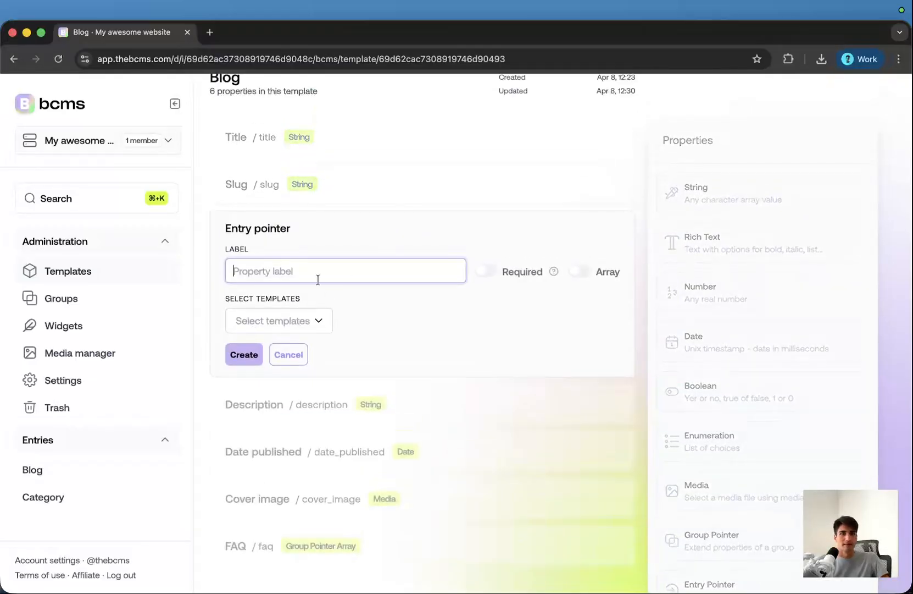
type("Category")
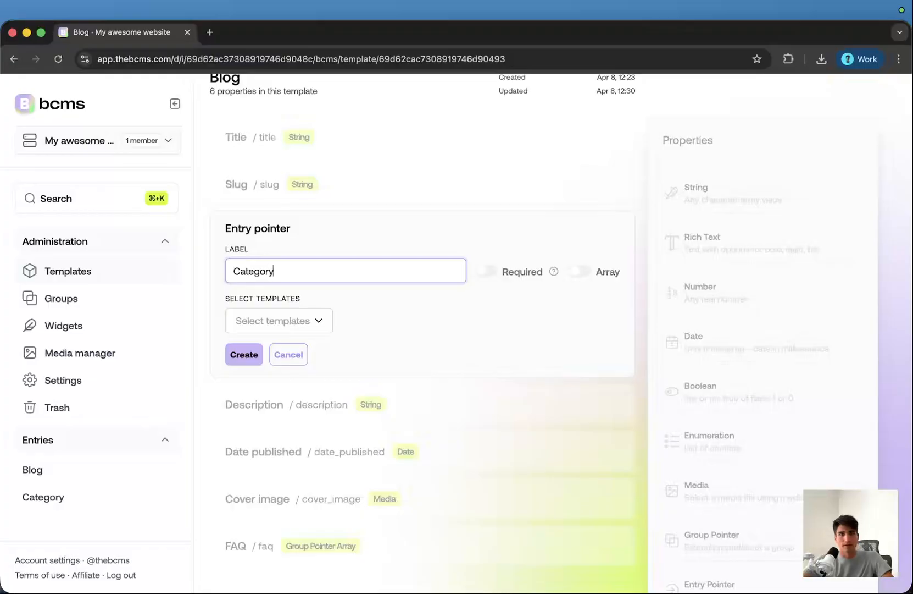
Make the Category entry pointer required and an array, point it to the Category template, and create the property.
scroll(528, 289, "up", 1)
left_click(501, 284)
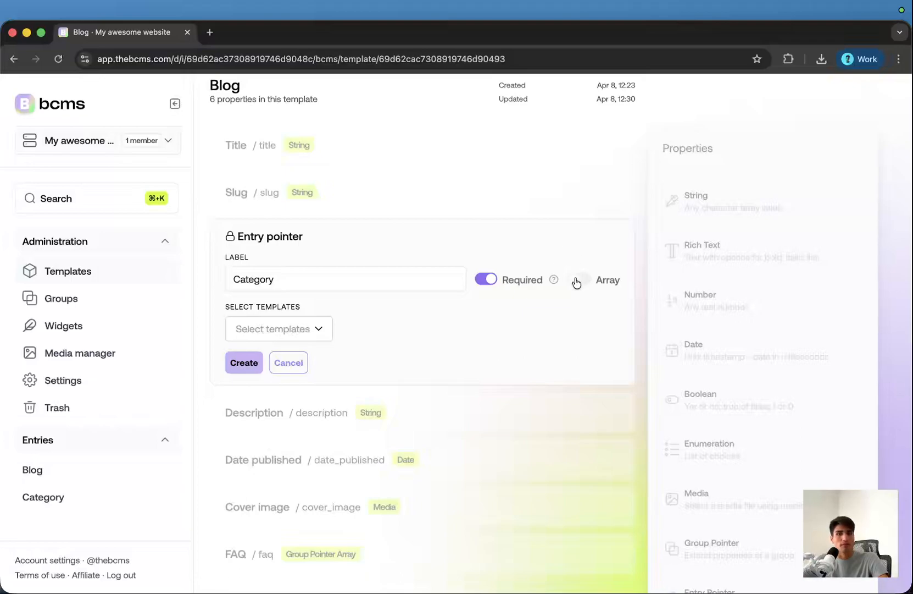
left_click(578, 280)
left_click(311, 331)
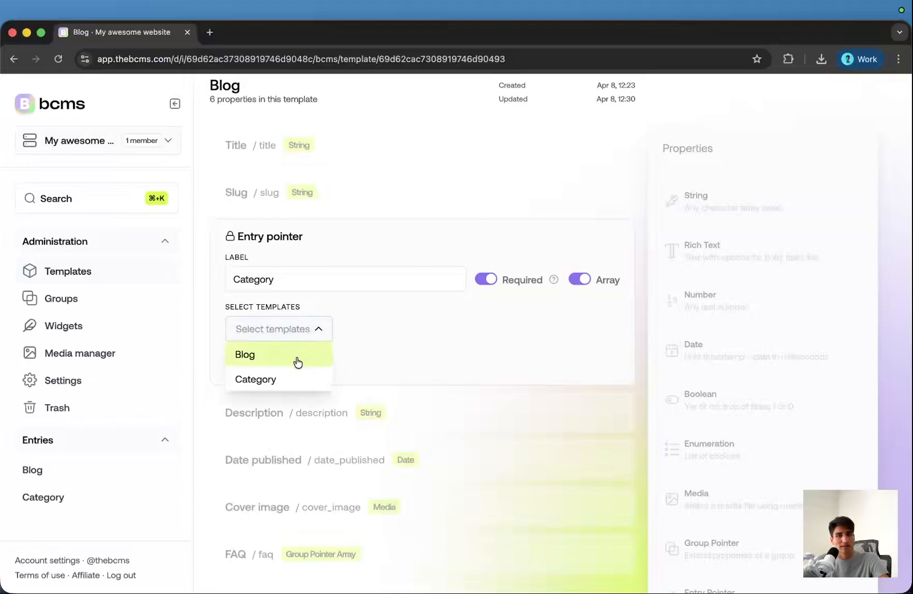
left_click(284, 378)
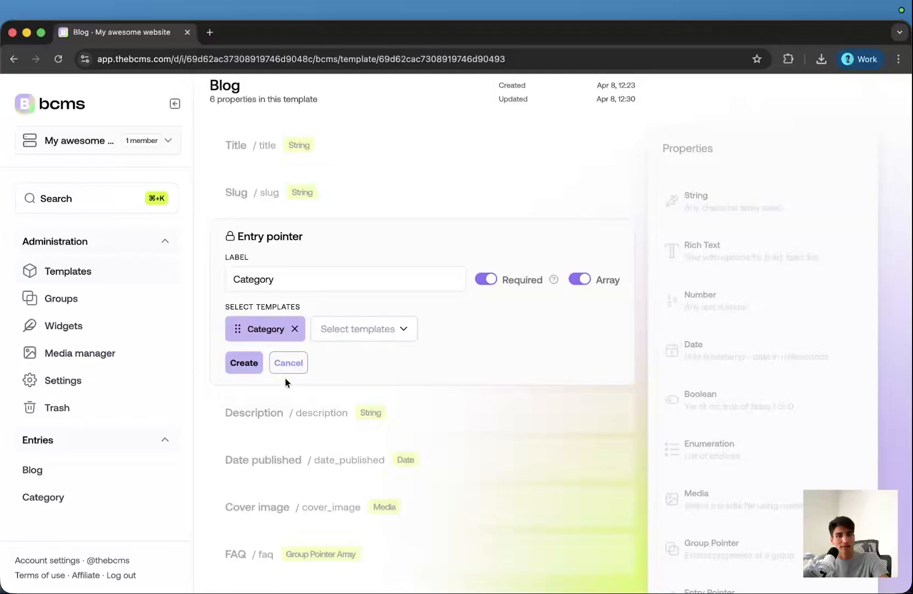
left_click(367, 329)
left_click(332, 311)
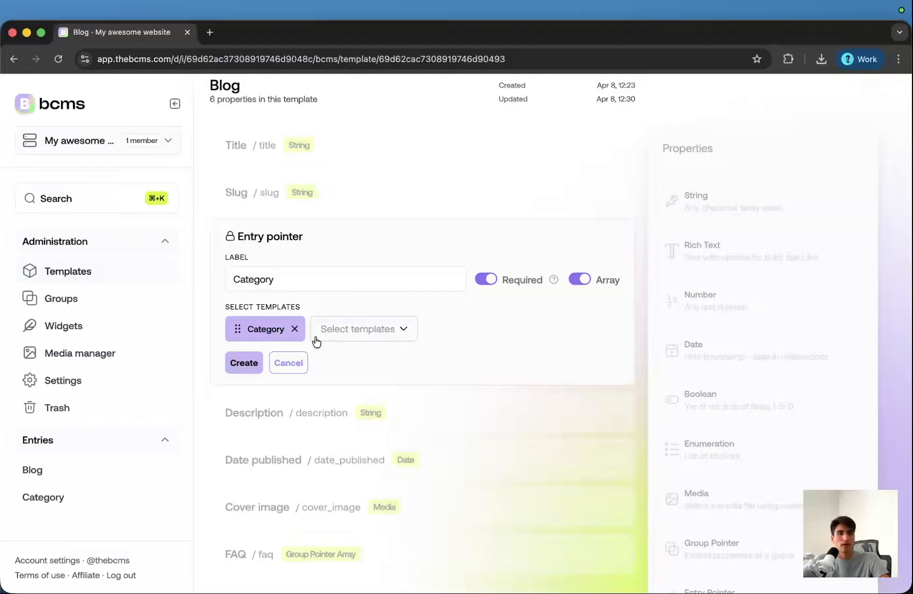
left_click(242, 362)
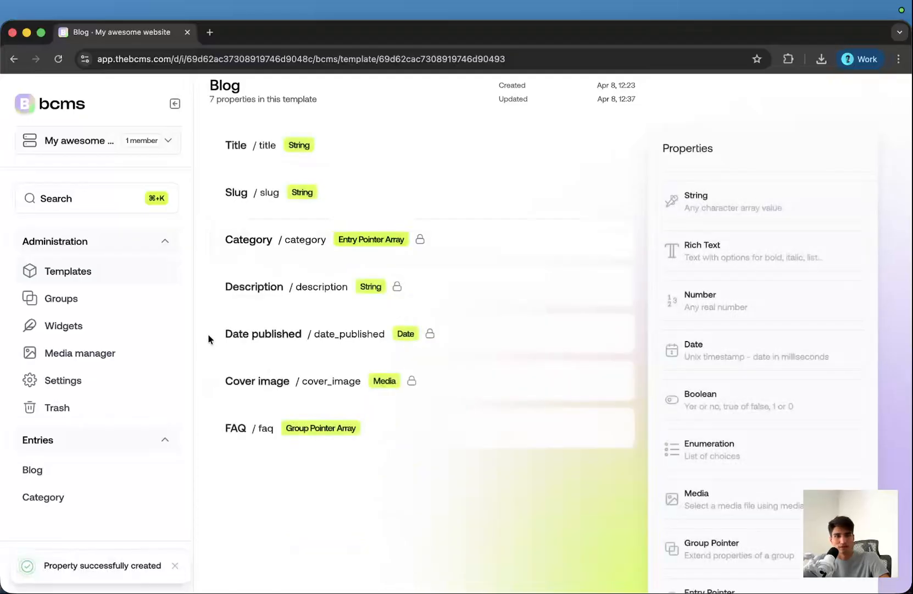
Assign the Art and Travel categories to the "My first blog" entry and update it.
left_click(61, 472)
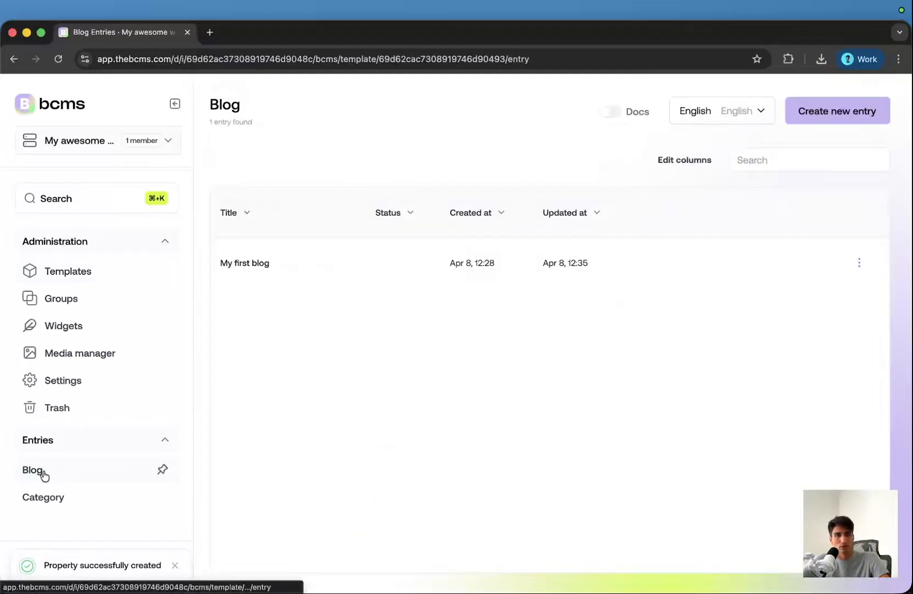
left_click(270, 272)
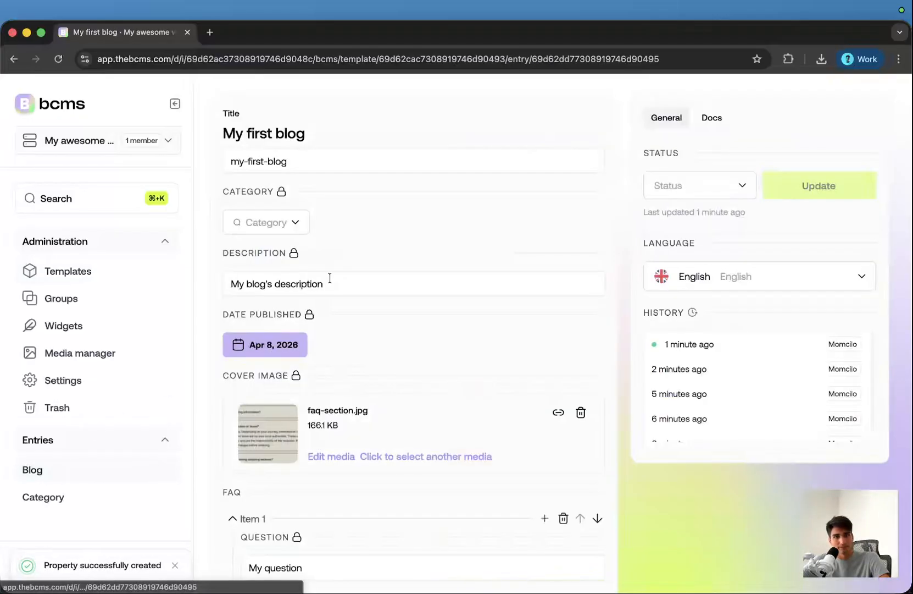
left_click(259, 222)
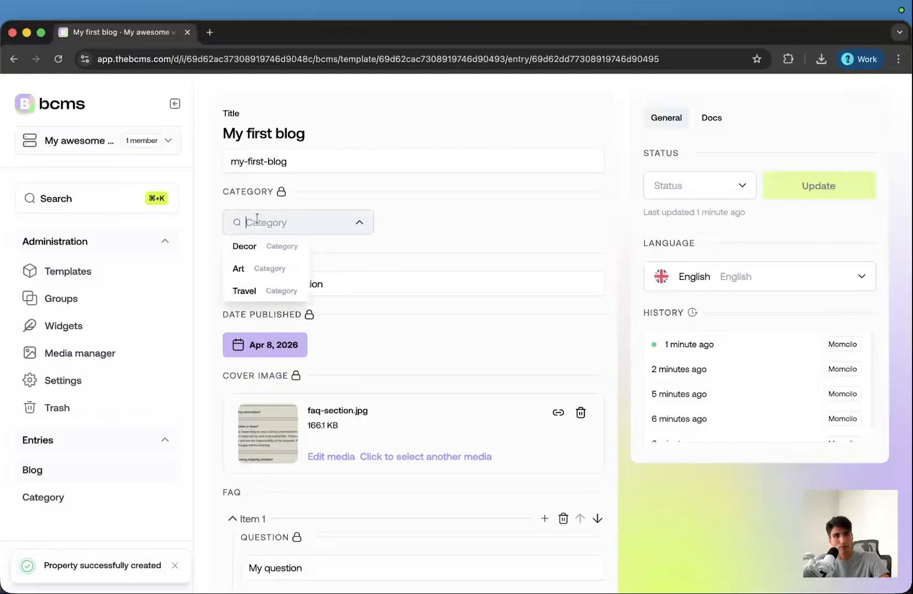
left_click(271, 269)
left_click(292, 230)
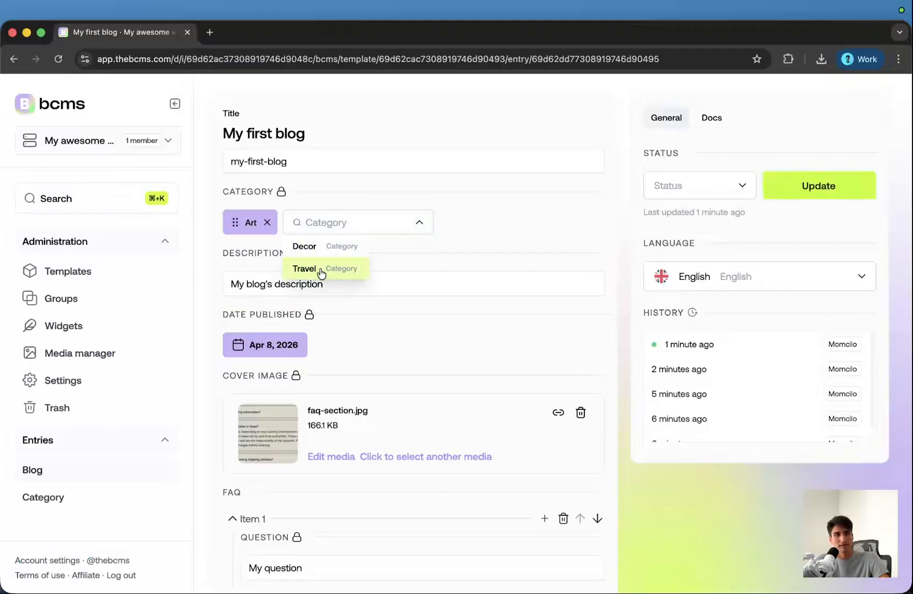
left_click(322, 271)
left_click(815, 185)
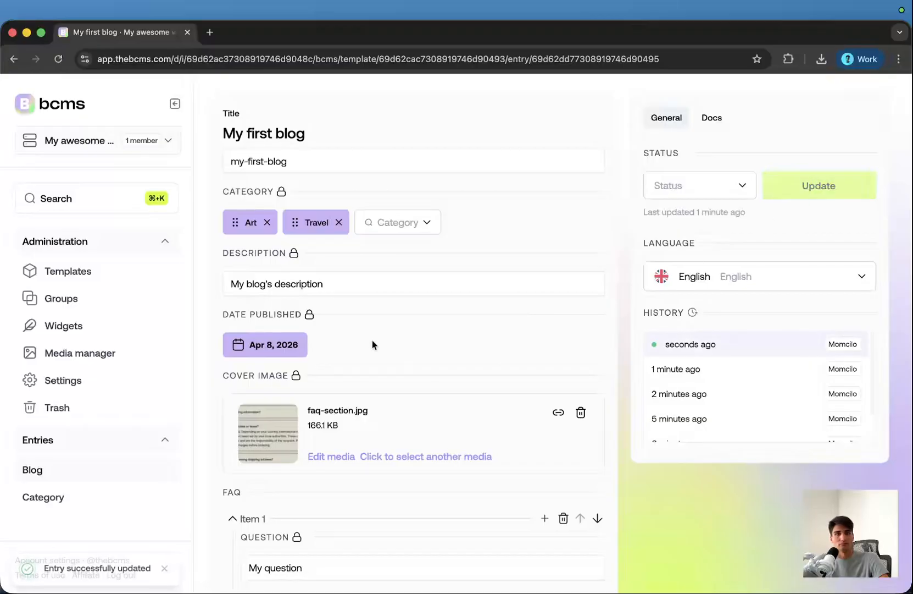
scroll(540, 381, "down", 5)
scroll(516, 341, "up", 5)
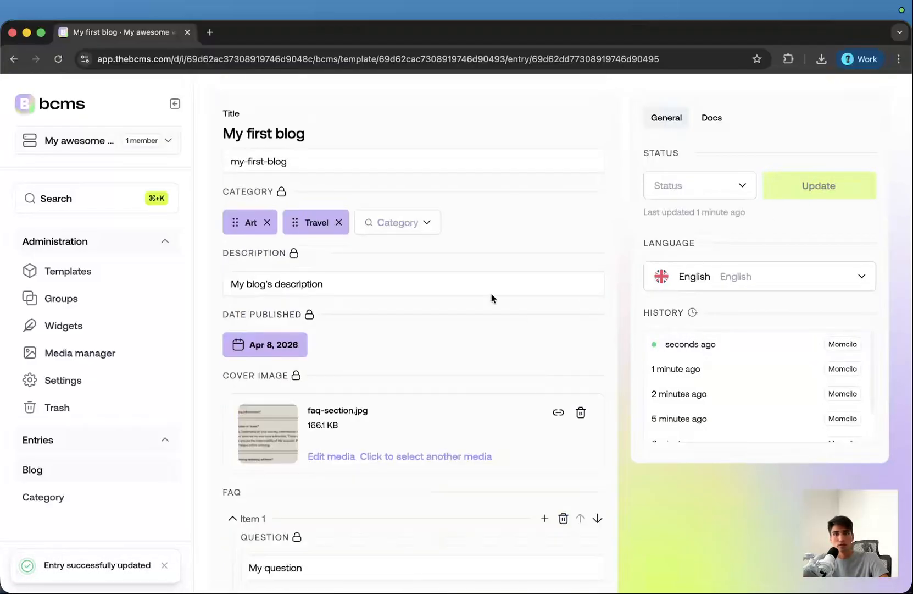
Start an Enumeration property labelled "Categories" in the Blog template, below FAQ.
left_click(97, 278)
left_click(265, 172)
scroll(786, 395, "down", 1)
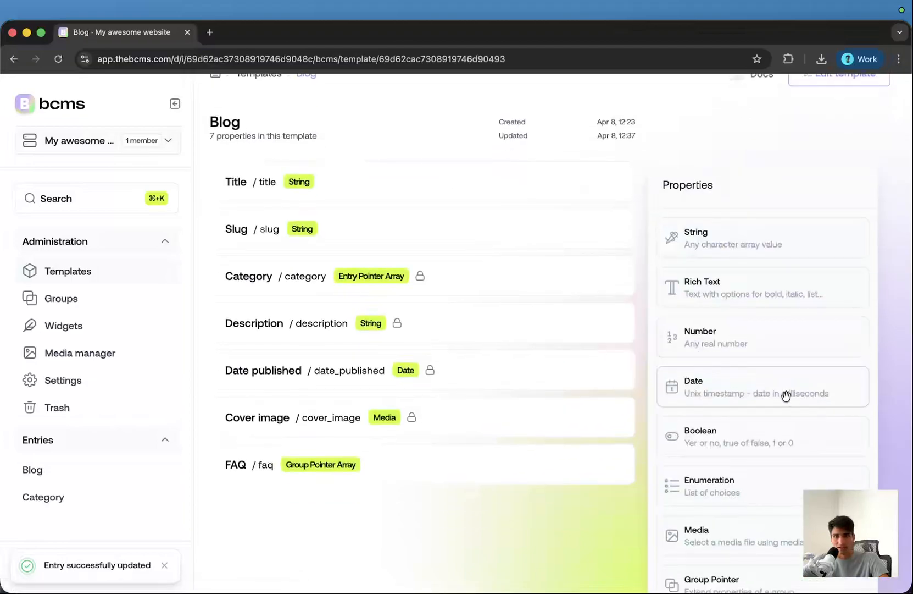
scroll(791, 409, "down", 1)
scroll(745, 421, "down", 1)
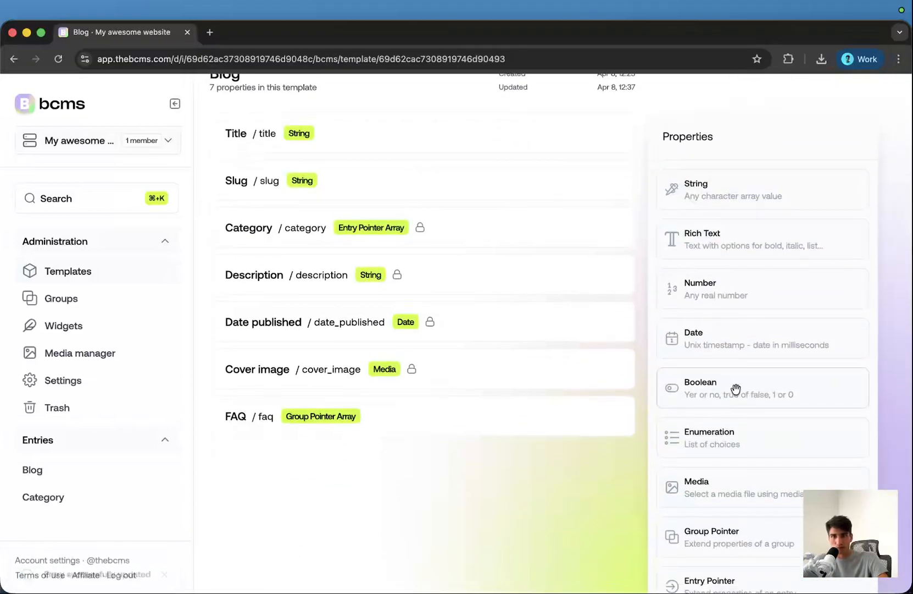
scroll(748, 442, "down", 1)
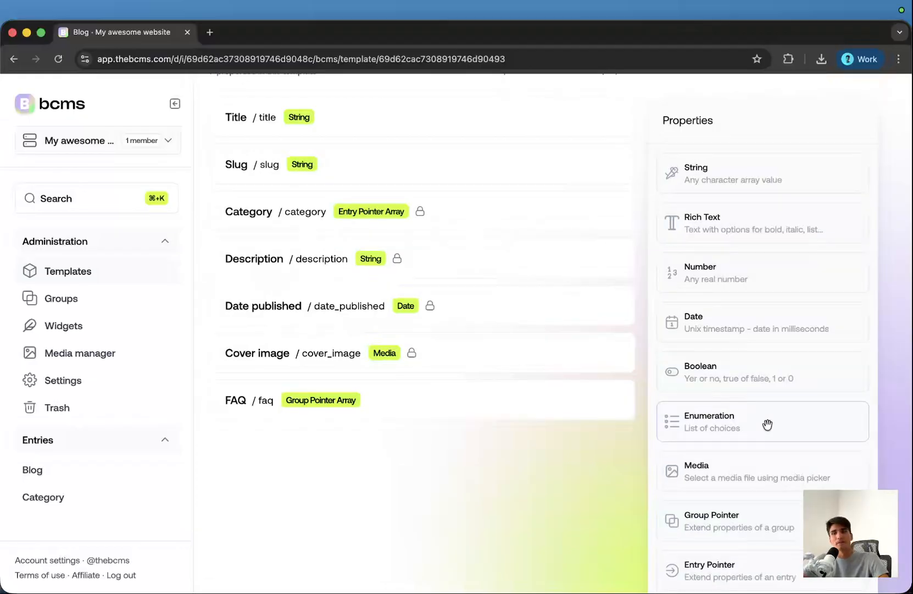
left_click_drag(768, 424, 465, 468)
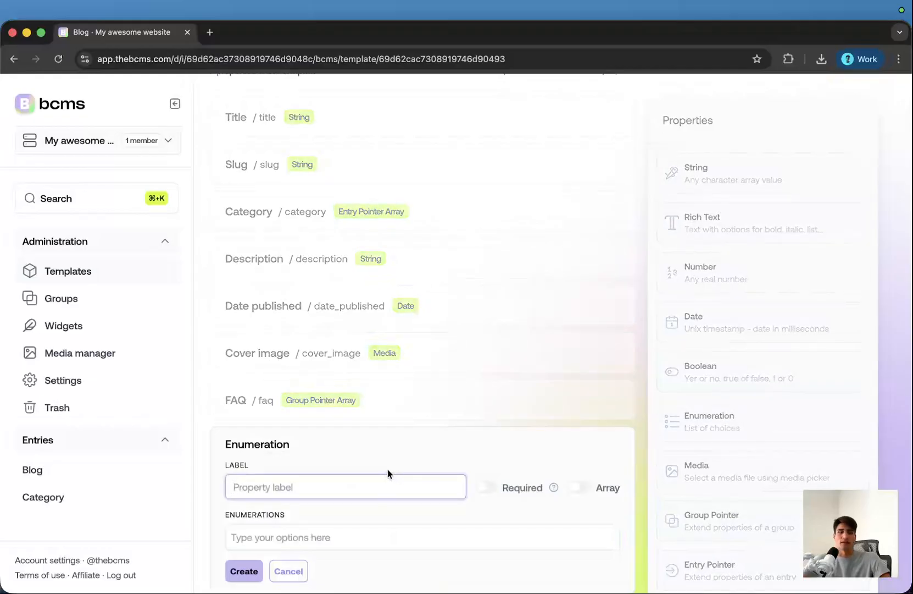
type("Categories")
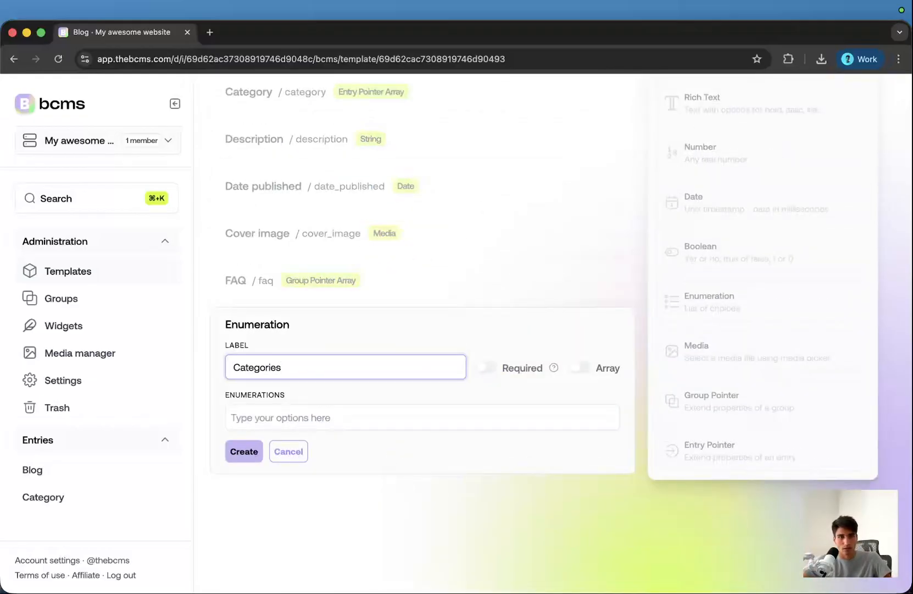
scroll(465, 469, "up", 1)
scroll(329, 137, "down", 1)
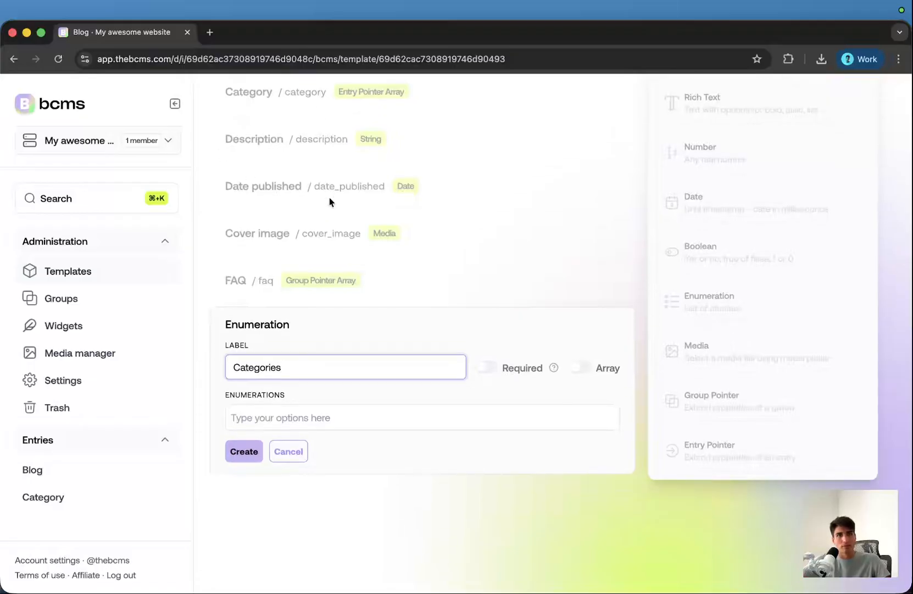
Give the Categories enumeration the options ART, TRAVEL and SOMETHING_ELSE, and create the property.
left_click(318, 417)
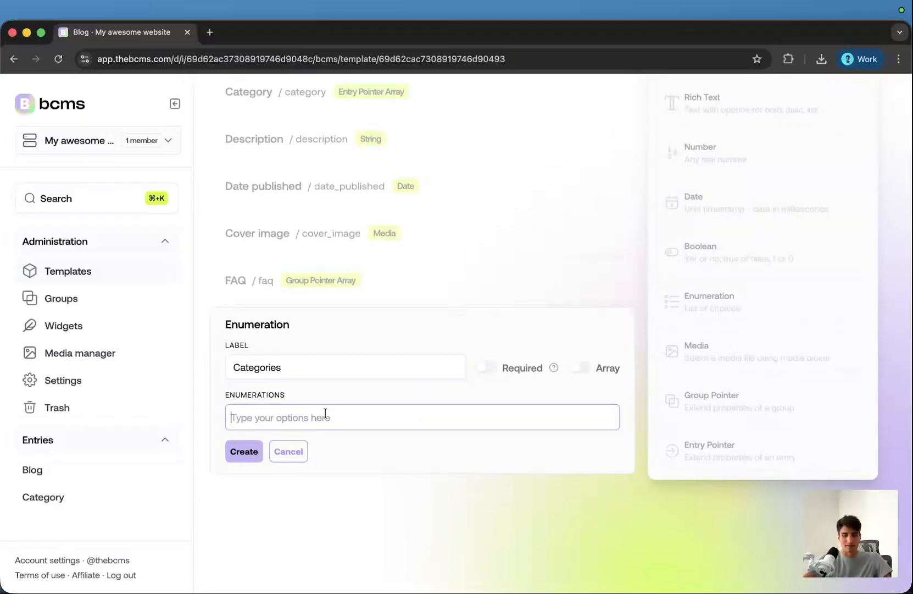
type("ART")
key("Return")
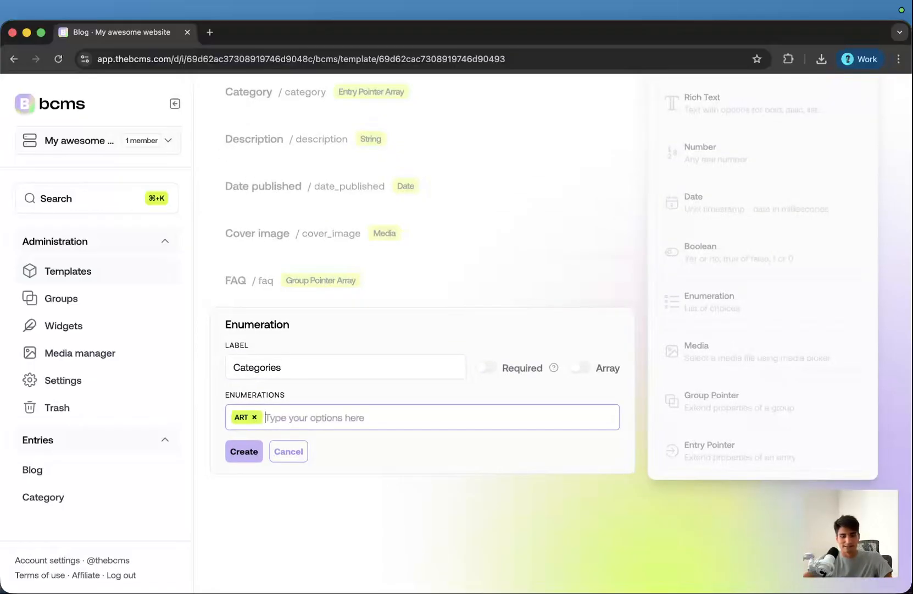
type("TRAVEL")
key("Return")
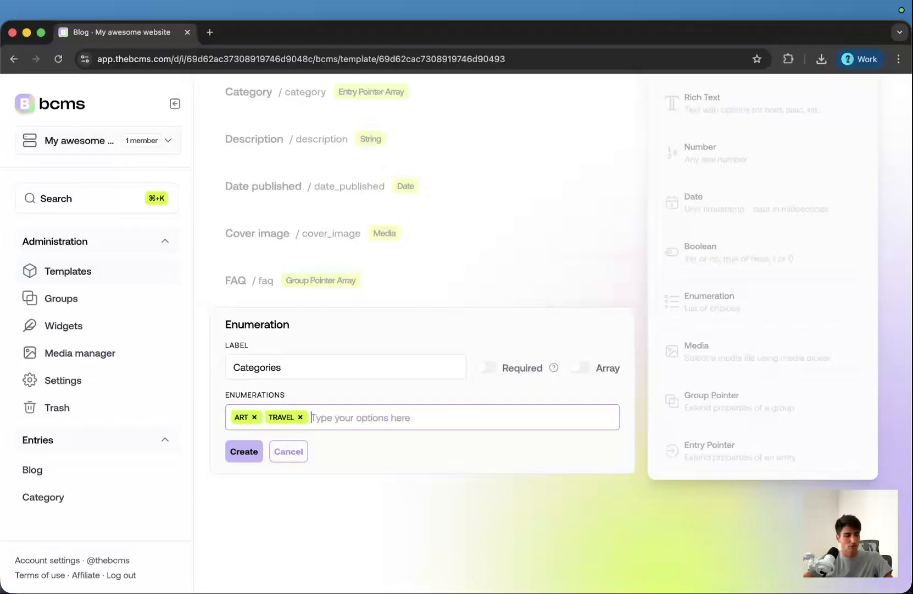
type("SOMETHIN")
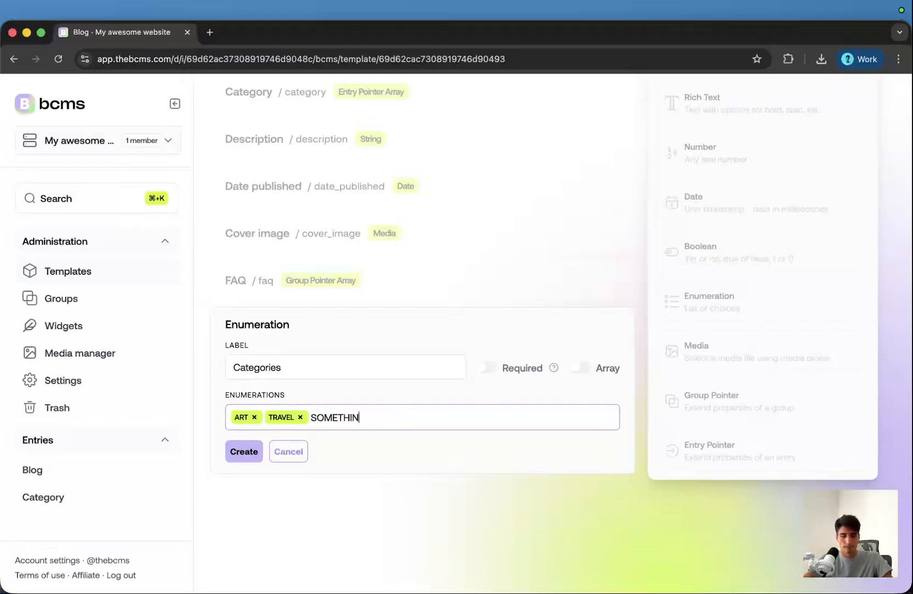
type("G_ELSE")
key("Return")
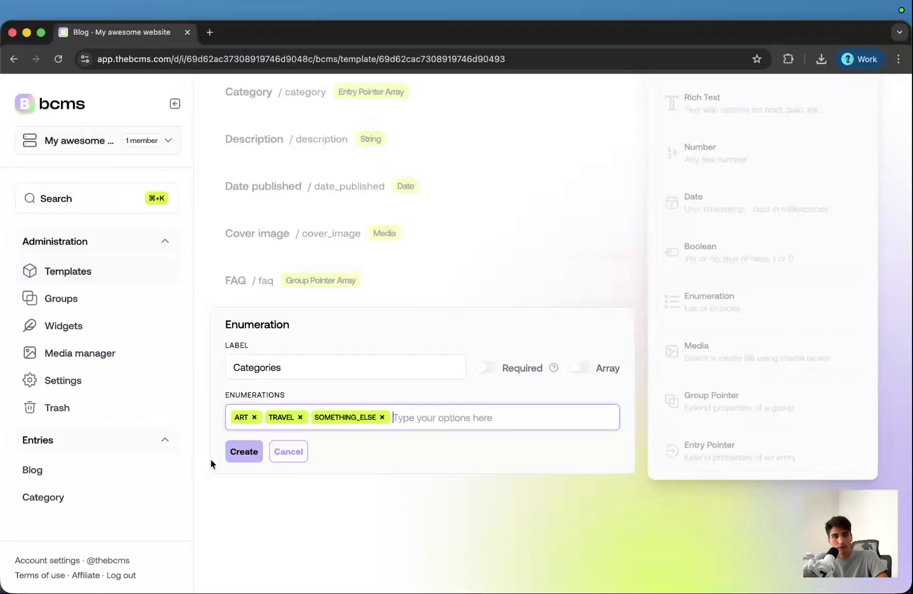
left_click(242, 452)
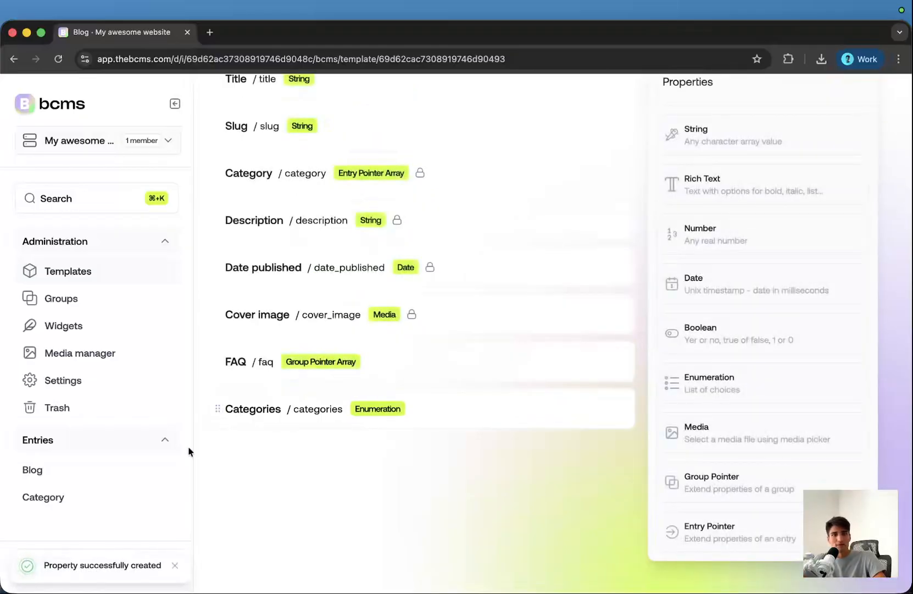
Open the "My first blog" entry and try its Categories enumeration choices, ending on SOMETHING_ELSE.
left_click(59, 473)
left_click(276, 269)
scroll(280, 293, "down", 5)
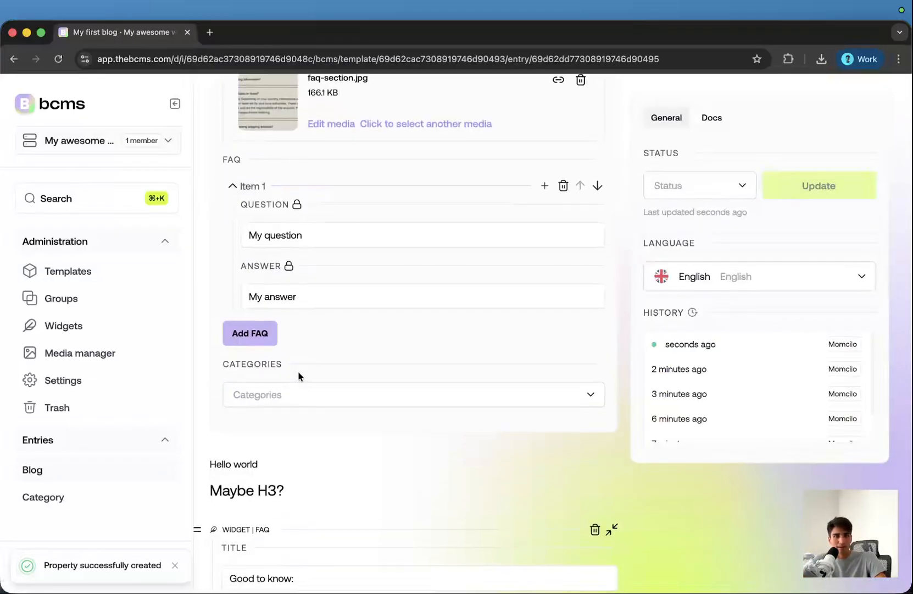
left_click(278, 384)
left_click(282, 410)
left_click(295, 391)
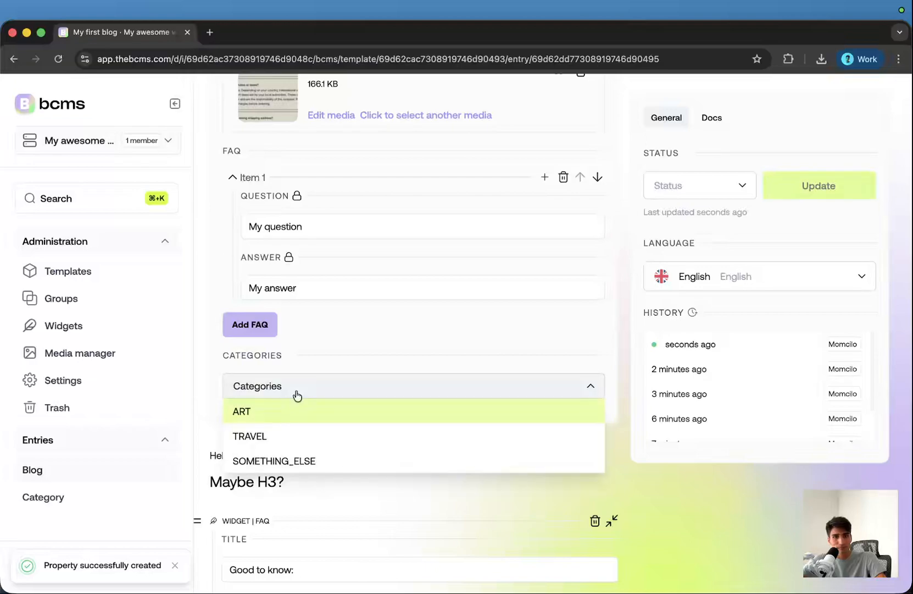
left_click(292, 437)
left_click(295, 396)
left_click(292, 458)
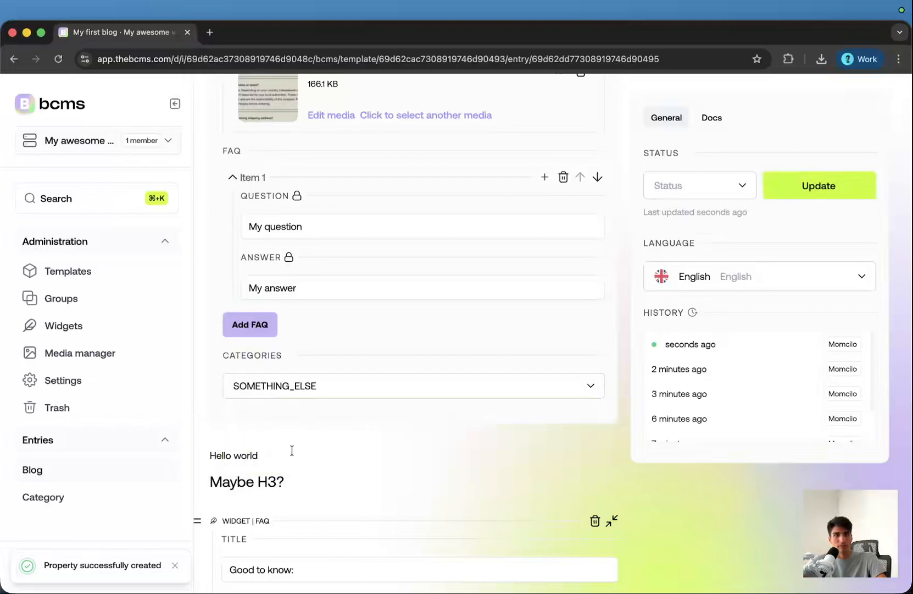
Try ART as the choice for the blog entry's Categories enumeration.
left_click(291, 392)
left_click(288, 412)
scroll(294, 408, "up", 1)
scroll(294, 403, "up", 2)
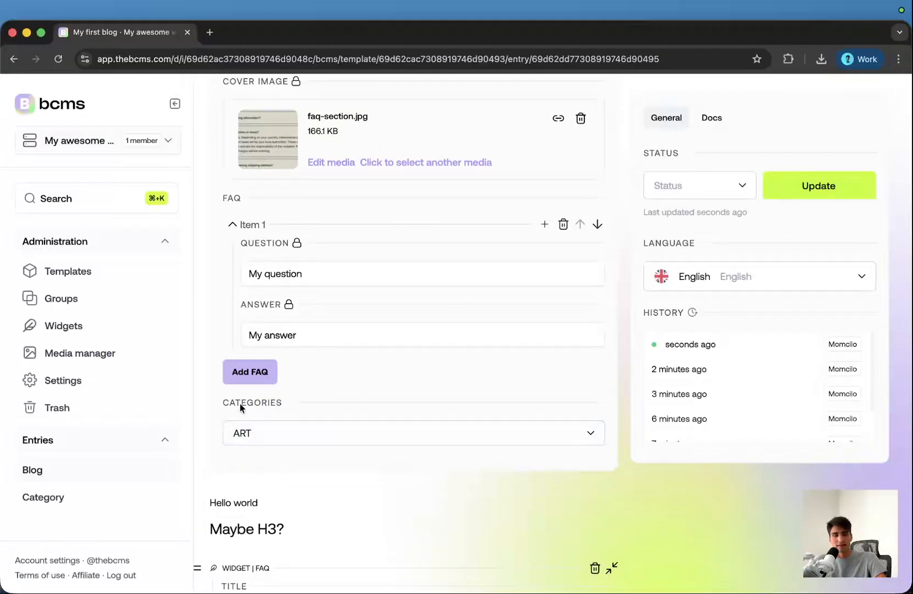
Leave the blog entry without saving its changes and open the Travel entry of the Category template.
left_click(64, 505)
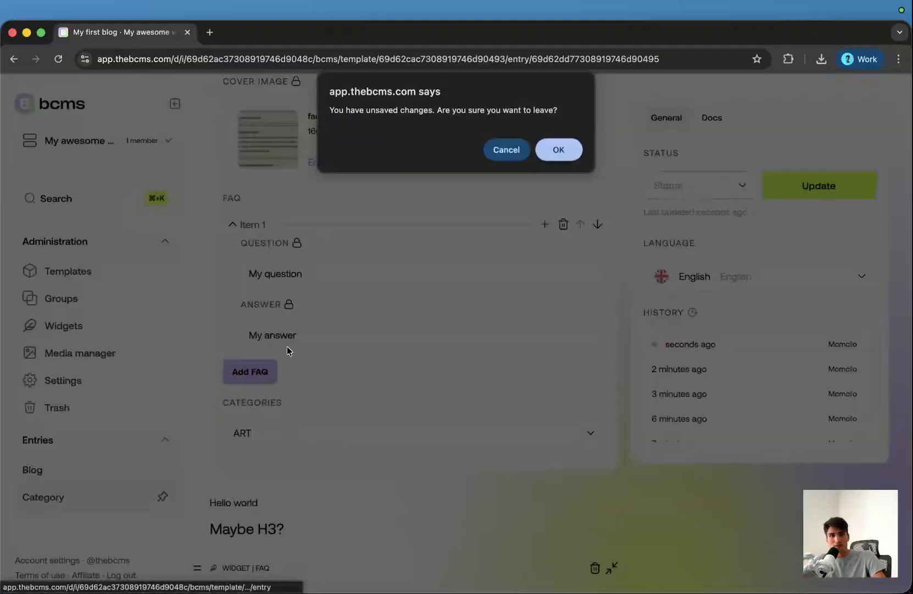
left_click(548, 148)
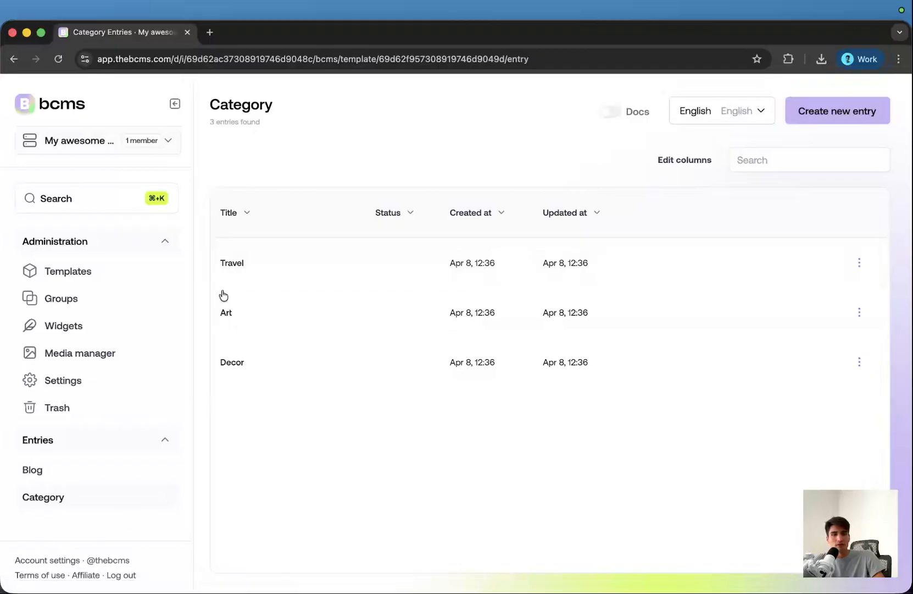
left_click(229, 262)
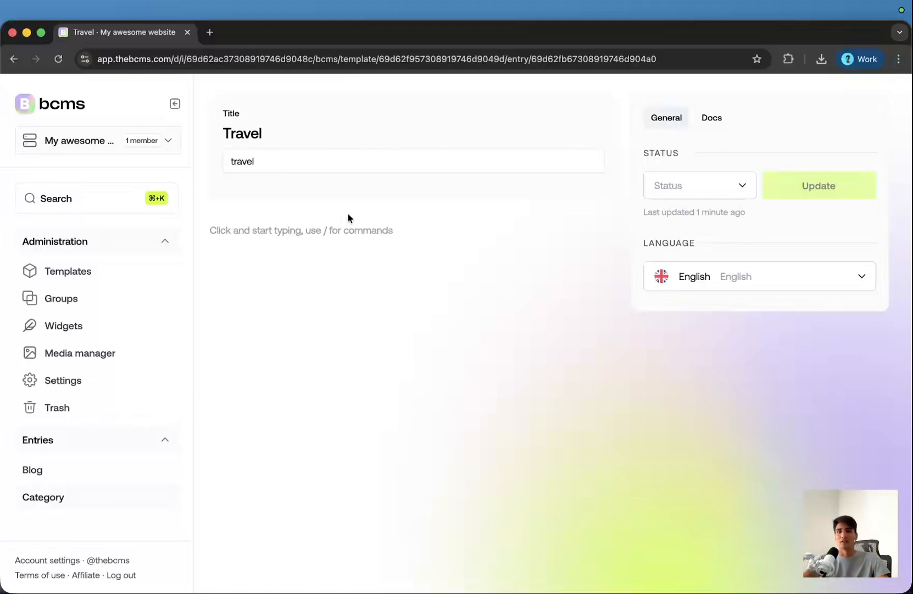
Remove the Categories enumeration property from the Blog template and confirm the deletion.
left_click(102, 273)
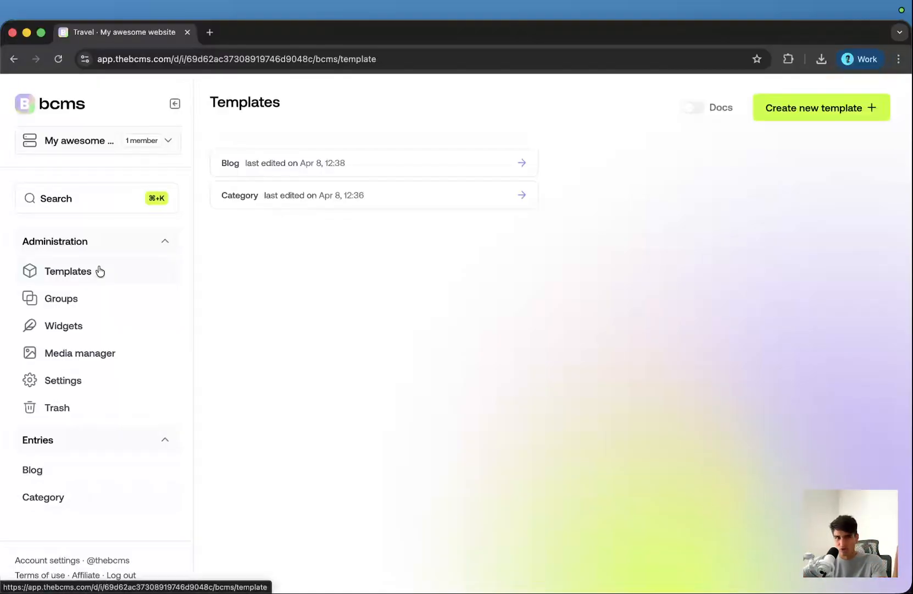
left_click(316, 163)
scroll(407, 253, "down", 3)
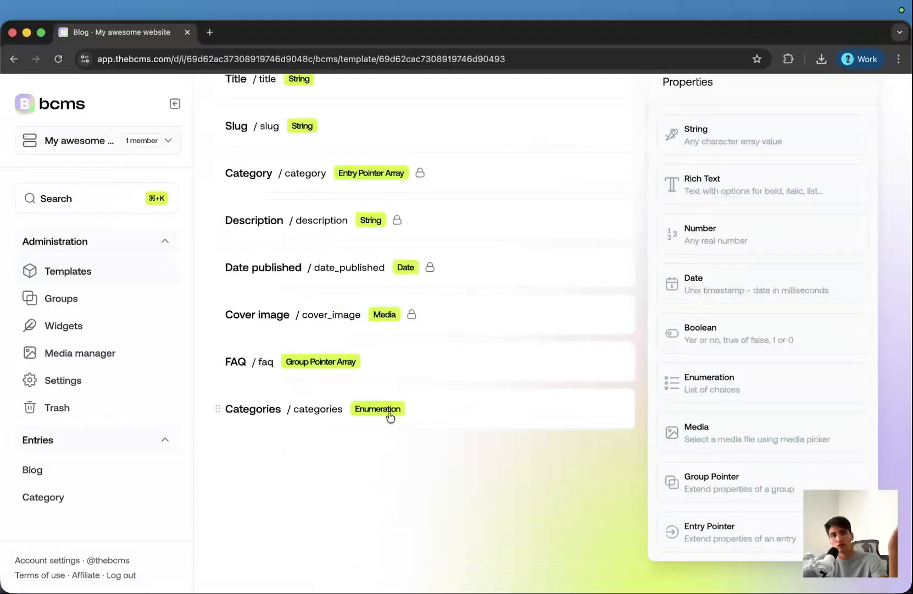
left_click(272, 408)
scroll(530, 409, "down", 2)
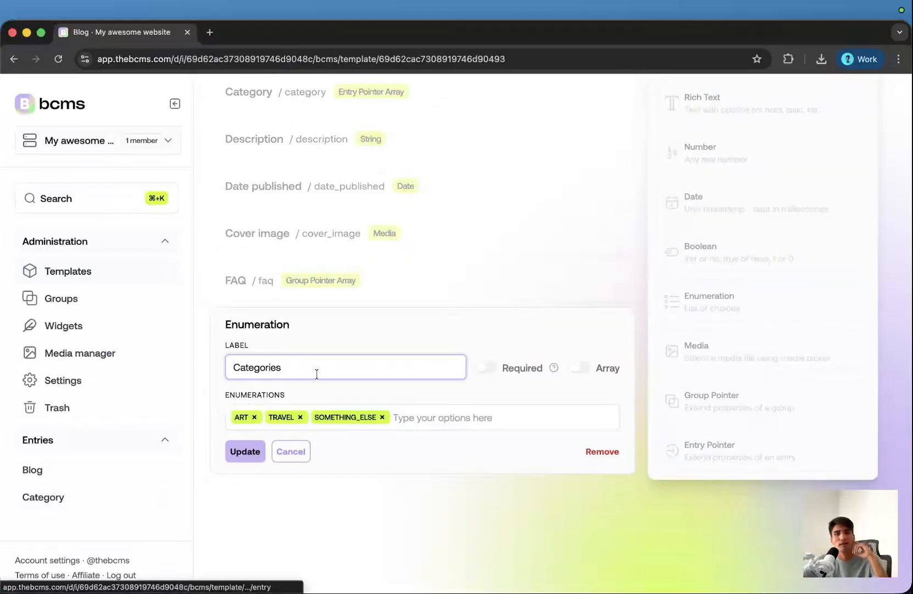
scroll(434, 448, "up", 1)
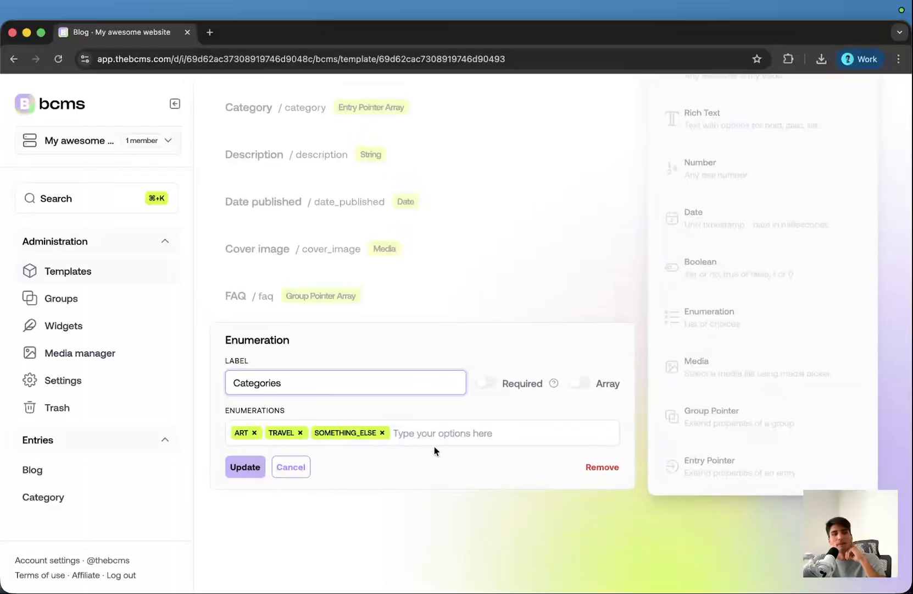
left_click(602, 474)
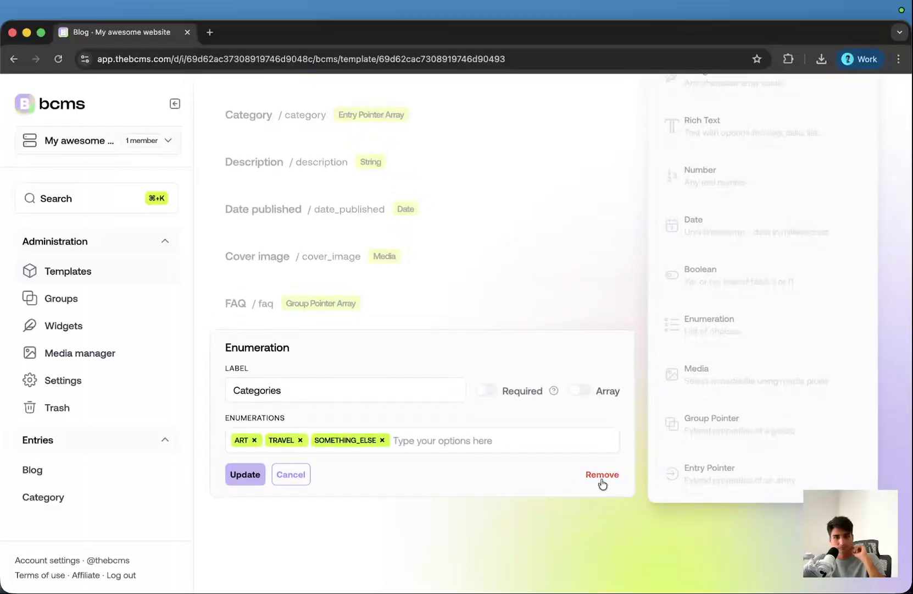
left_click(569, 412)
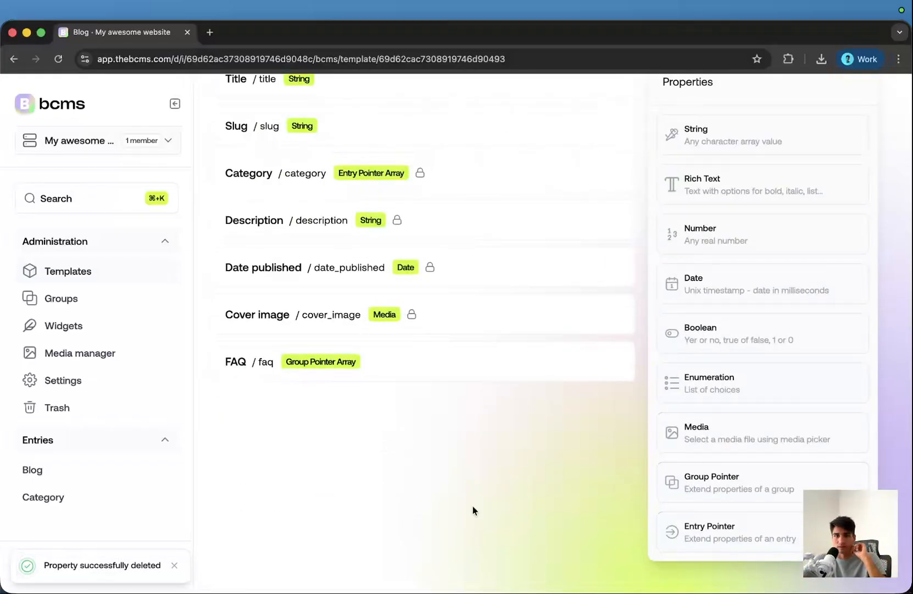
Look through the project's Templates, Groups and Widgets lists.
scroll(473, 506, "up", 3)
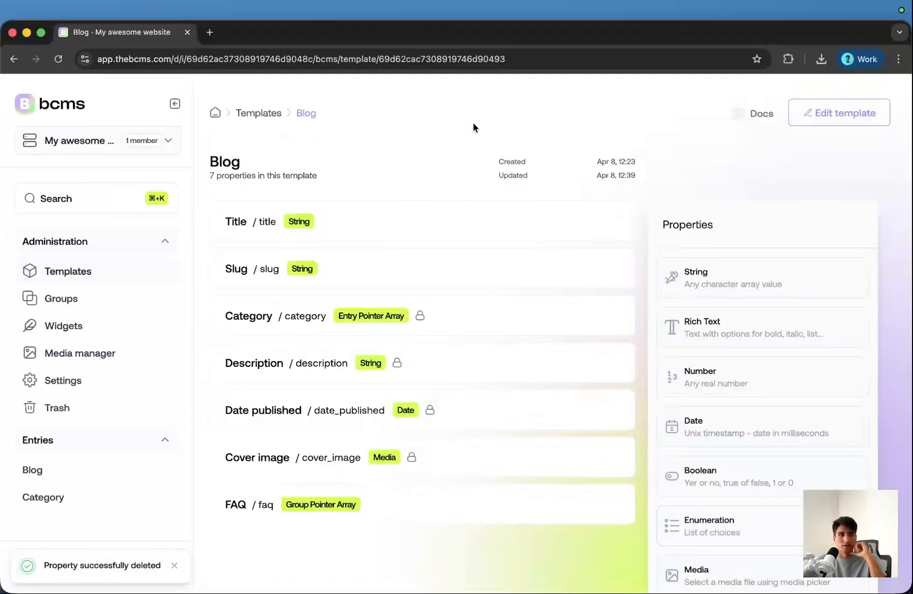
left_click(98, 278)
left_click(99, 301)
left_click(98, 330)
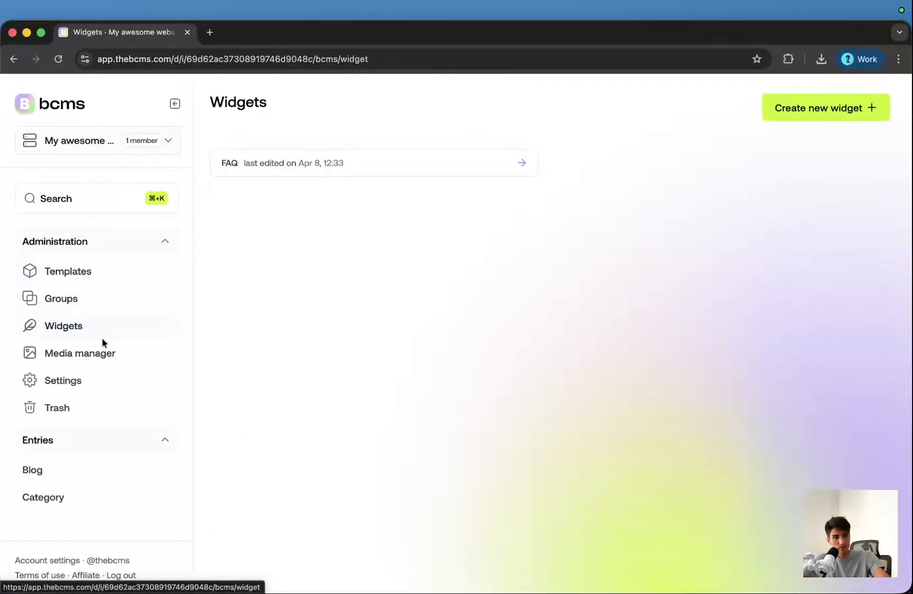
Create a folder named "Blog" at the root of the Media manager.
left_click(105, 353)
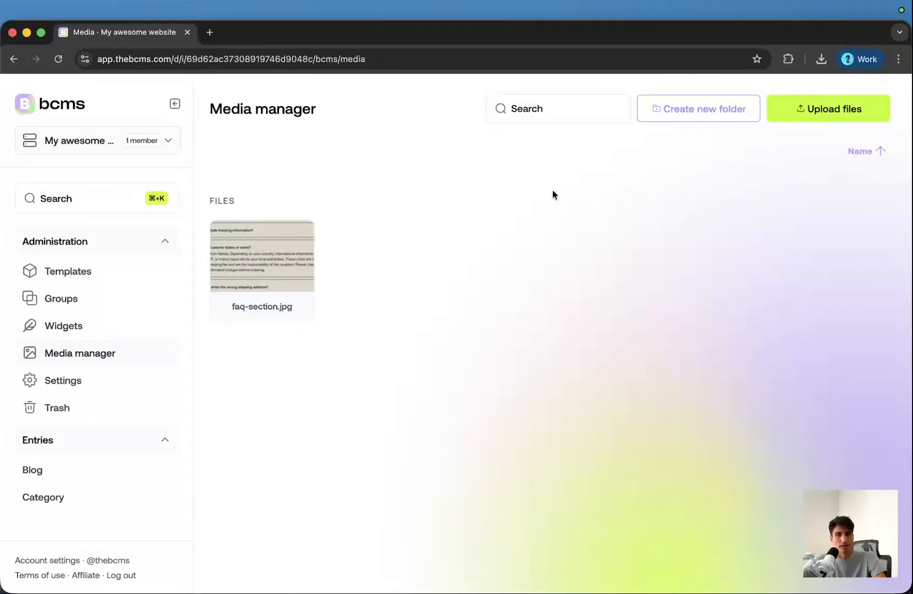
left_click(677, 115)
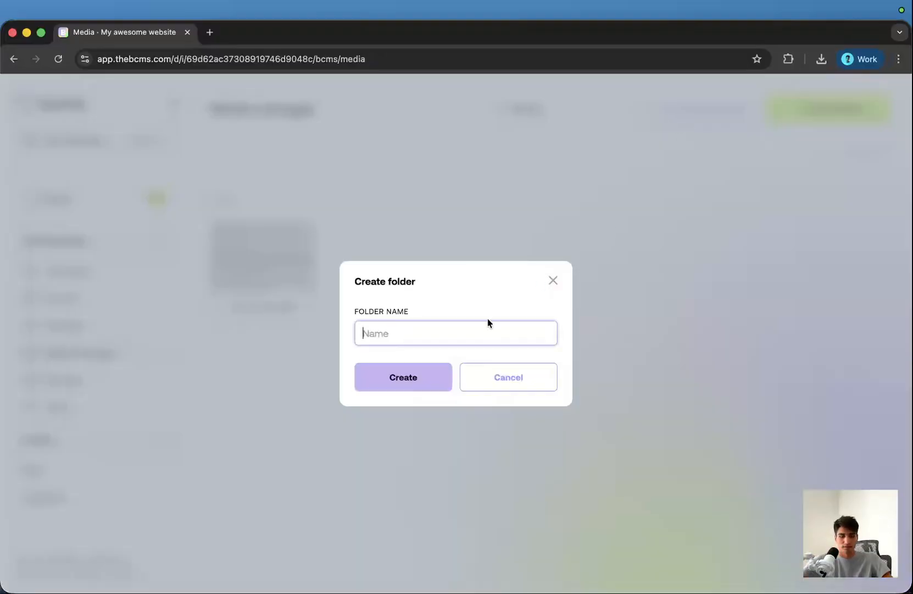
type("F")
key("BackSpace")
type("Blog")
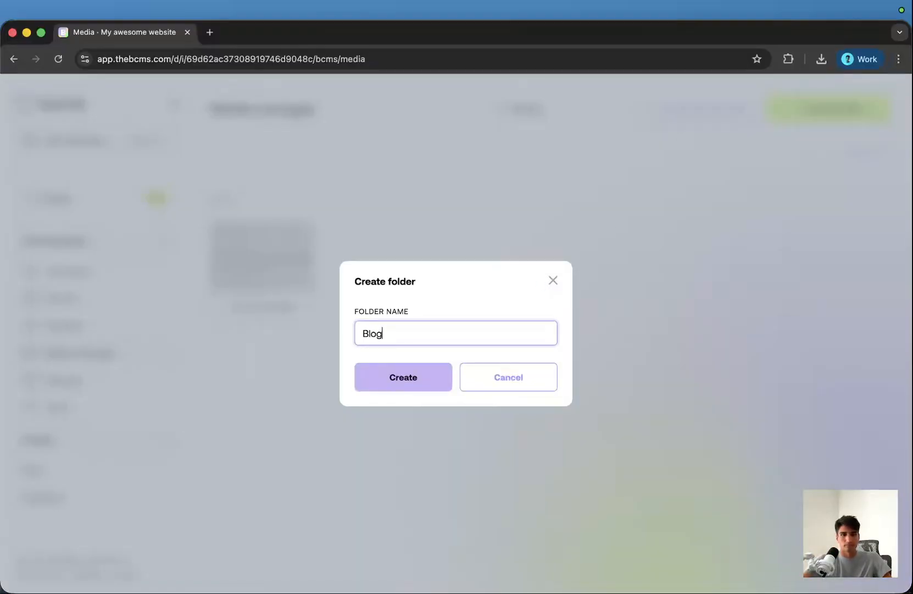
left_click(385, 383)
Create a subfolder named "My awesome blog" inside the Blog media folder.
left_click(275, 217)
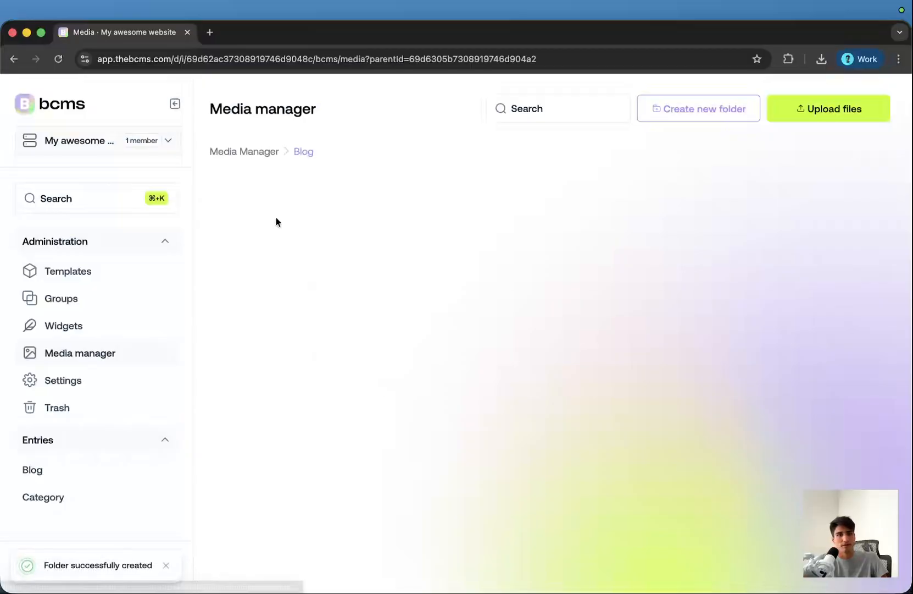
left_click(740, 106)
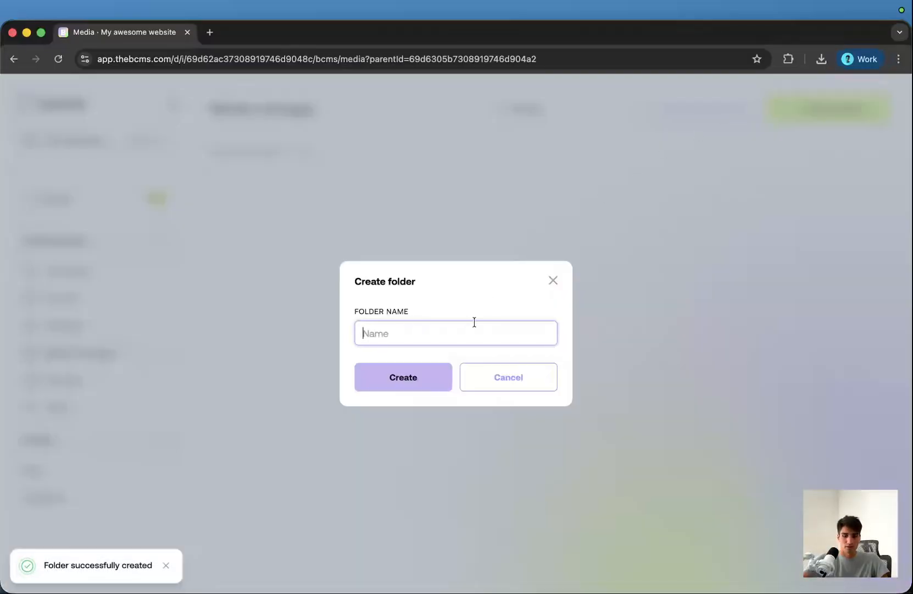
type("My awesome b")
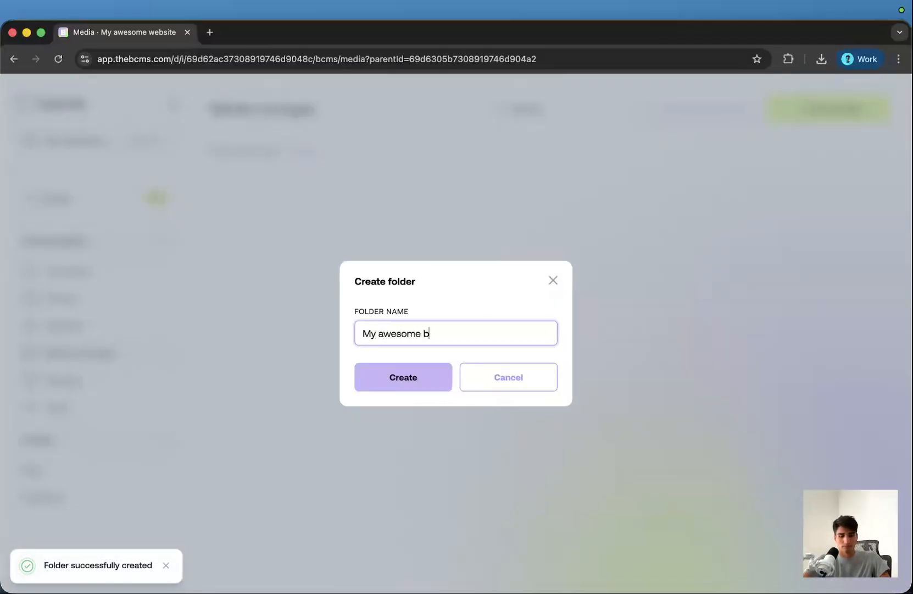
type("log")
key("Return")
Open the "My awesome blog" subfolder and go back through Blog to the Media manager root.
left_click(395, 225)
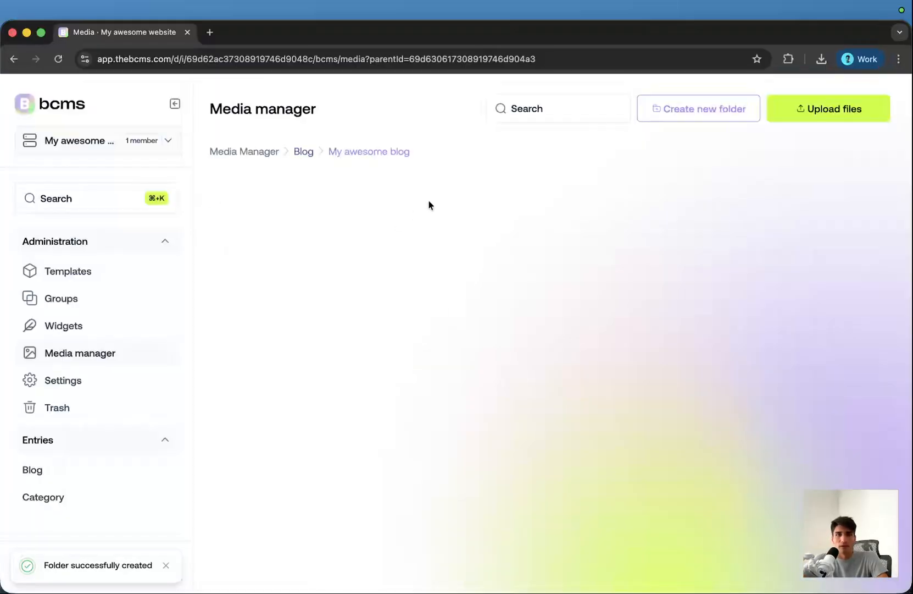
left_click(312, 153)
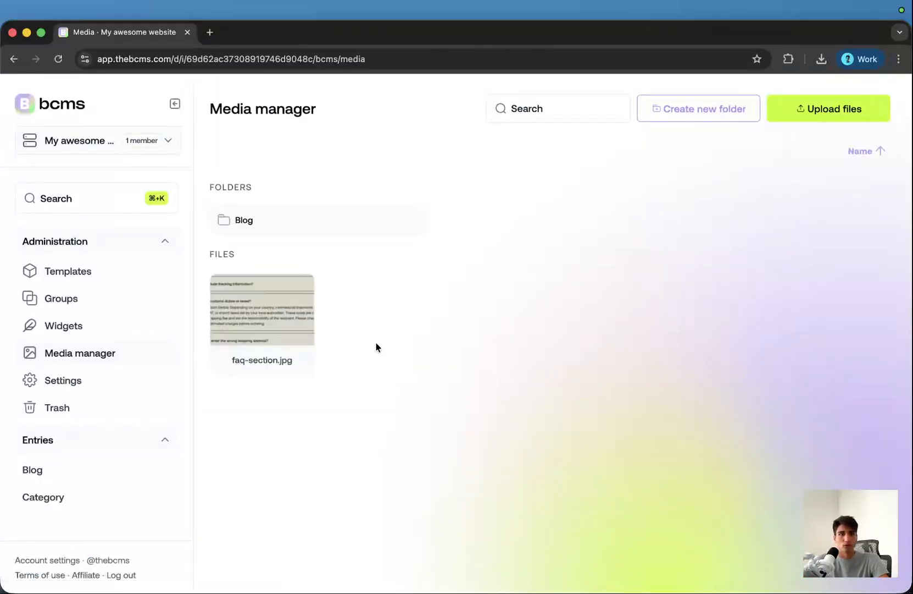
left_click(318, 219)
left_click(253, 147)
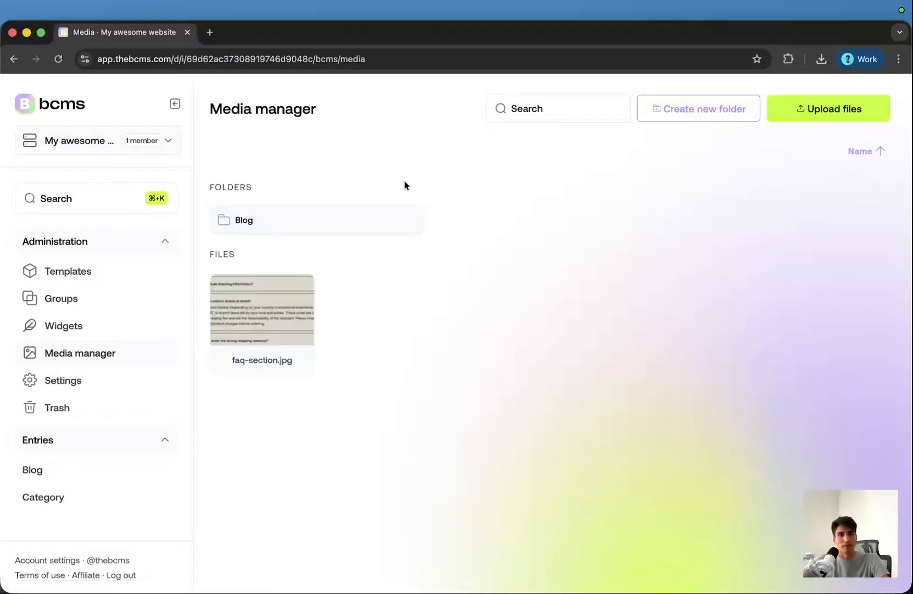
Open the project settings and examine the general settings and API keys sections.
left_click(104, 383)
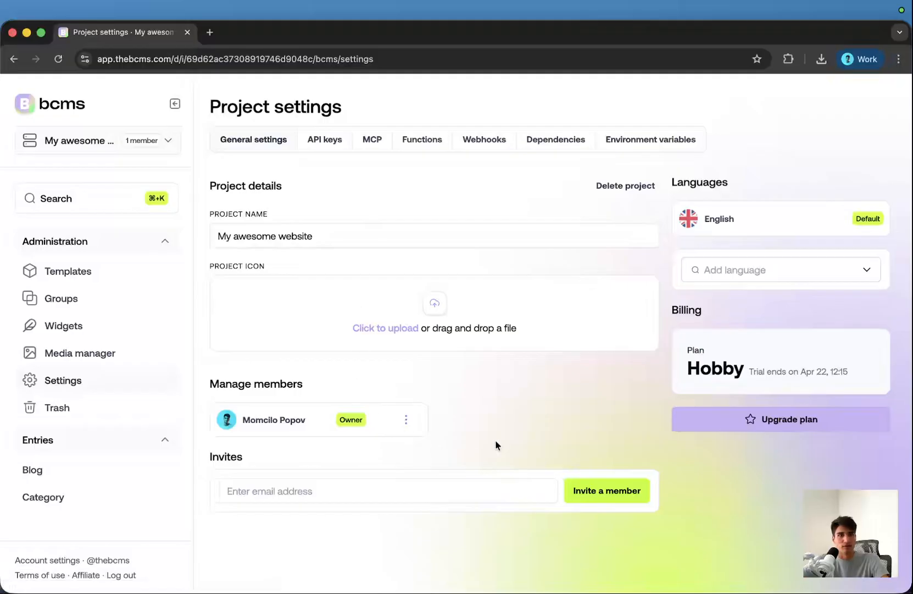
left_click(323, 141)
triple_click(236, 227)
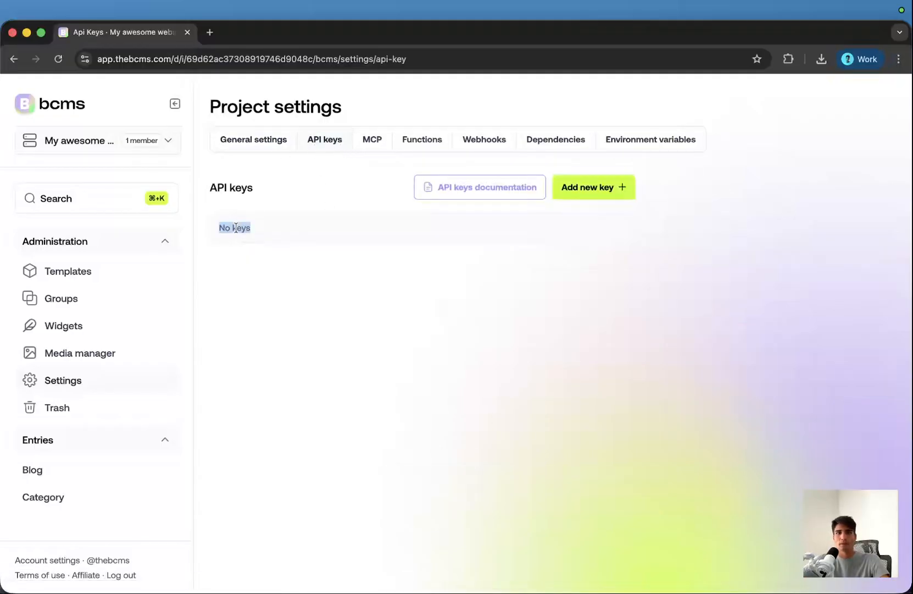
left_click(260, 229)
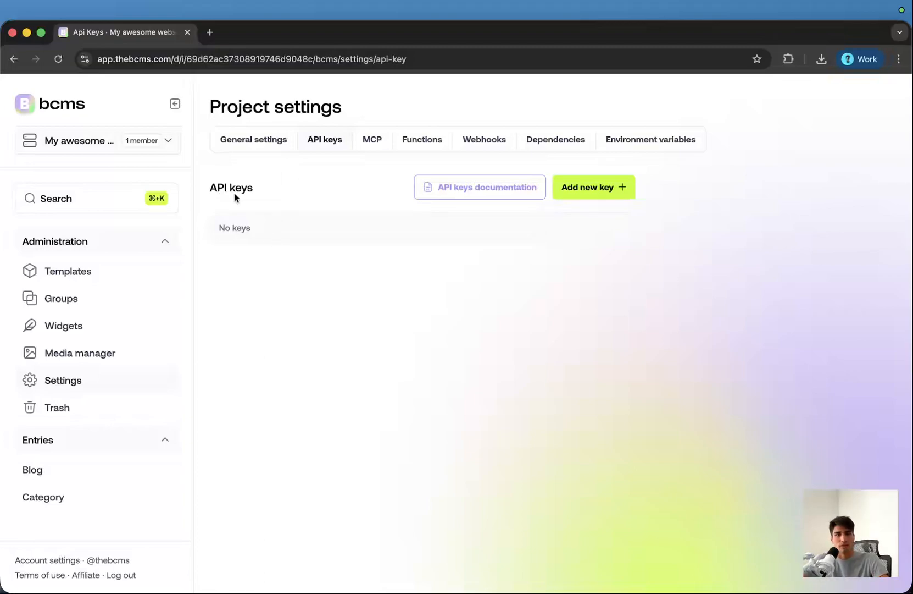
Examine the MCP, Functions, Webhooks, Dependencies and Environment variables sections of the project settings.
left_click(366, 141)
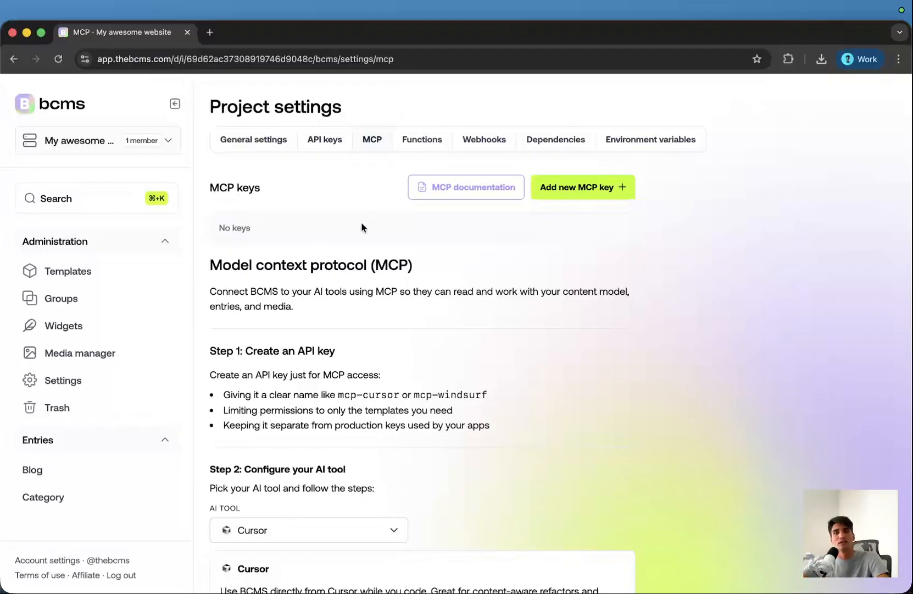
left_click(402, 147)
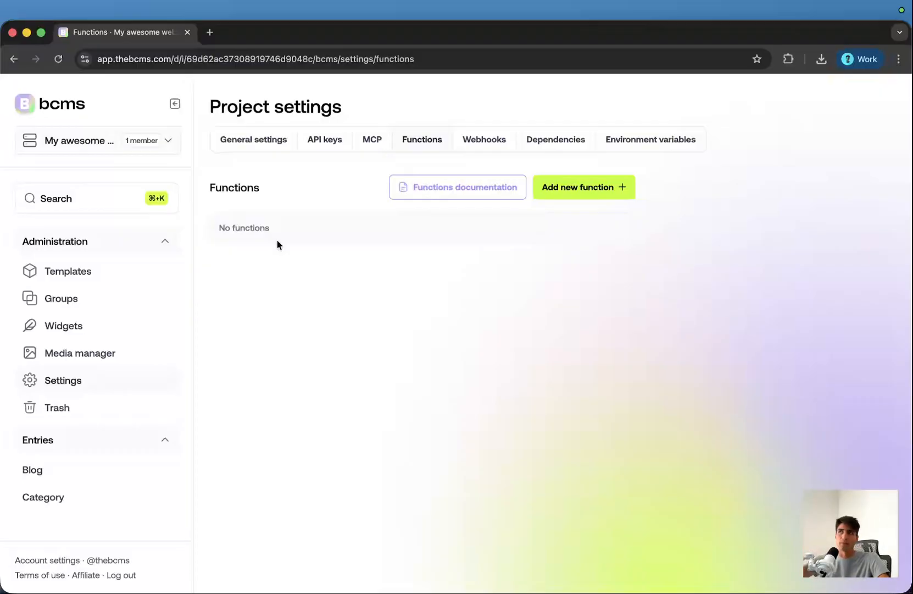
left_click(470, 144)
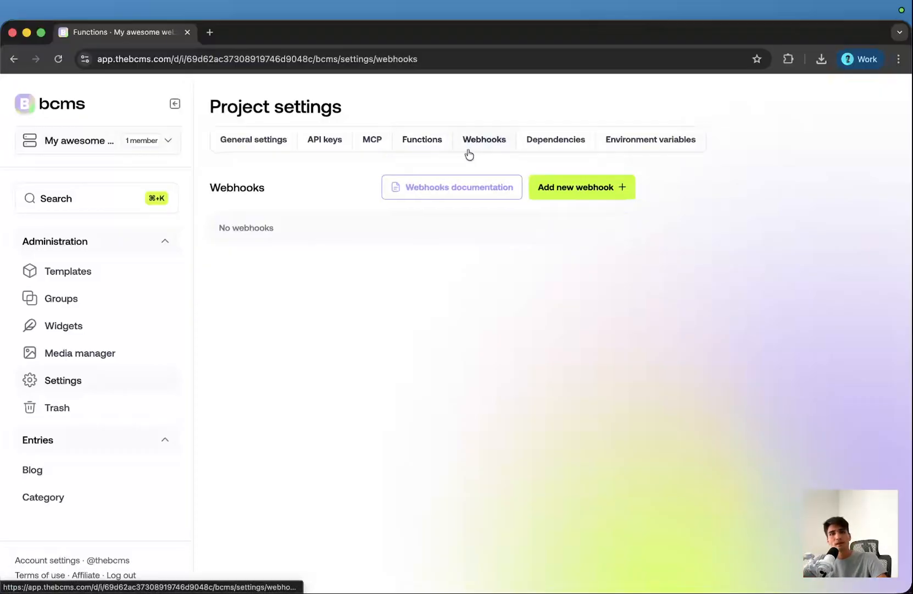
left_click(547, 143)
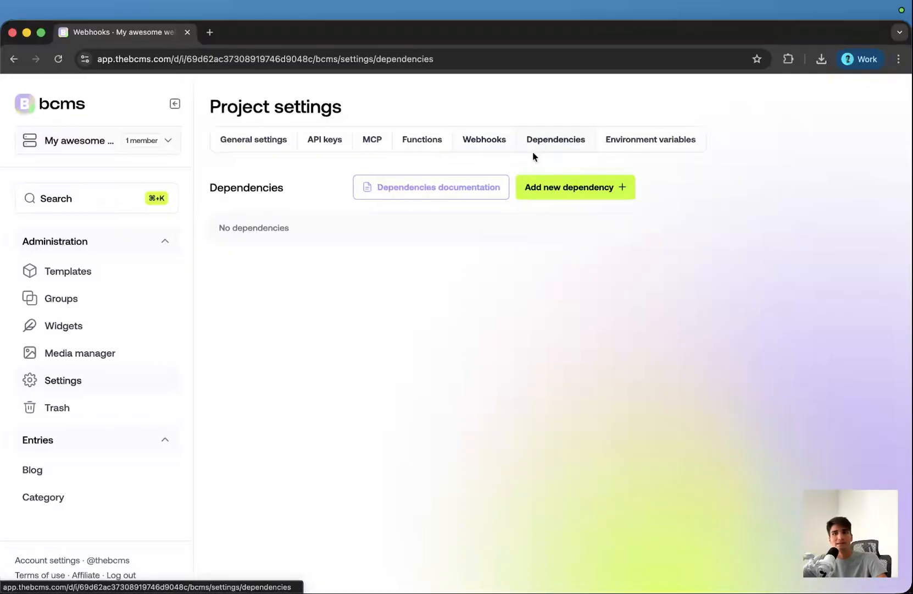
left_click(492, 144)
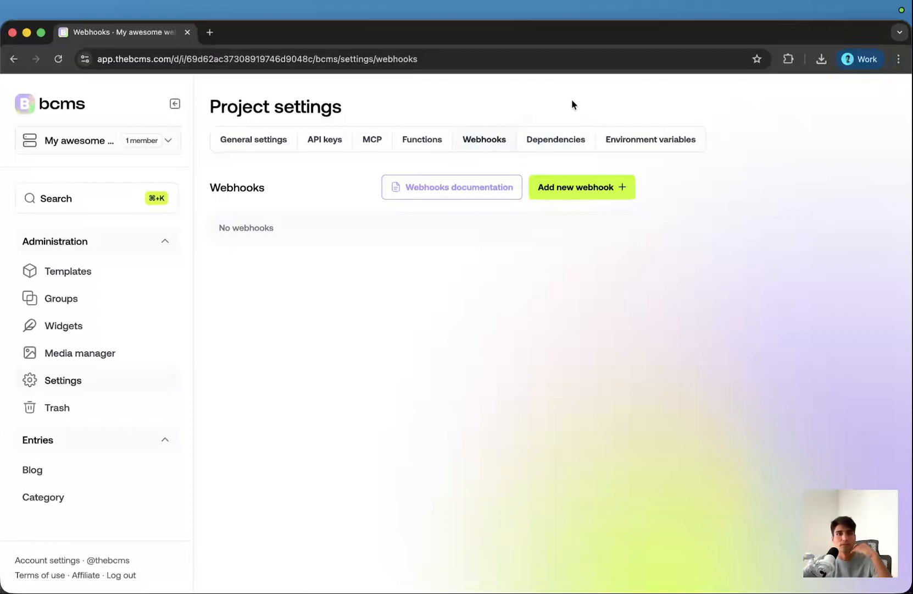
left_click(556, 139)
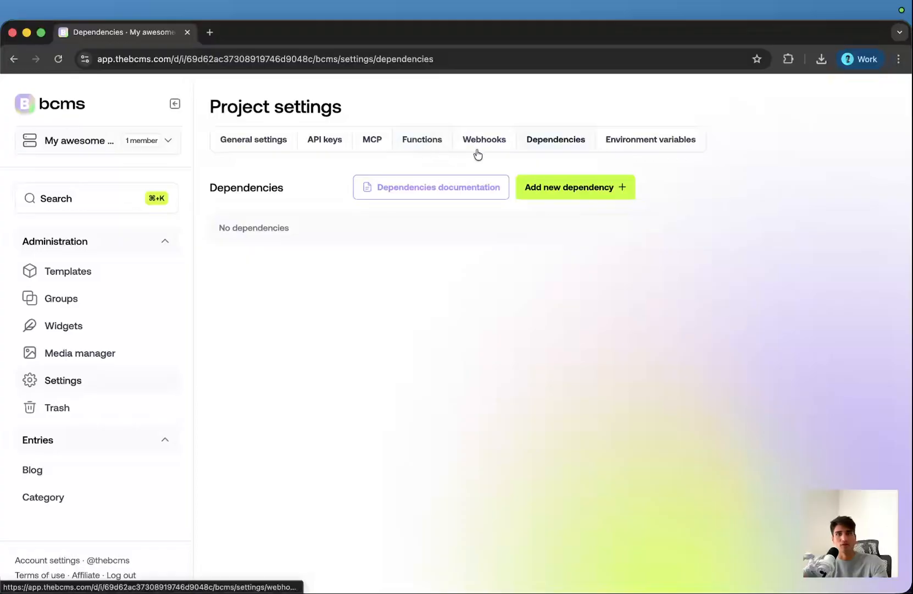
left_click(633, 152)
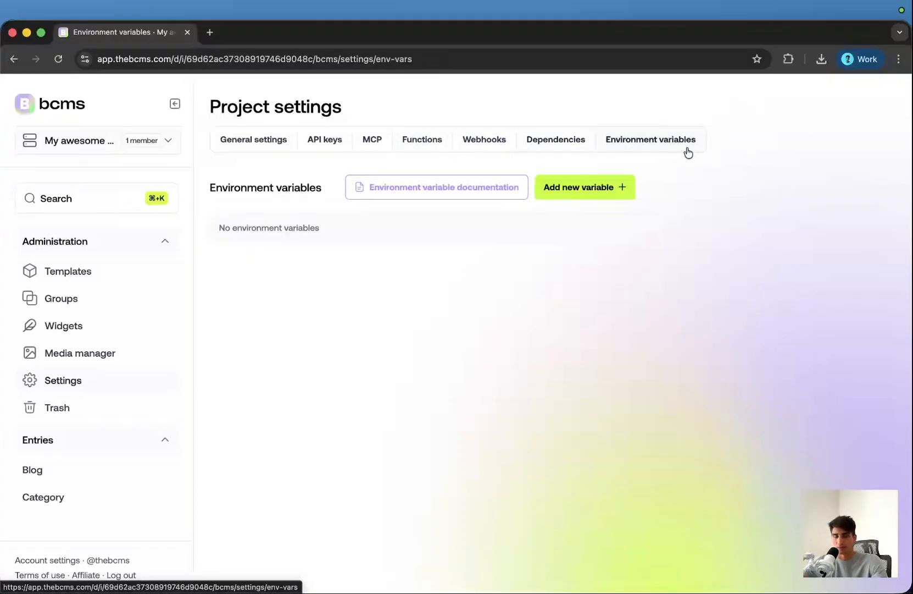
triple_click(276, 229)
left_click(317, 262)
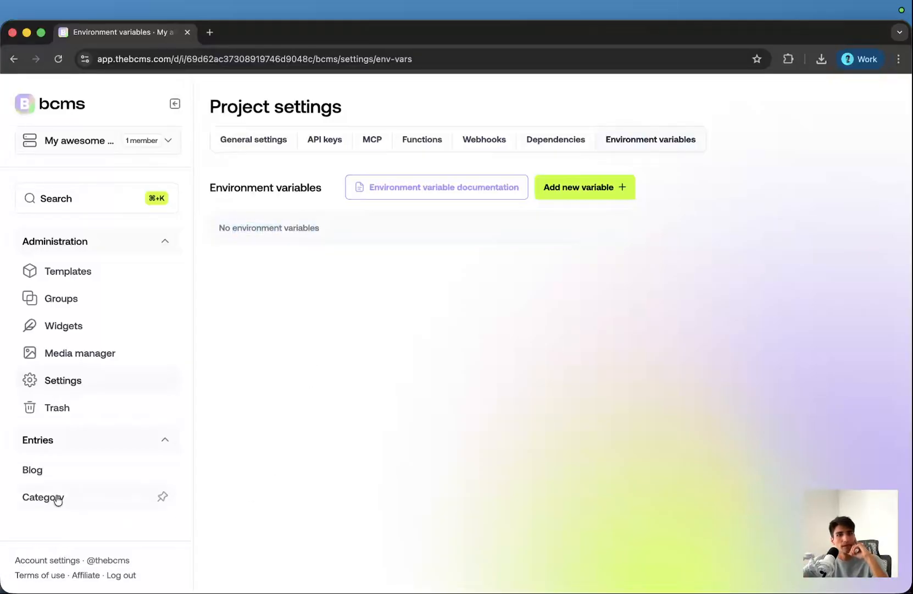
Check the Trash for deleted items and return to the Templates list.
left_click(82, 412)
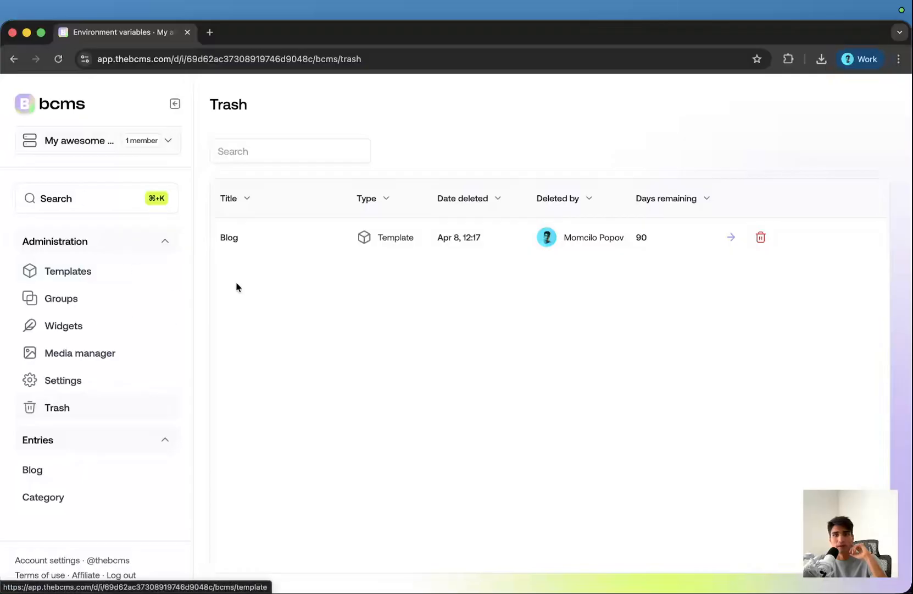
left_click(85, 267)
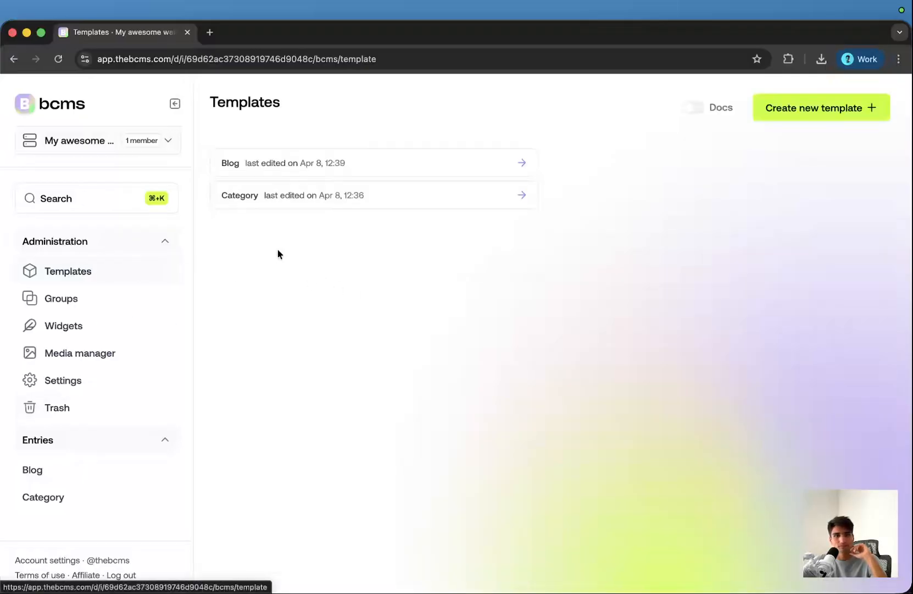